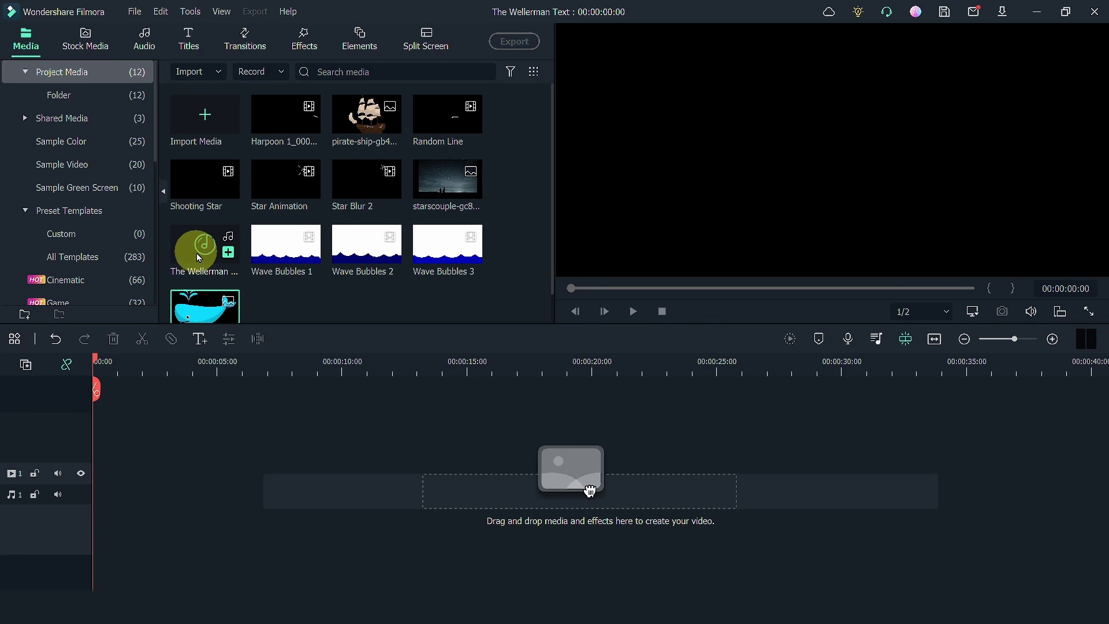
- Place The Wellerman Audio 2 from the media library on audio track 1
left_click_drag(196, 255, 75, 471)
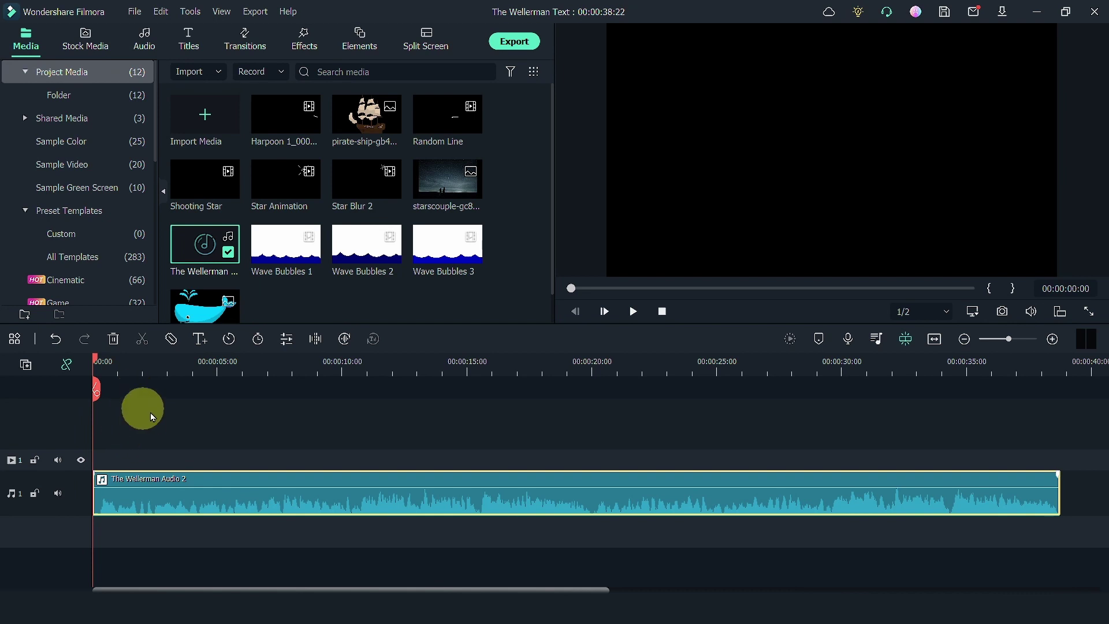
- Place the starscouple sky image at the start of video track 1
mouse_move(432, 188)
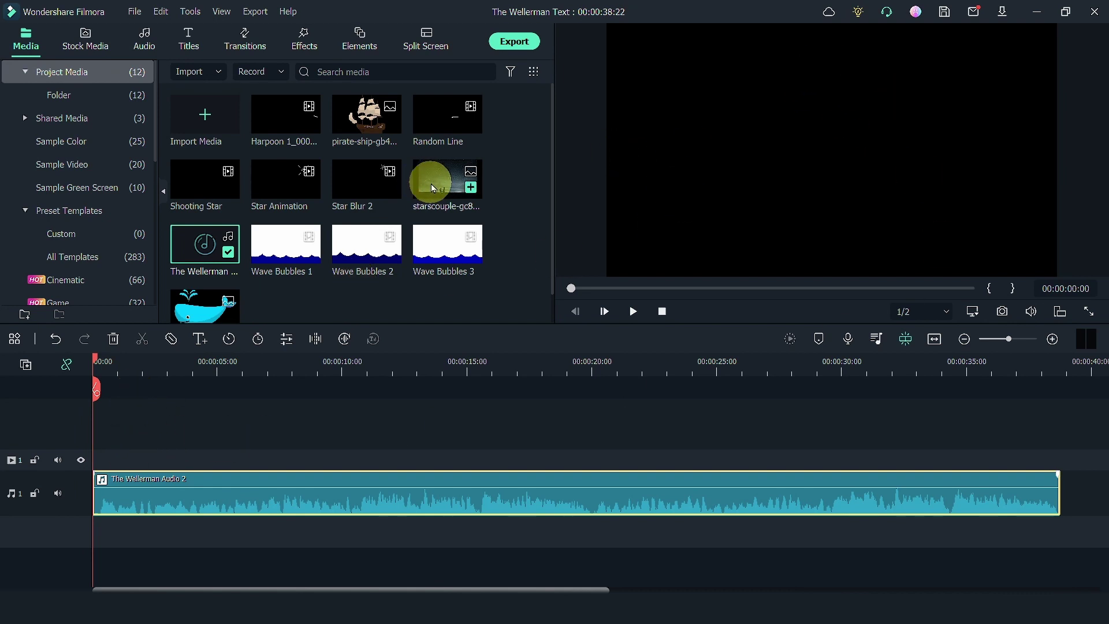
left_click_drag(437, 186, 99, 457)
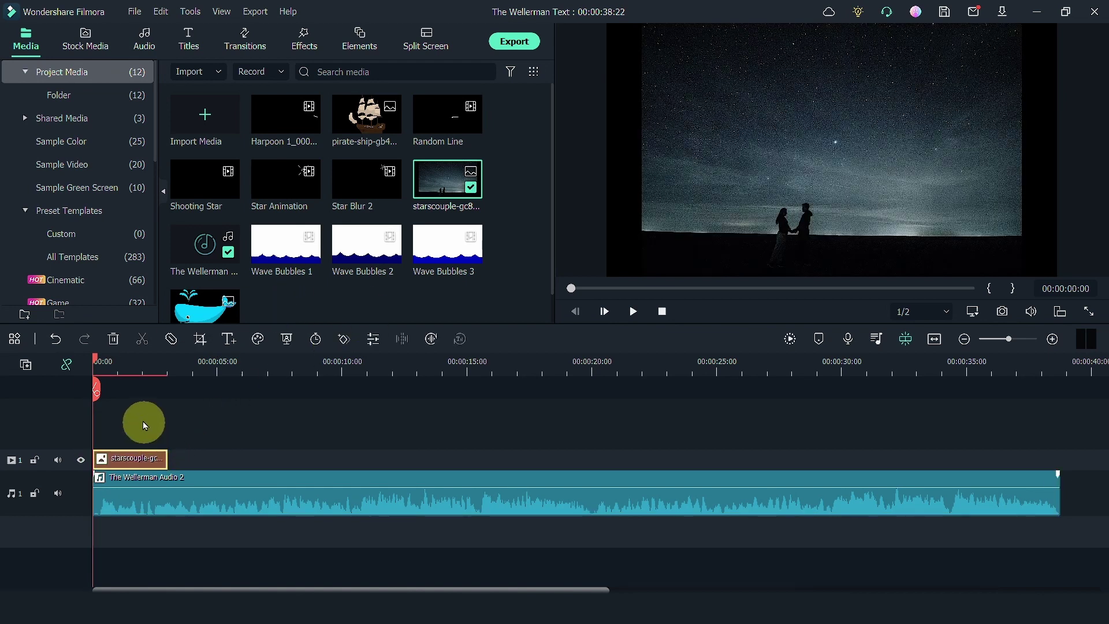
left_click(131, 372)
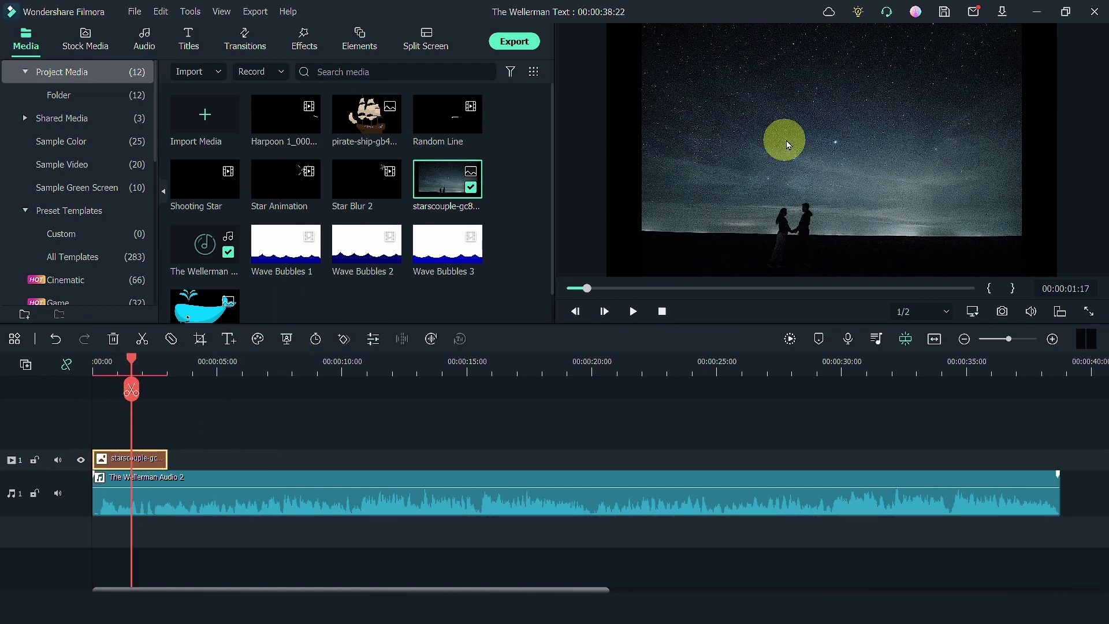
- Scale the sky image to 142.90%, shift it to hide the couple, and stretch it to the song's end
double_click(801, 124)
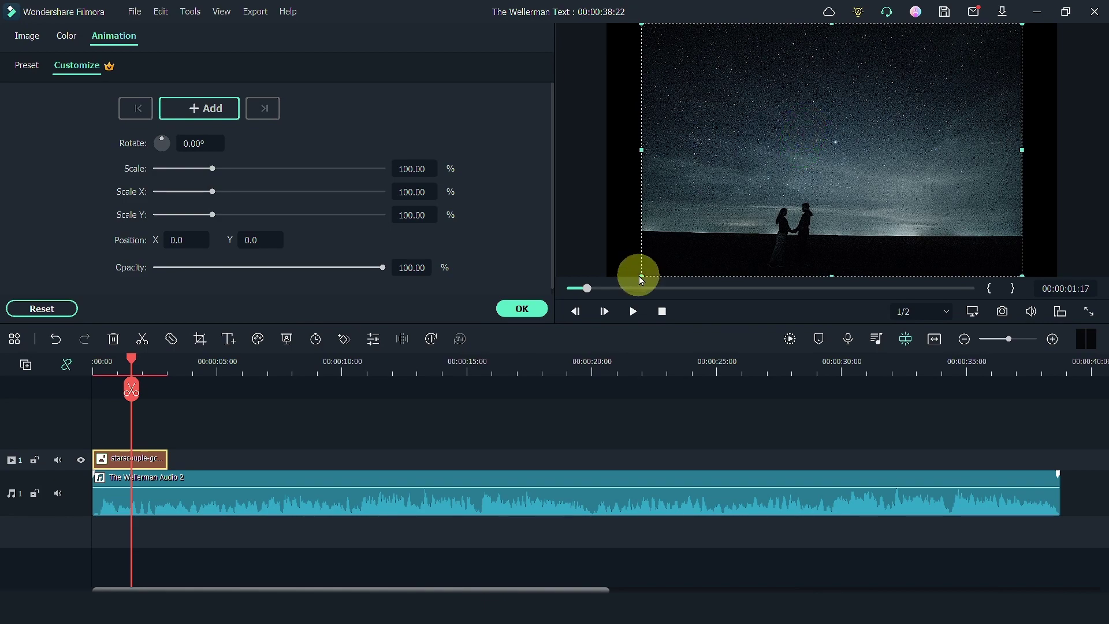
left_click_drag(641, 276, 568, 318)
left_click_drag(1021, 24, 1092, 3)
left_click_drag(904, 75, 788, 107)
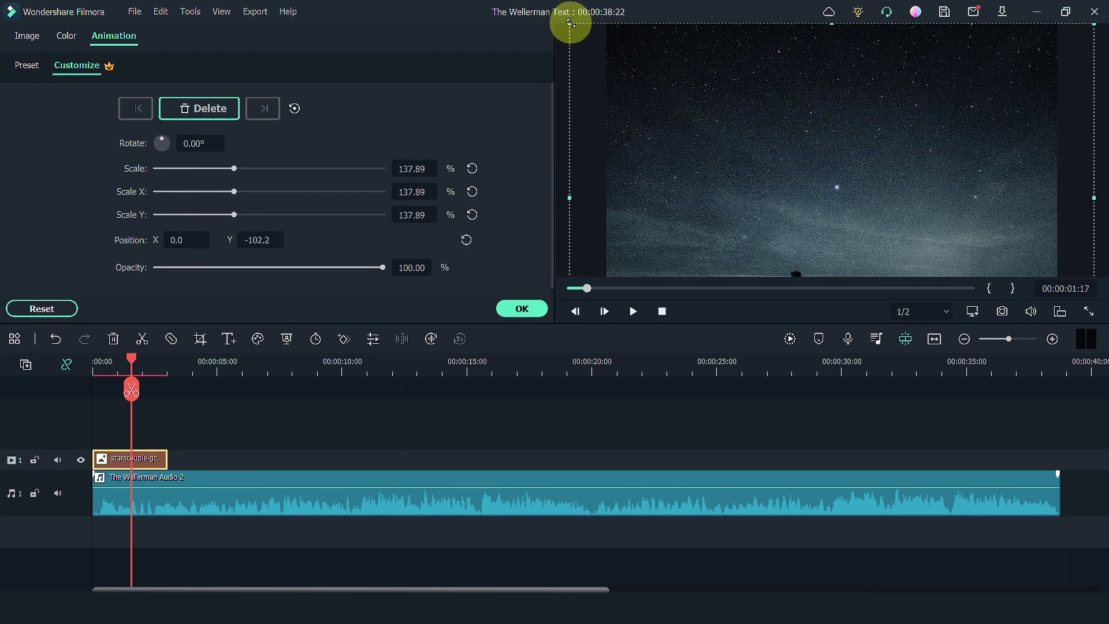
left_click_drag(571, 23, 563, 17)
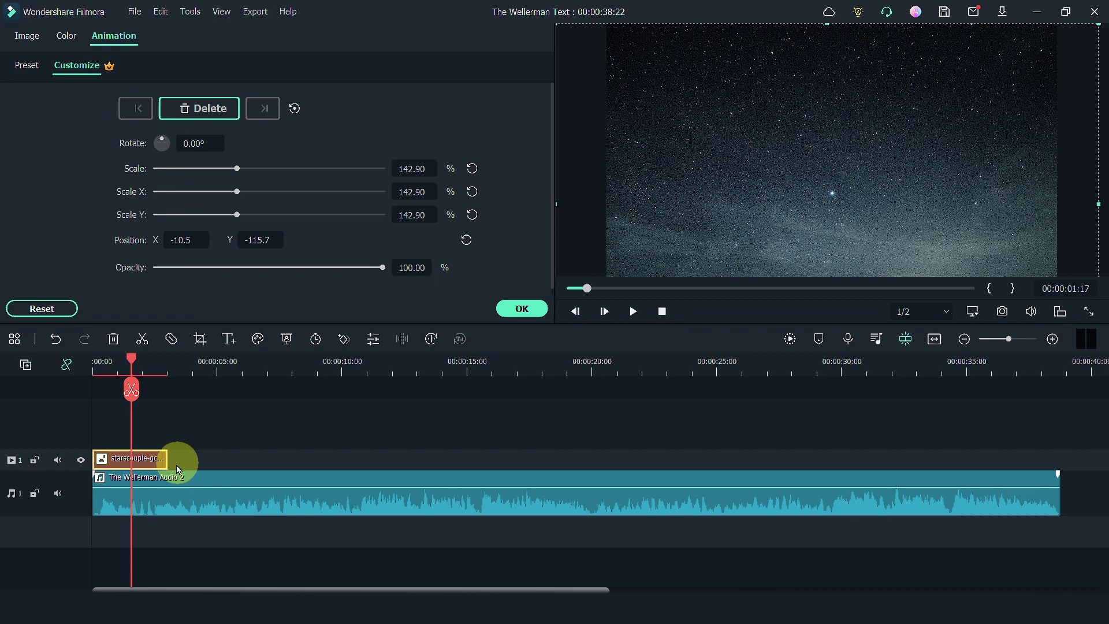
left_click_drag(165, 460, 1058, 456)
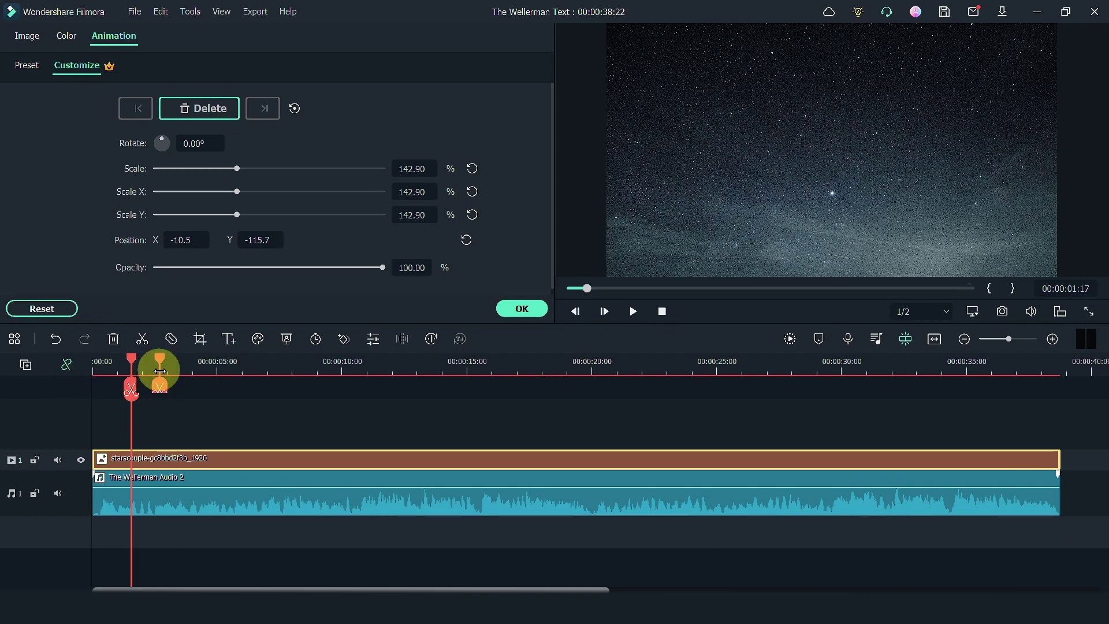
- Play back the start and confirm the sky image adjustments
left_click(160, 371)
key("space")
left_click(522, 309)
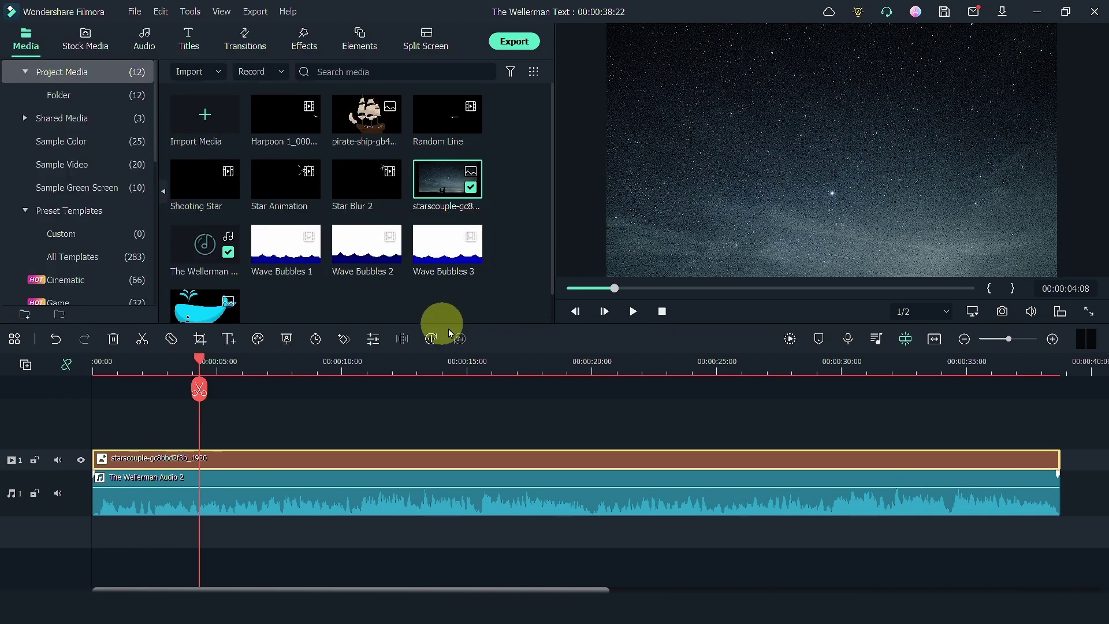
- Add three empty video tracks and place Wave Bubbles 3 on video track 2
left_click(24, 365)
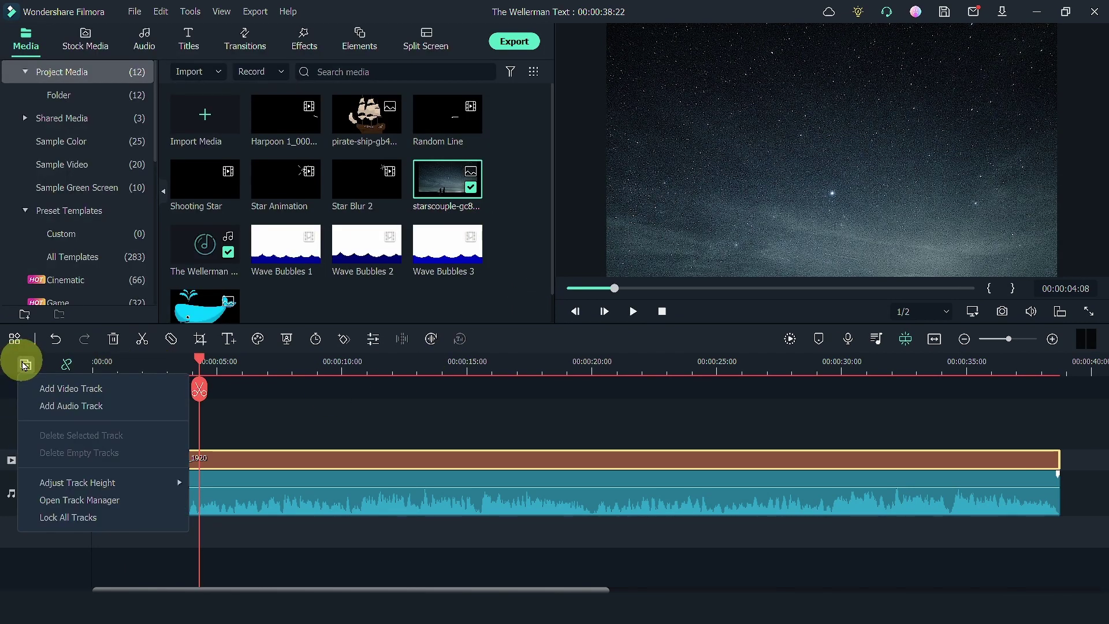
left_click(44, 389)
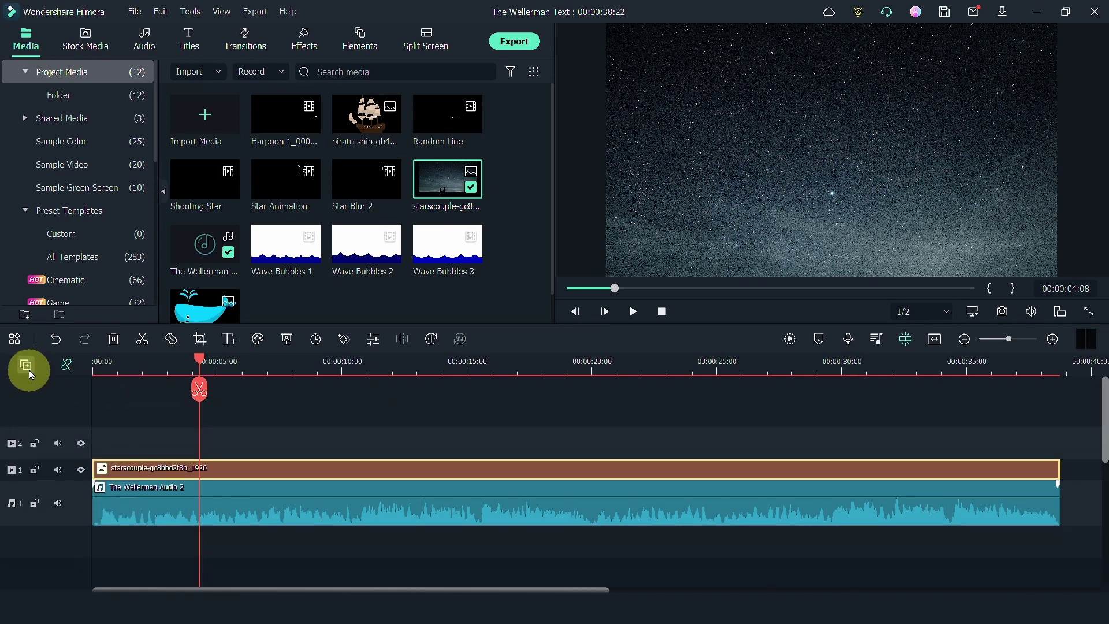
left_click(25, 365)
left_click(43, 388)
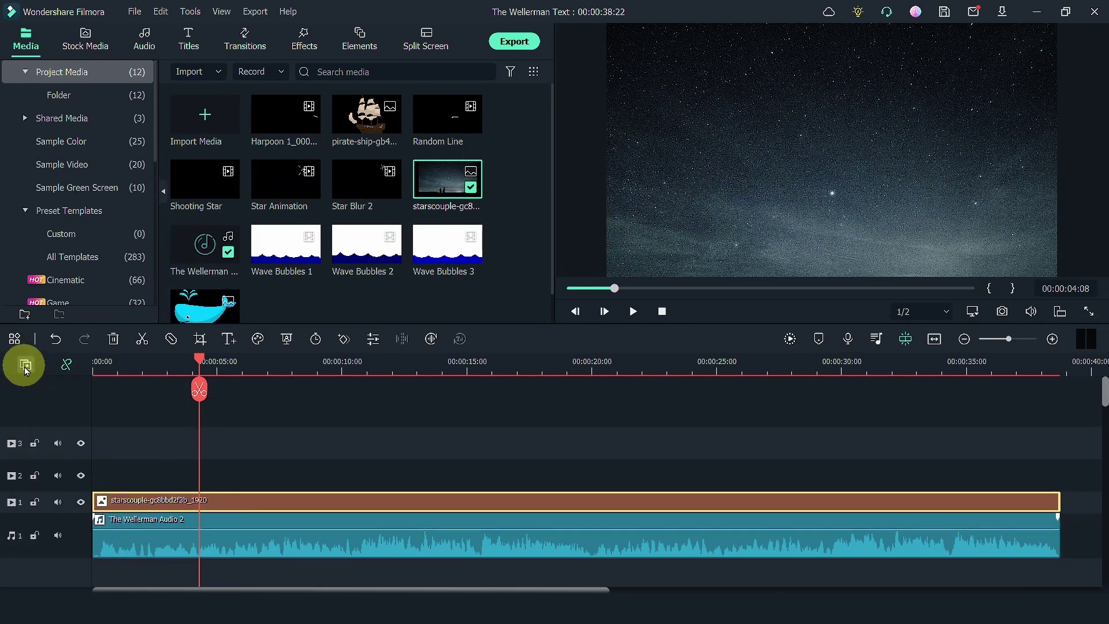
left_click(25, 364)
left_click(40, 391)
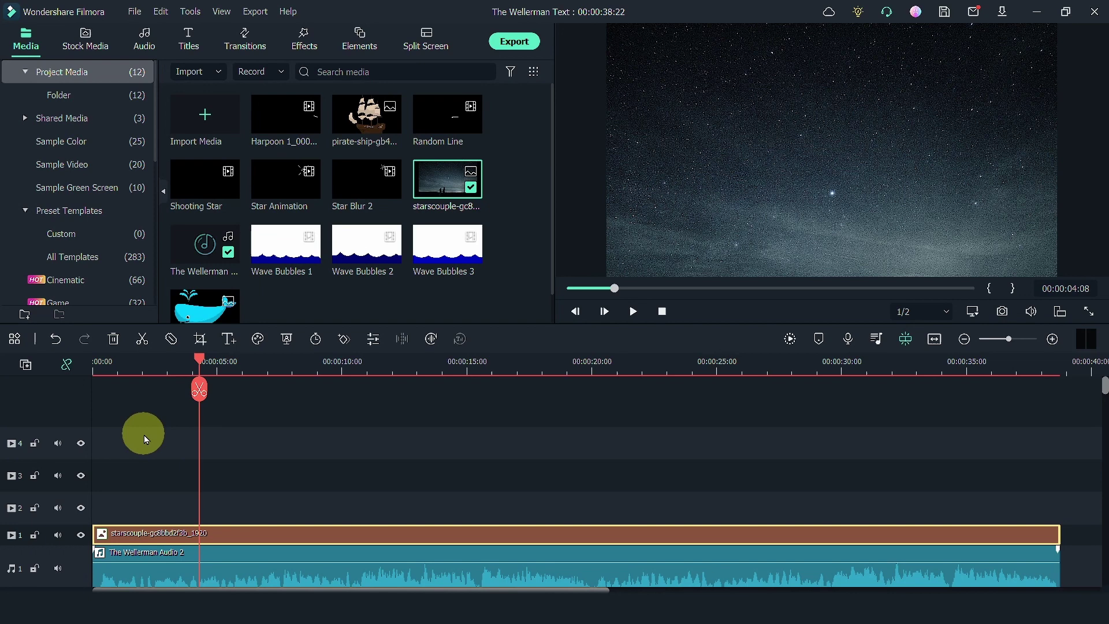
left_click_drag(433, 250, 87, 506)
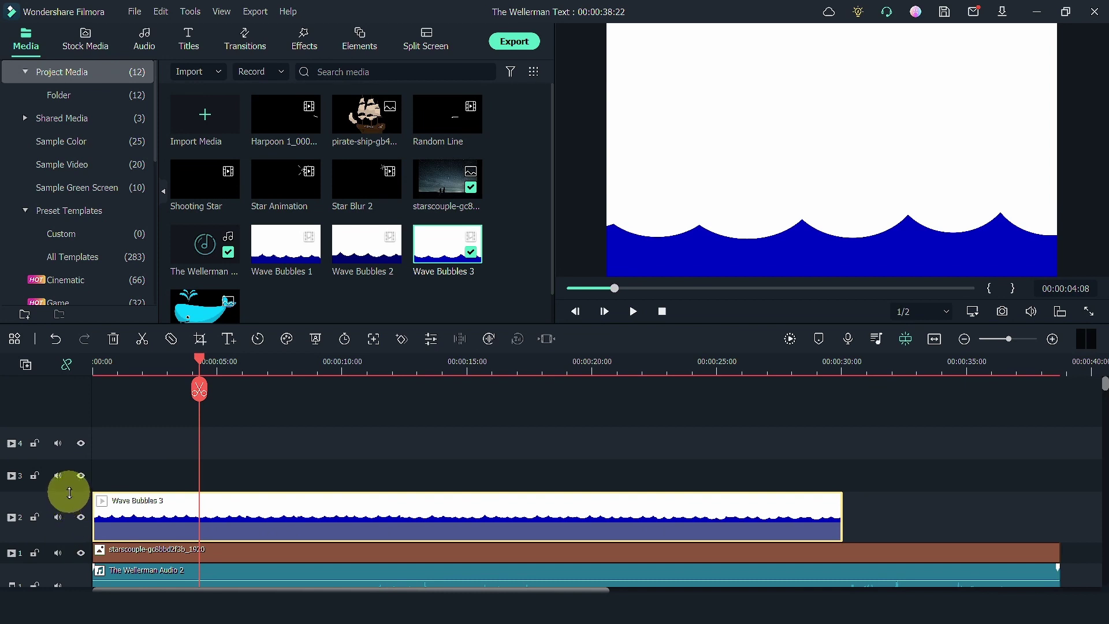
- Shrink track 2's height and set Wave Bubbles 3 to a uniform speed of 0.77
left_click_drag(69, 492, 66, 516)
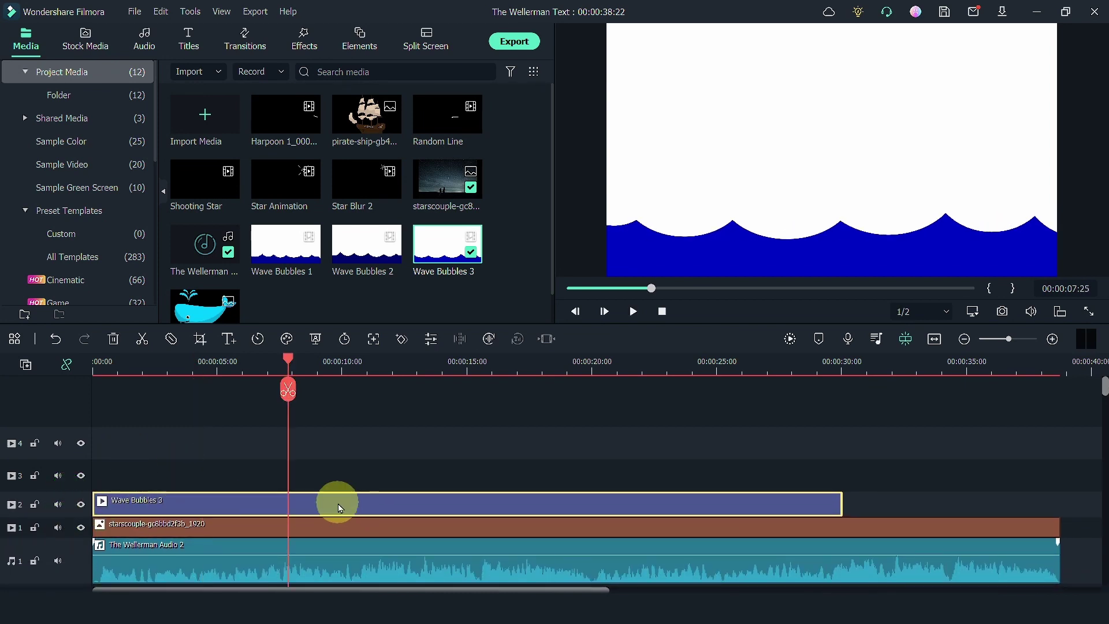
left_click(257, 339)
left_click(308, 365)
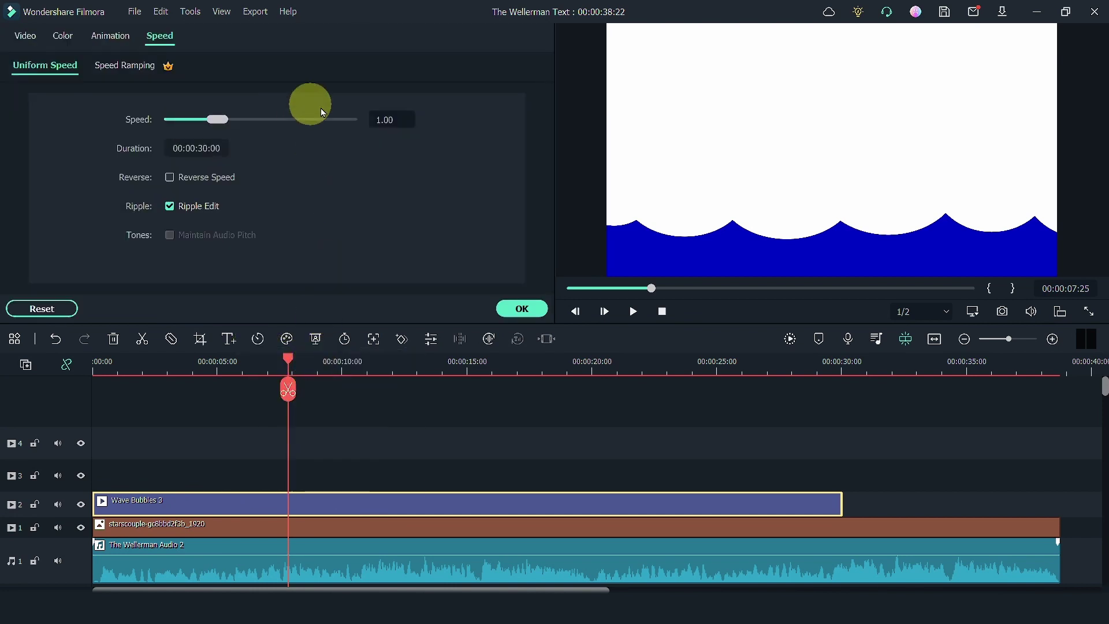
double_click(404, 119)
type(".77")
key("Return")
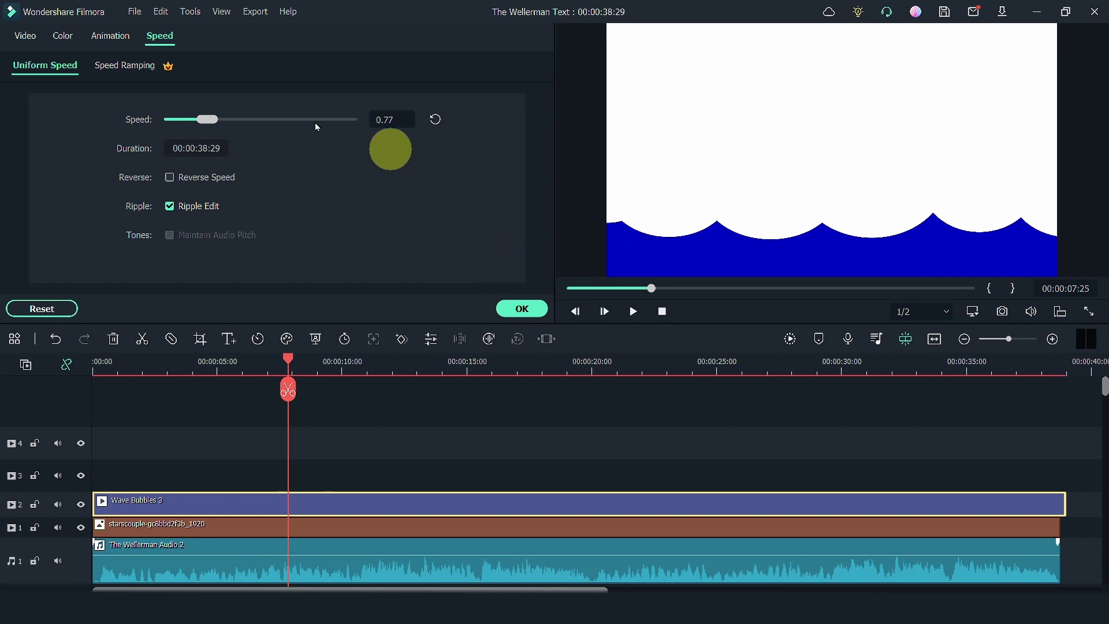
- Key out white on Wave Bubbles 3 with Chroma Key, then place Wave Bubbles 2 on track 3
left_click(25, 38)
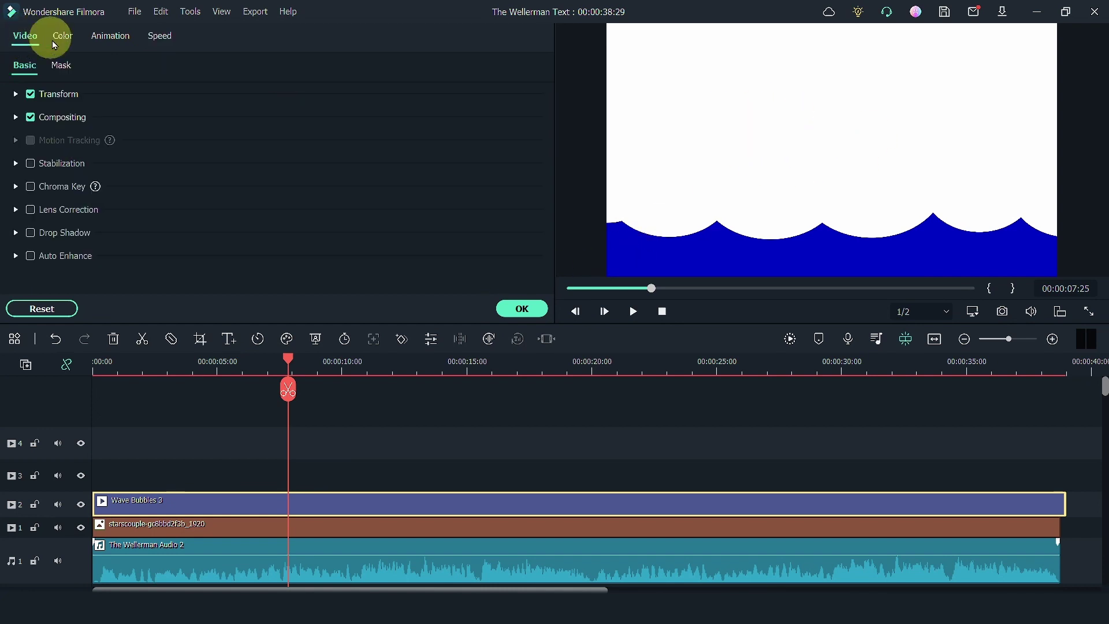
left_click(18, 186)
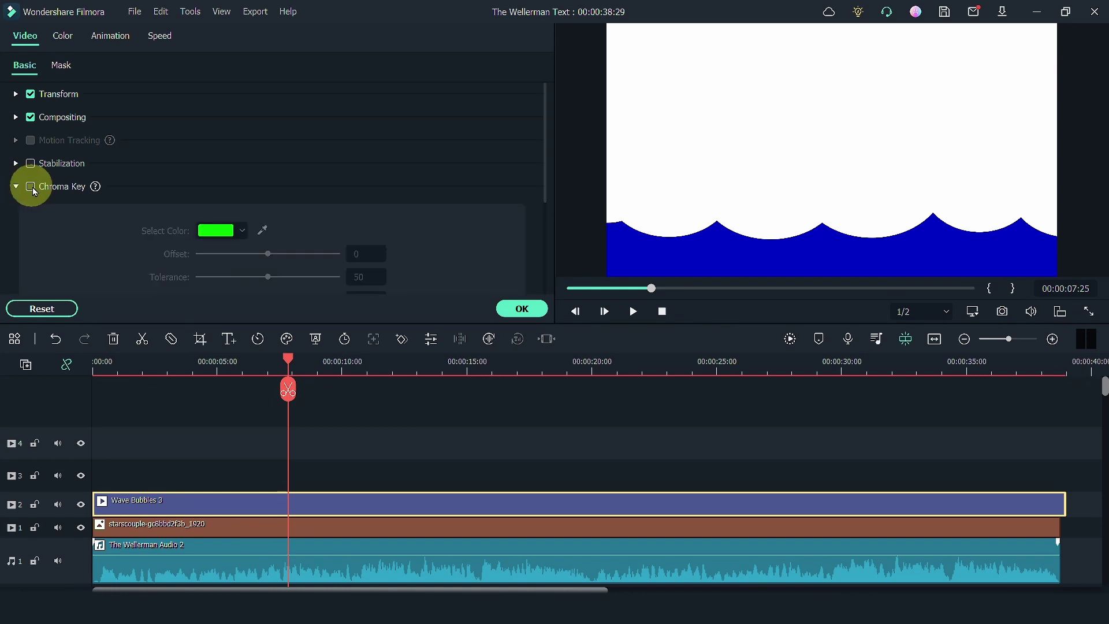
left_click(31, 188)
left_click(242, 230)
left_click(294, 313)
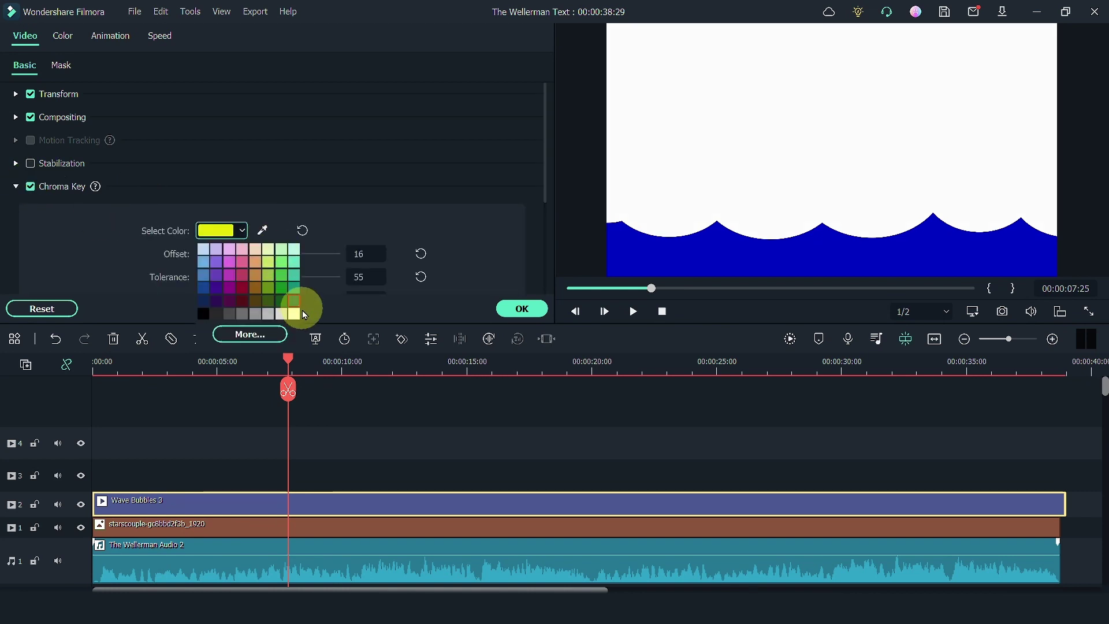
left_click(297, 314)
left_click(521, 308)
left_click_drag(364, 243, 102, 469)
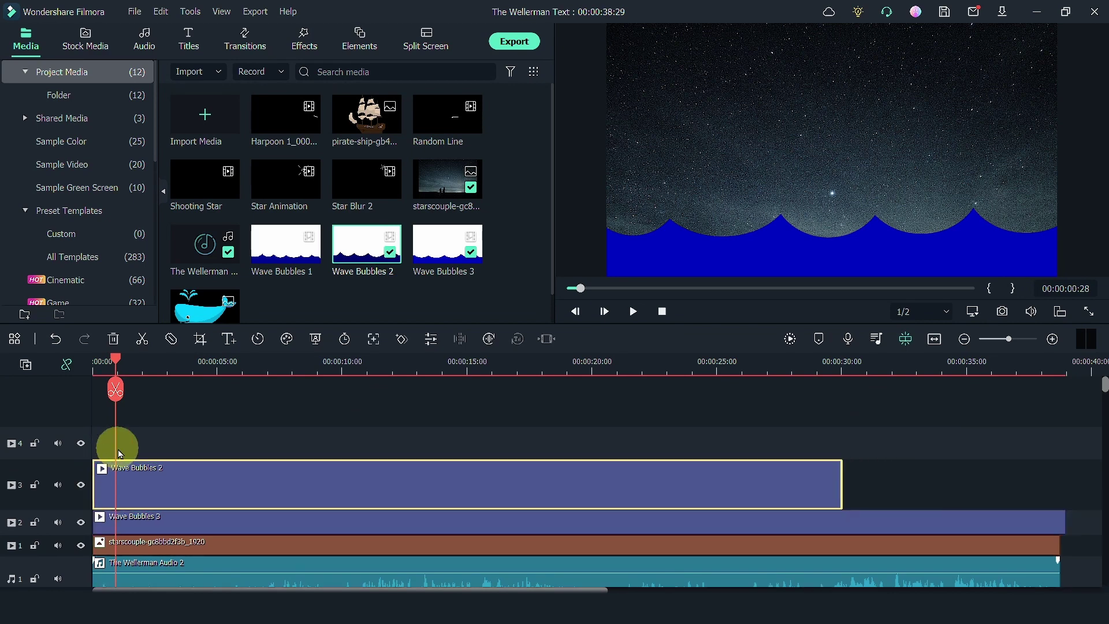
- Enable Chroma Key on Wave Bubbles 2 with white as the key colour
double_click(200, 473)
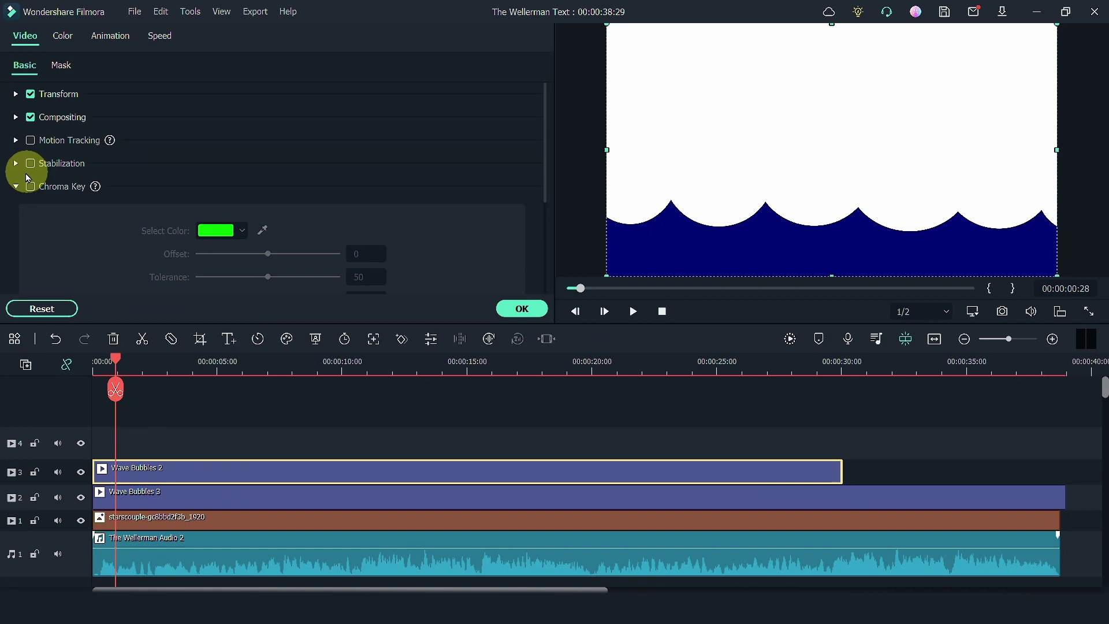
left_click(31, 186)
left_click(223, 230)
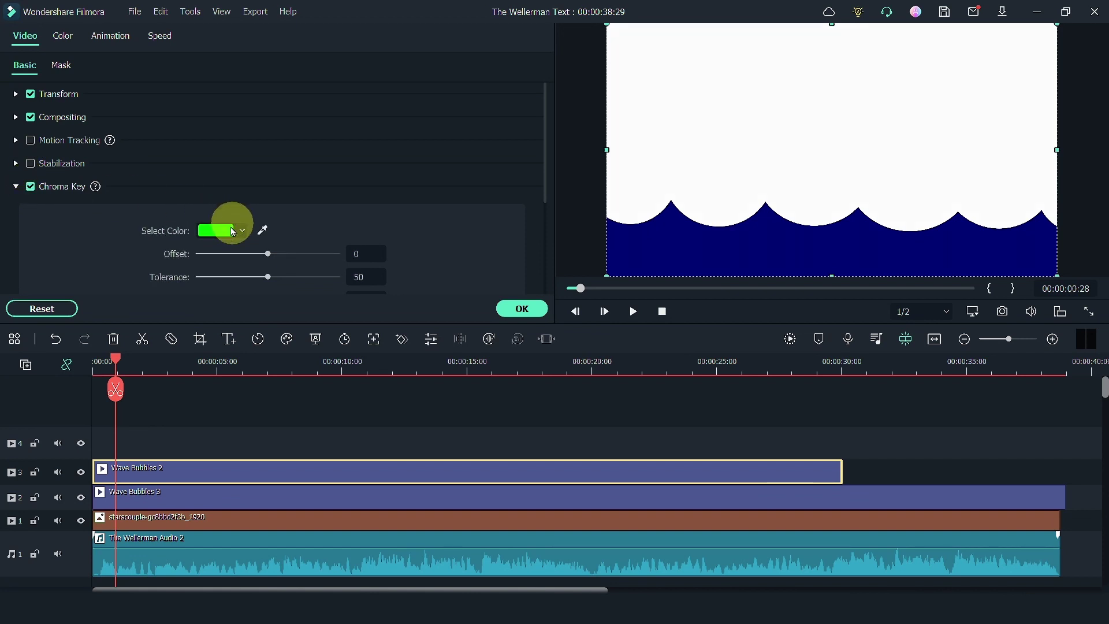
left_click(287, 316)
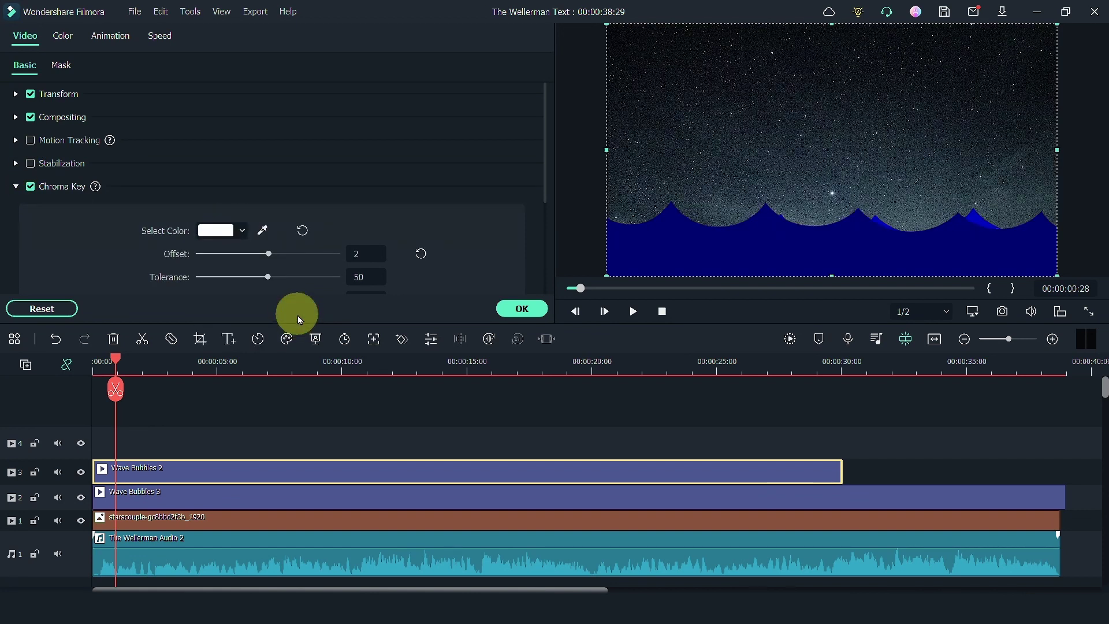
left_click(522, 309)
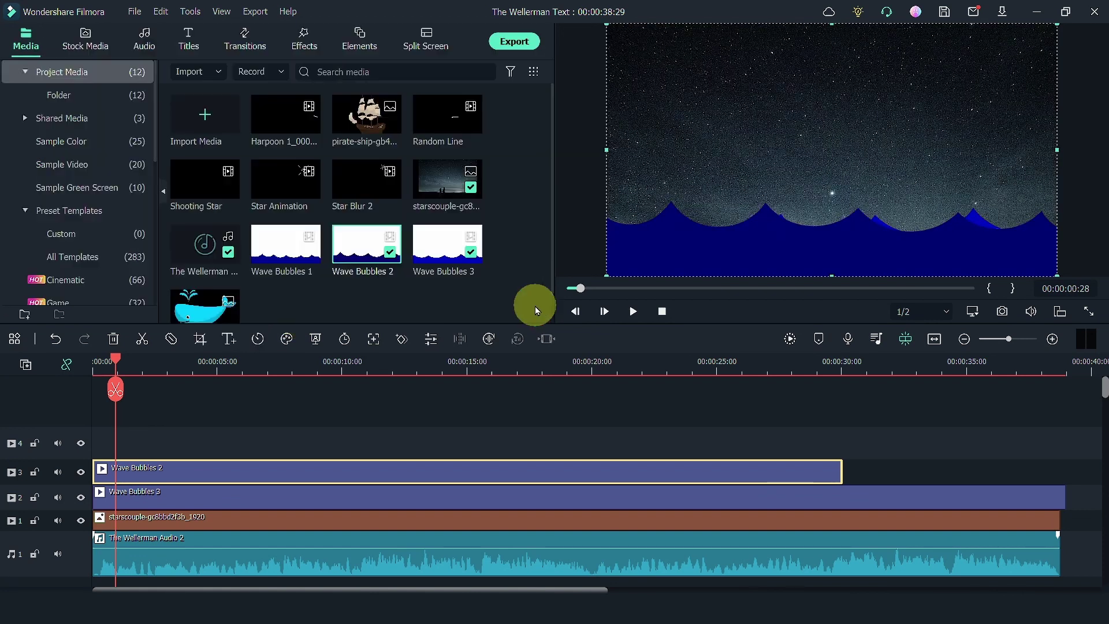
- Move the Wave Bubbles 2 waves lower in the preview
left_click(838, 115)
left_click_drag(838, 114, 836, 137)
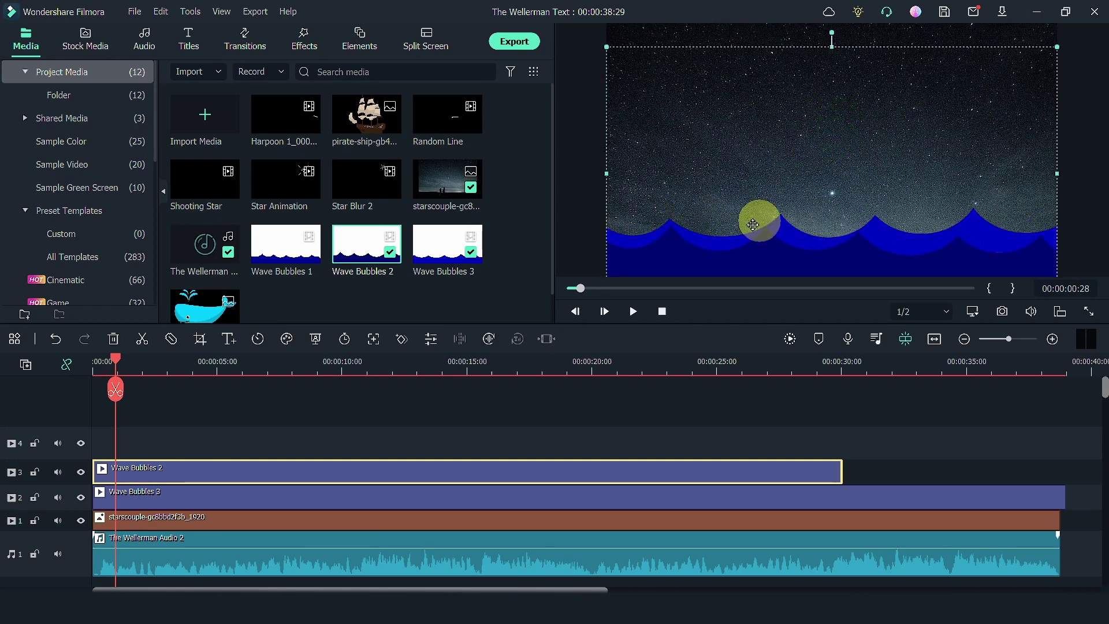
double_click(525, 494)
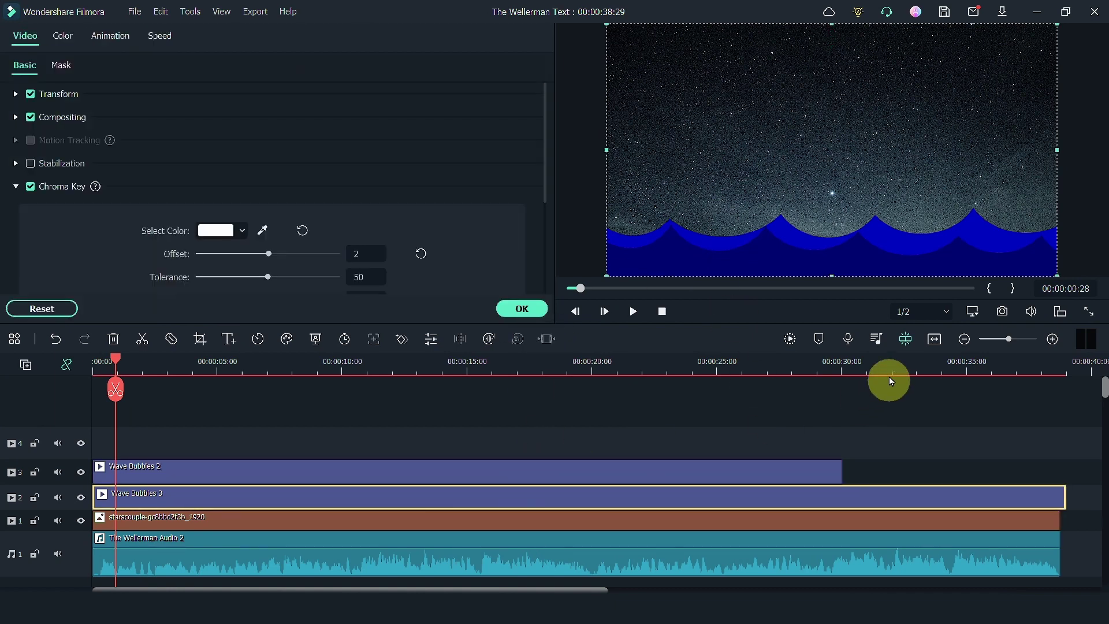
- Paste a Wave Bubbles 3 copy at 30 seconds and cut it off at 00:00:38:22
left_click_drag(889, 380, 861, 362)
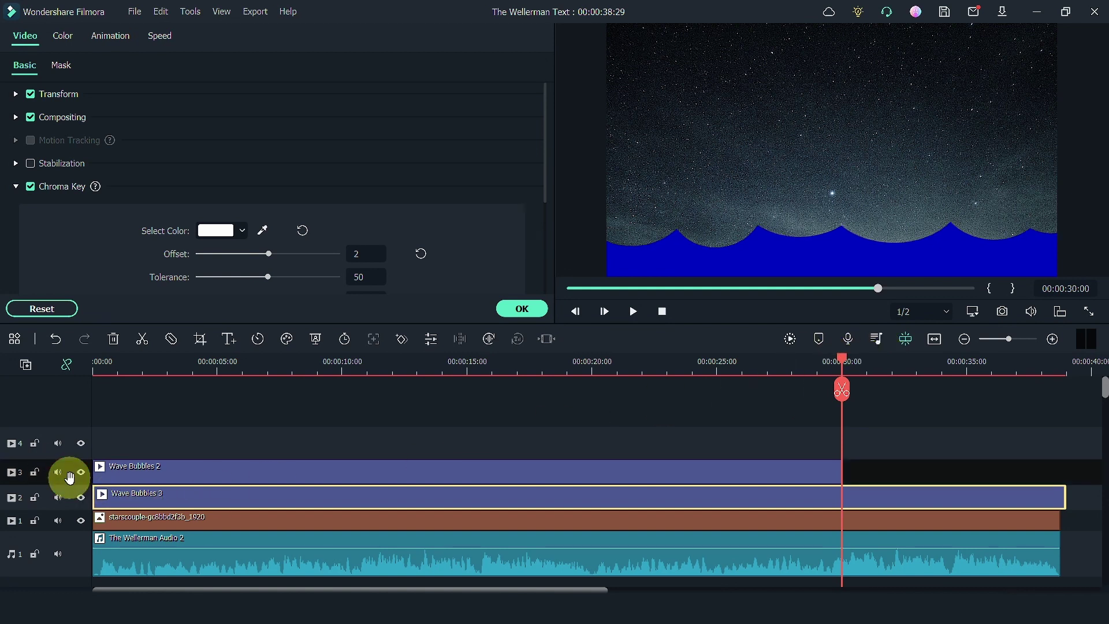
key("ctrl+v")
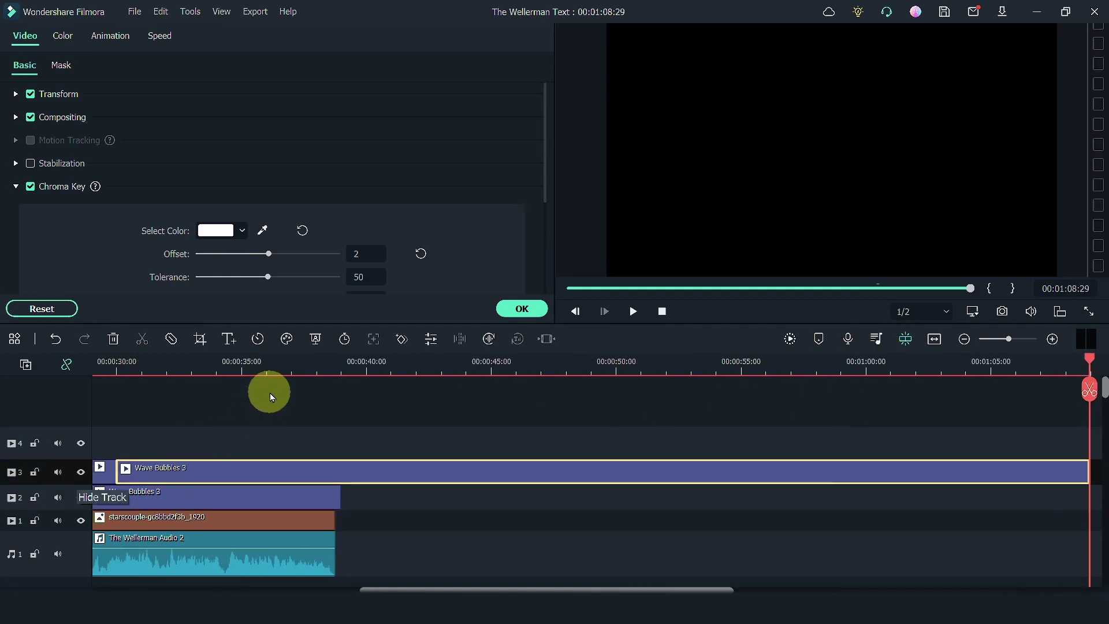
left_click_drag(355, 369, 371, 362)
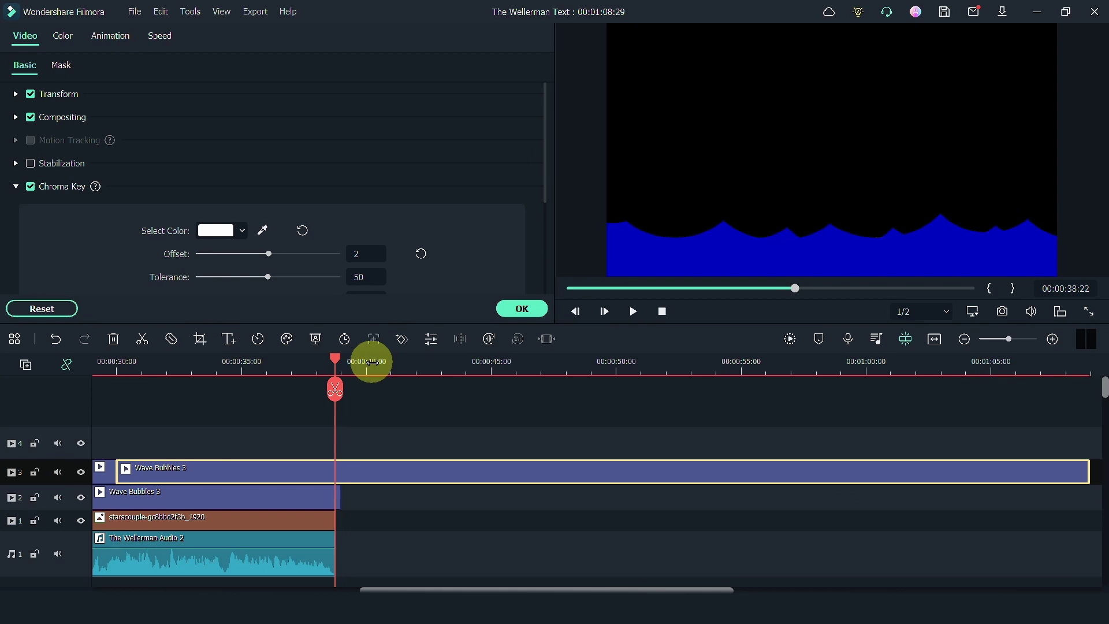
left_click(336, 391)
key("Delete")
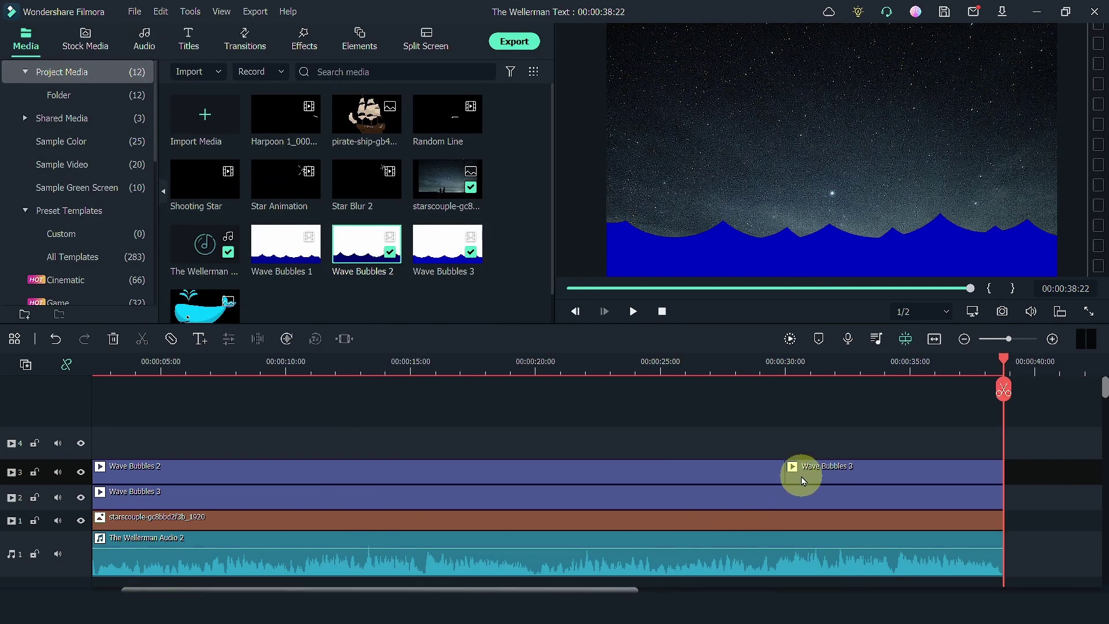
- Add a Fade transition at the join between the wave clips on track 3
left_click(245, 34)
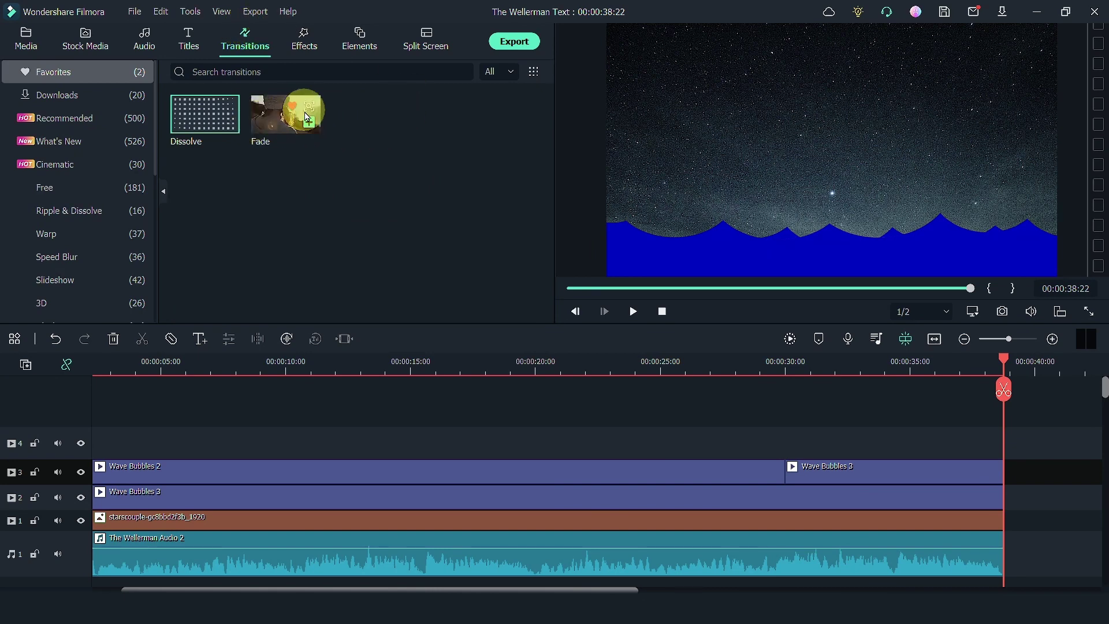
left_click_drag(276, 126, 675, 476)
left_click(645, 370)
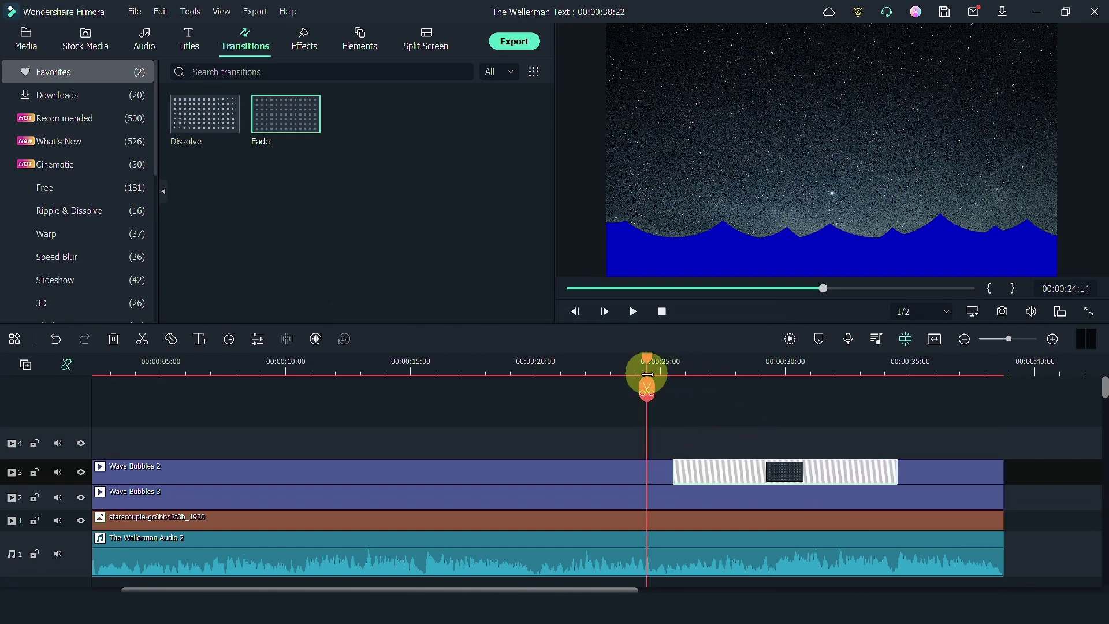
left_click(16, 39)
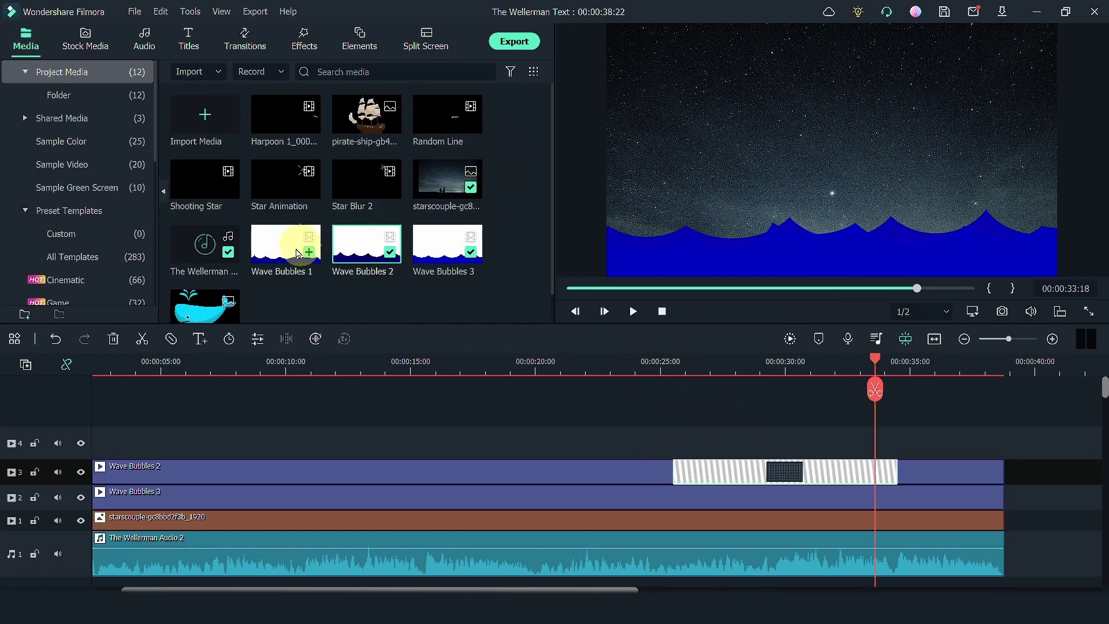
- Add Wave Bubbles 1 to track 4, key out its white, and lower it in the frame
left_click_drag(272, 252, 68, 453)
double_click(198, 444)
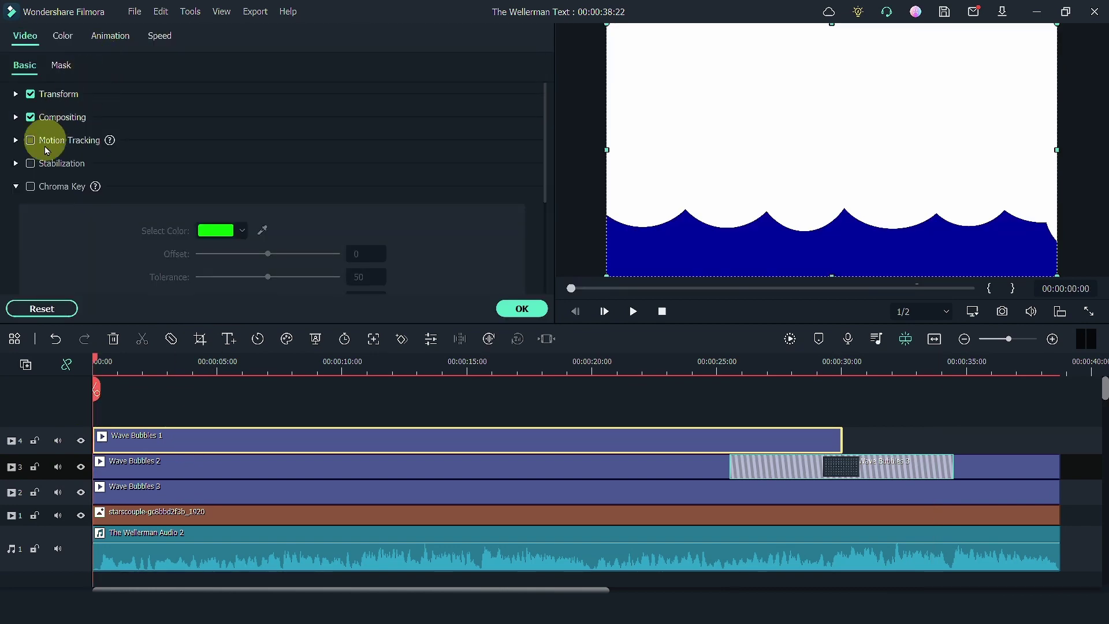
left_click(23, 189)
left_click(31, 187)
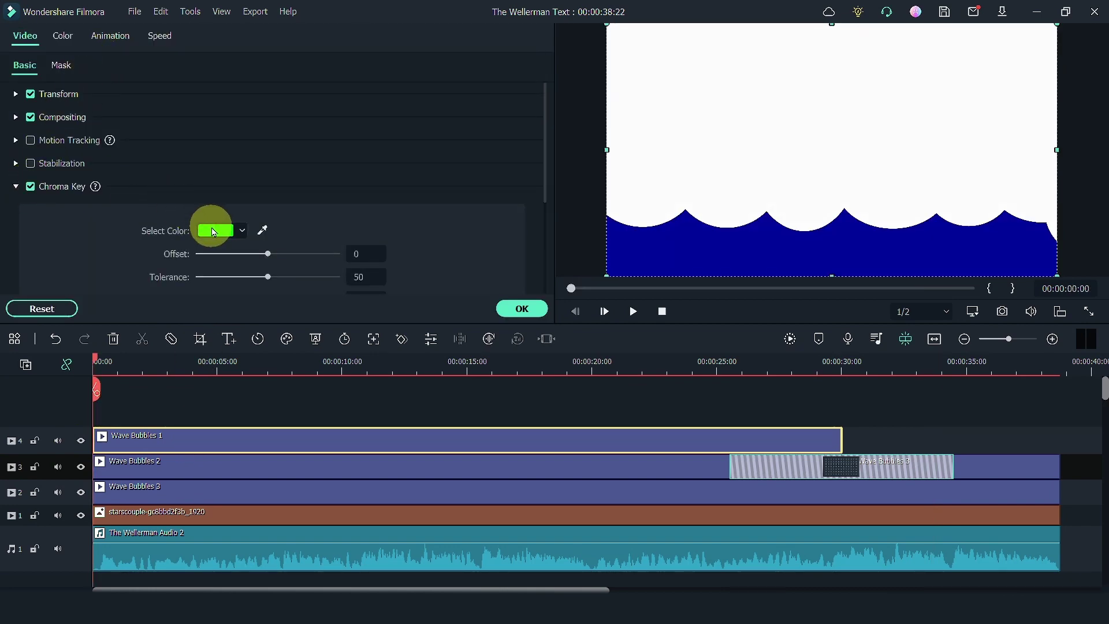
left_click(214, 229)
left_click(299, 320)
left_click(521, 308)
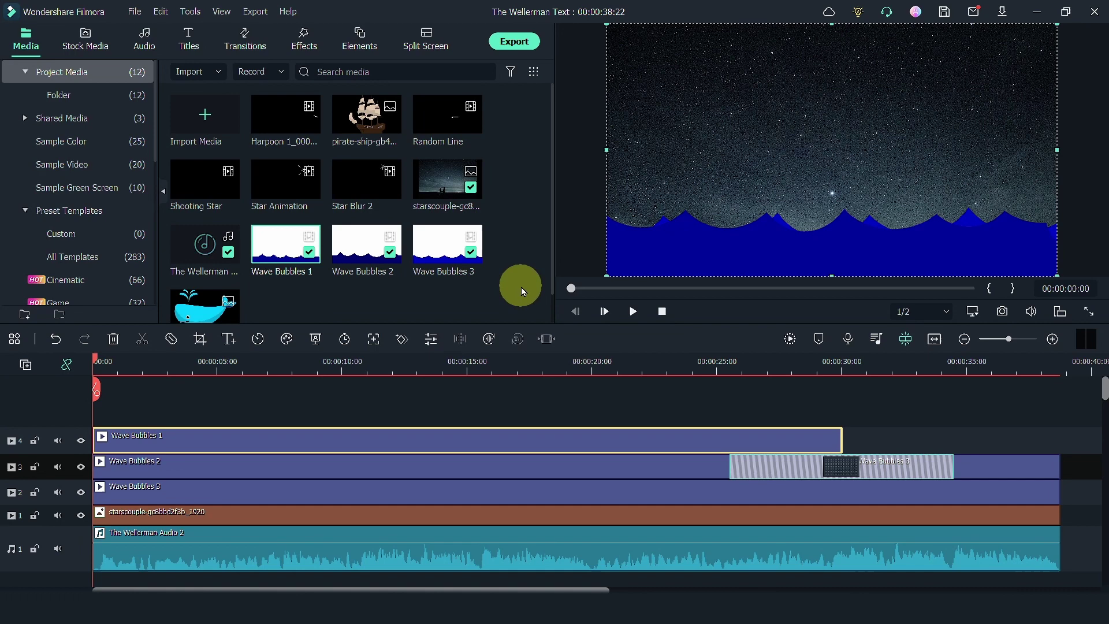
left_click_drag(824, 156, 826, 181)
- Paste a second Wave Bubbles 1 copy at about 00:00:31:08 and trim it to end at 00:00:38:22
left_click(874, 356)
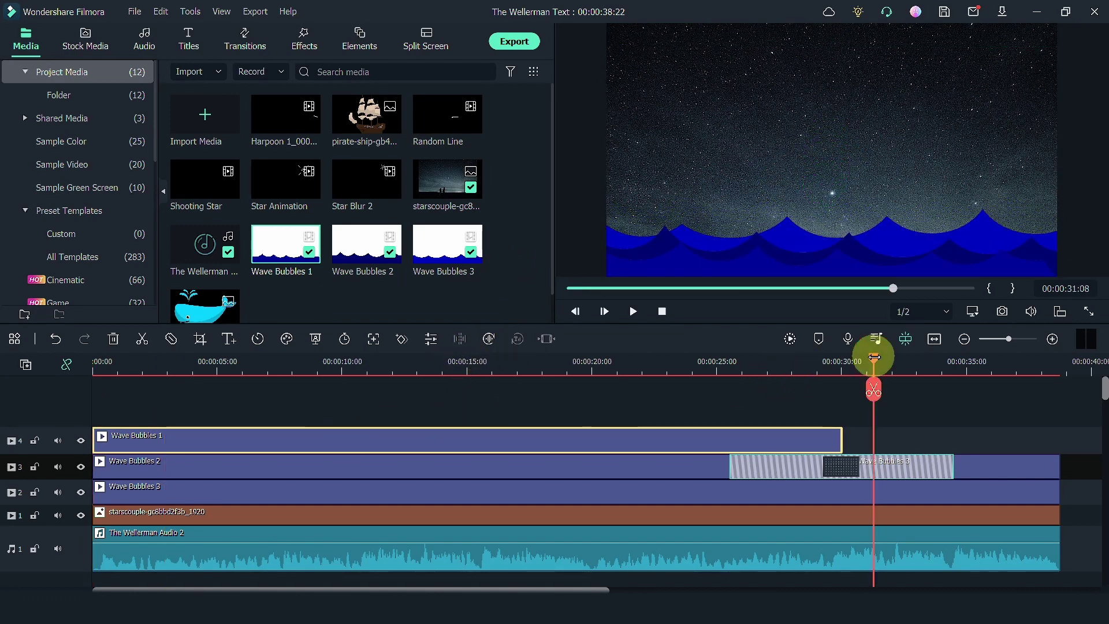
key("ctrl+v")
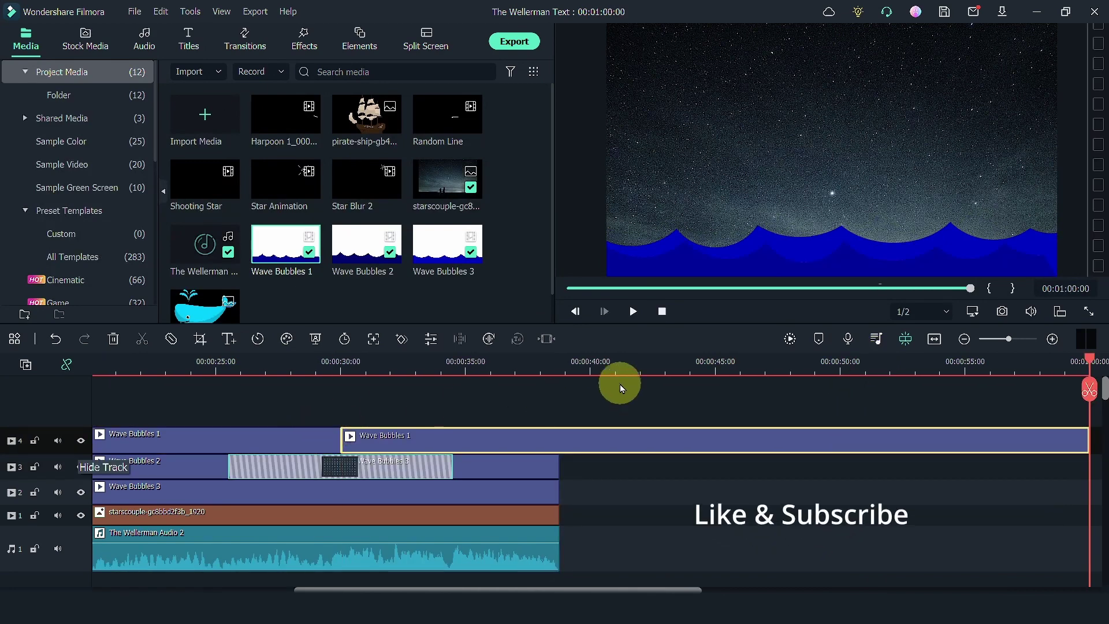
left_click_drag(606, 368, 558, 370)
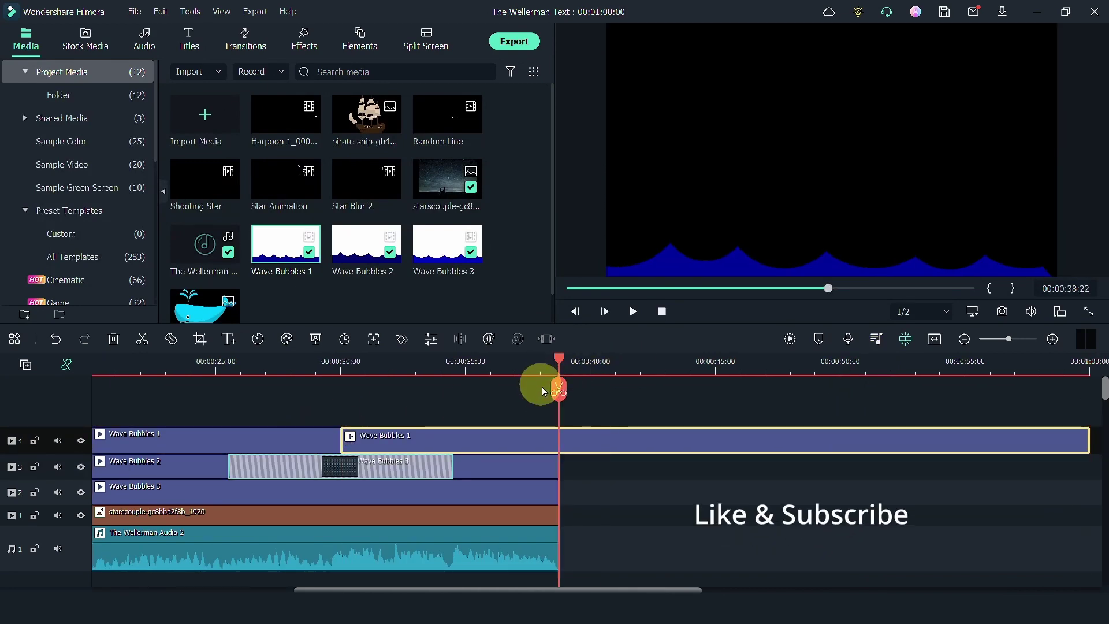
left_click(563, 391)
left_click(601, 437)
key("Delete")
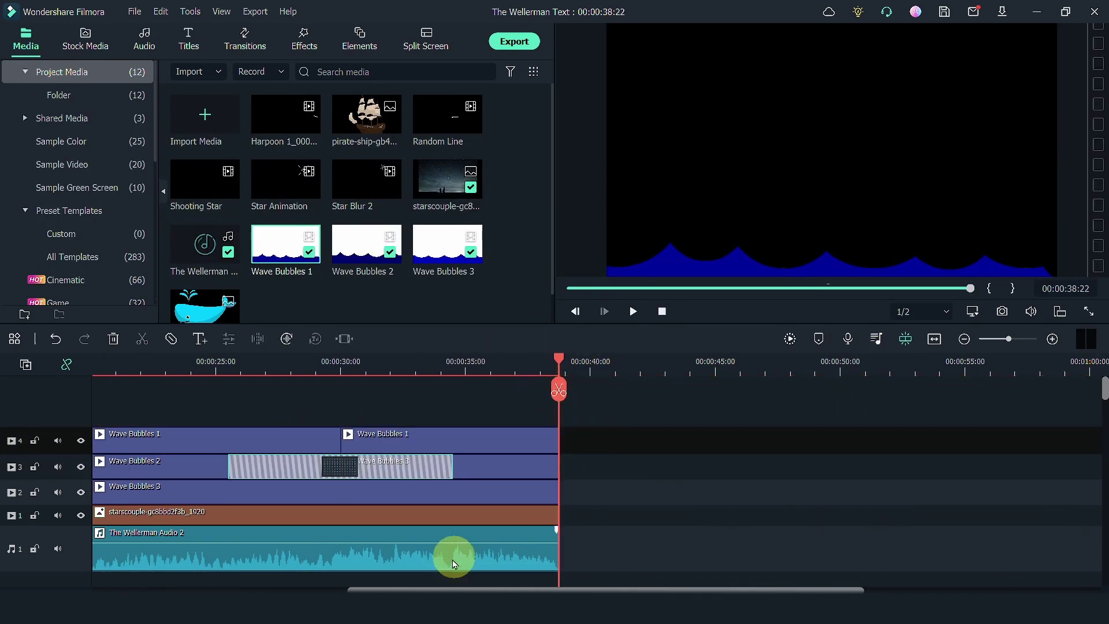
- Drop a Dissolve transition on the Wave Bubbles 1 join near 00:00:28:10
left_click_drag(430, 589, 283, 589)
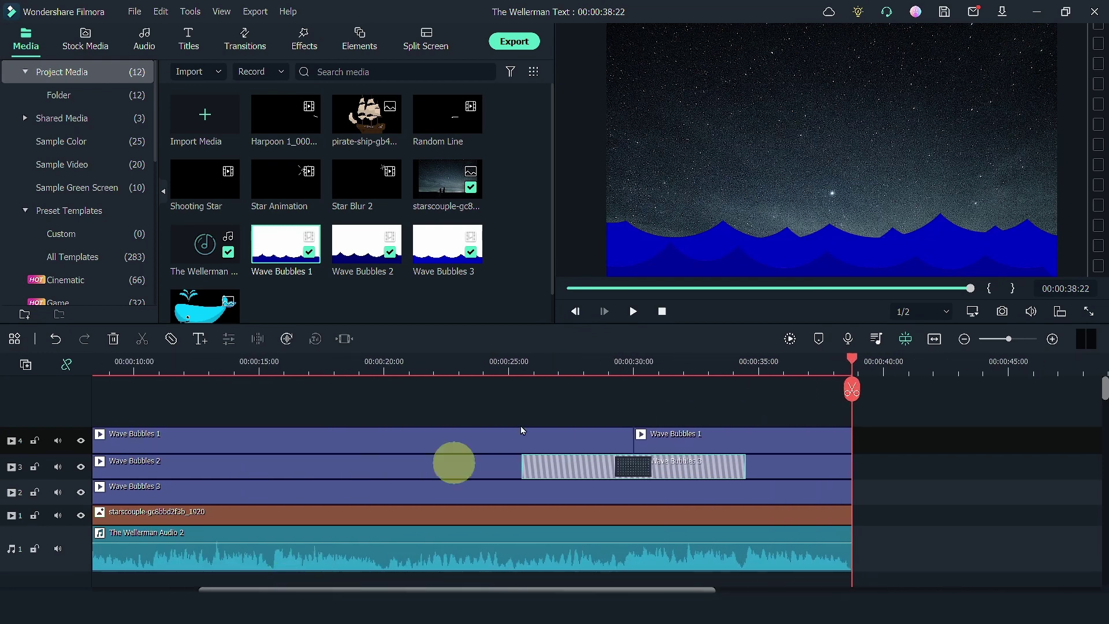
left_click(571, 363)
left_click_drag(575, 366, 590, 363)
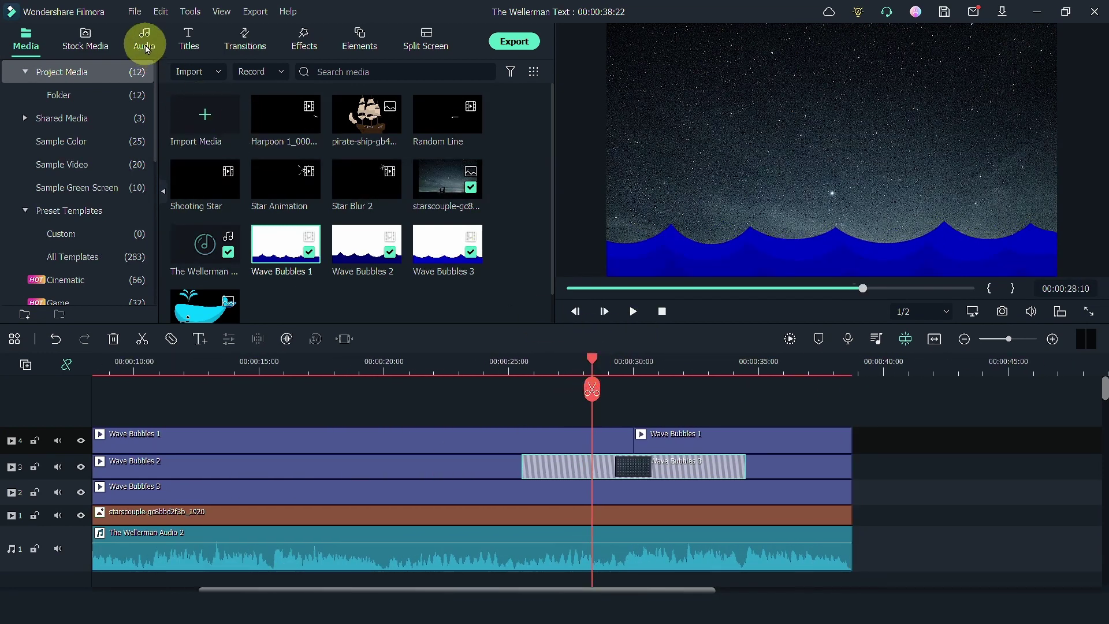
left_click(244, 46)
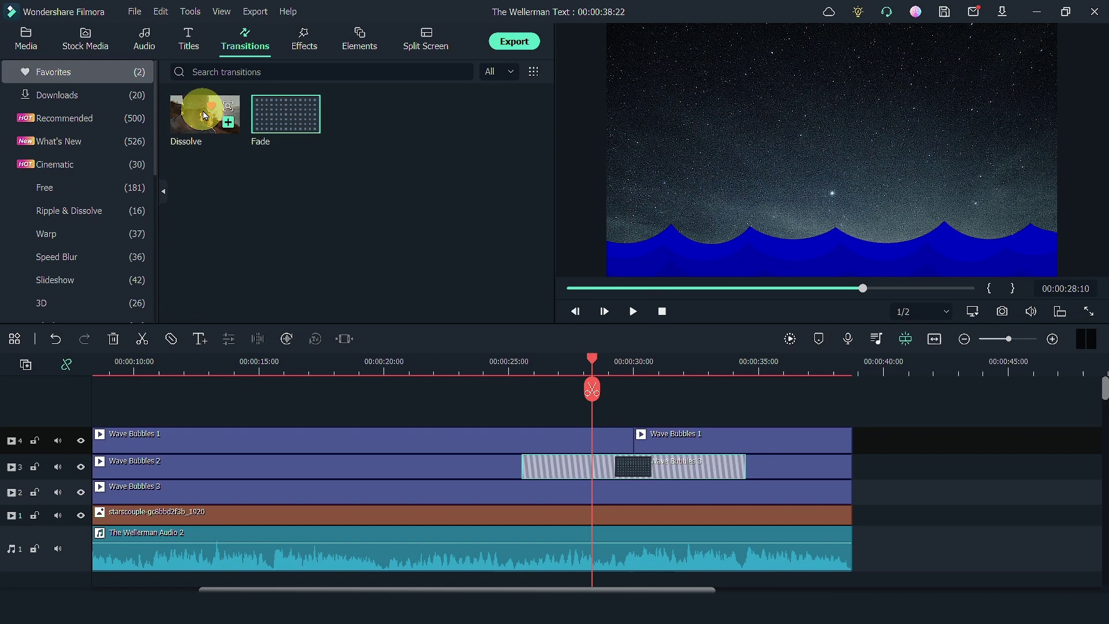
left_click_drag(203, 115, 470, 443)
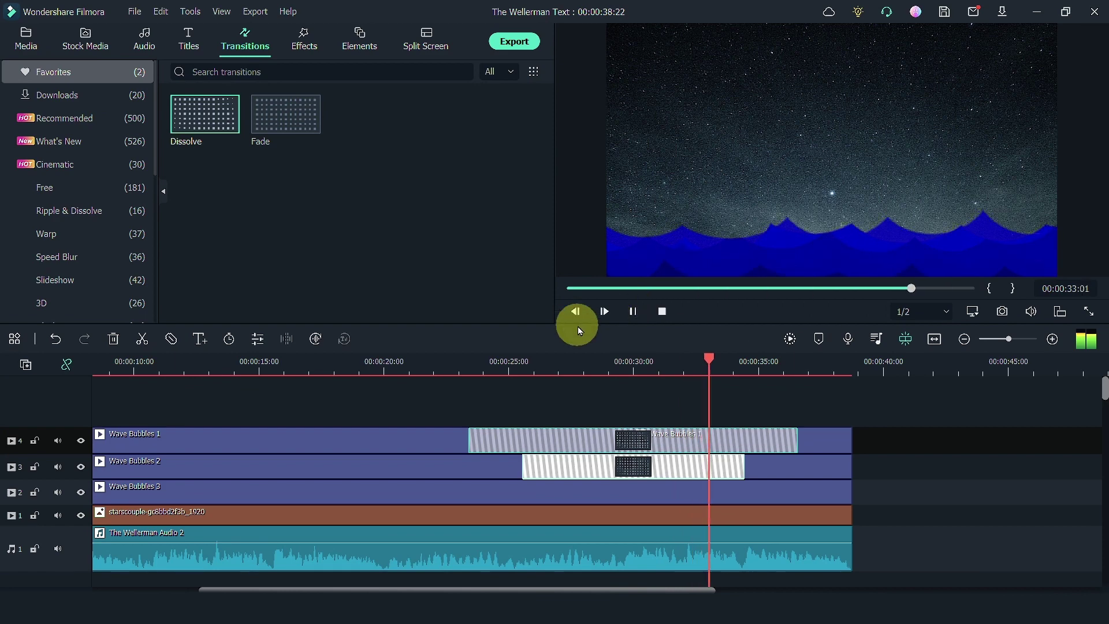
left_click_drag(365, 589, 362, 589)
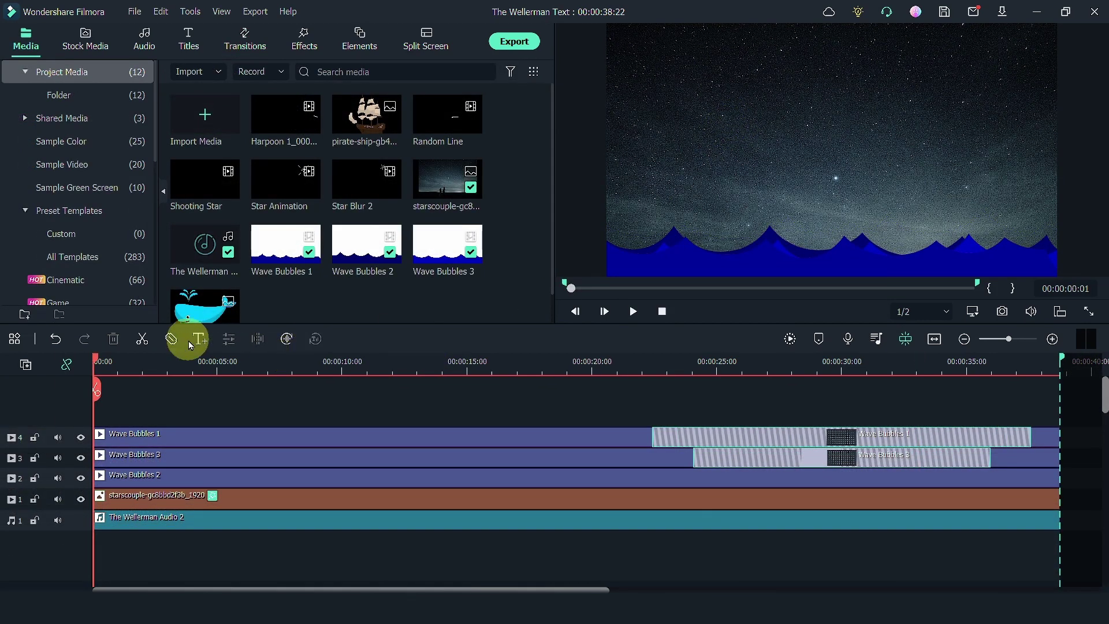
- Add a video track and place the pirate ship image on track 5 from about 00:00:01:04
left_click(26, 364)
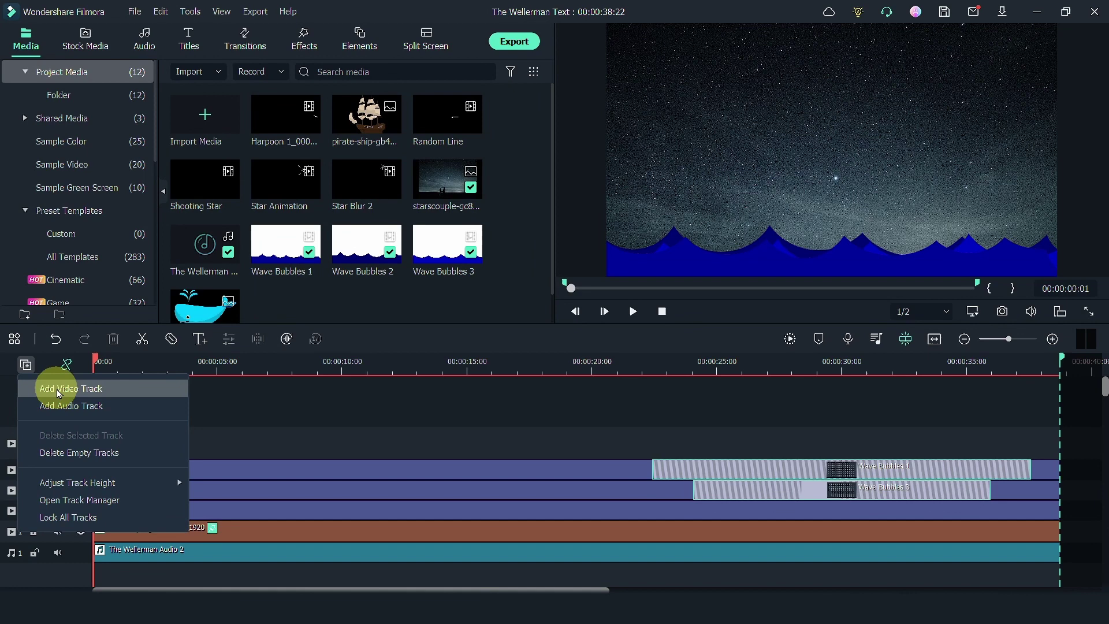
left_click(58, 388)
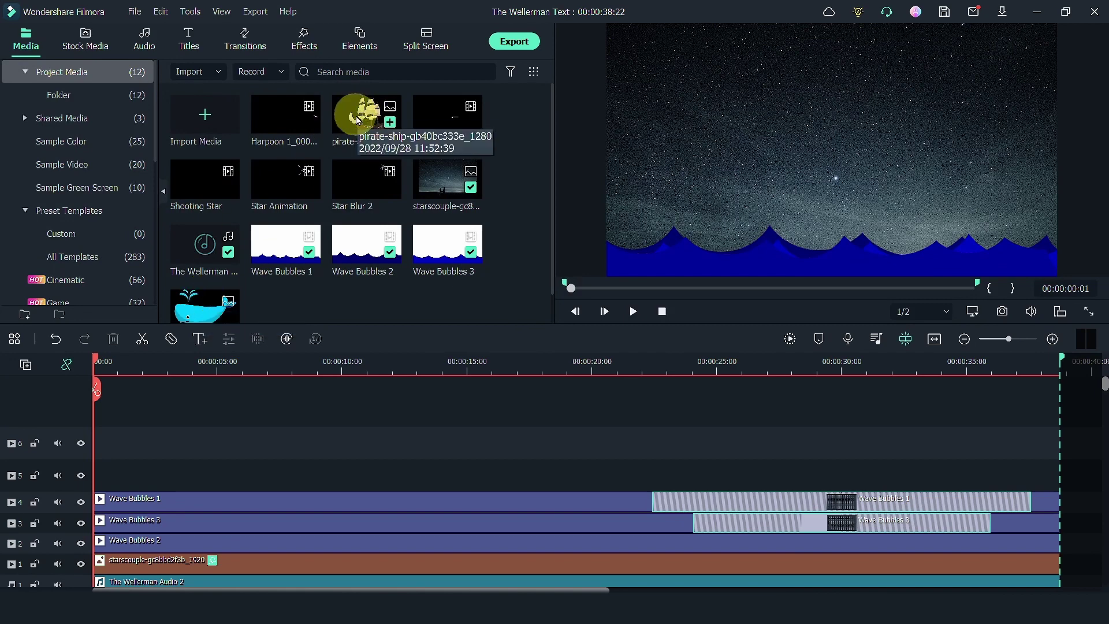
left_click_drag(355, 110, 70, 469)
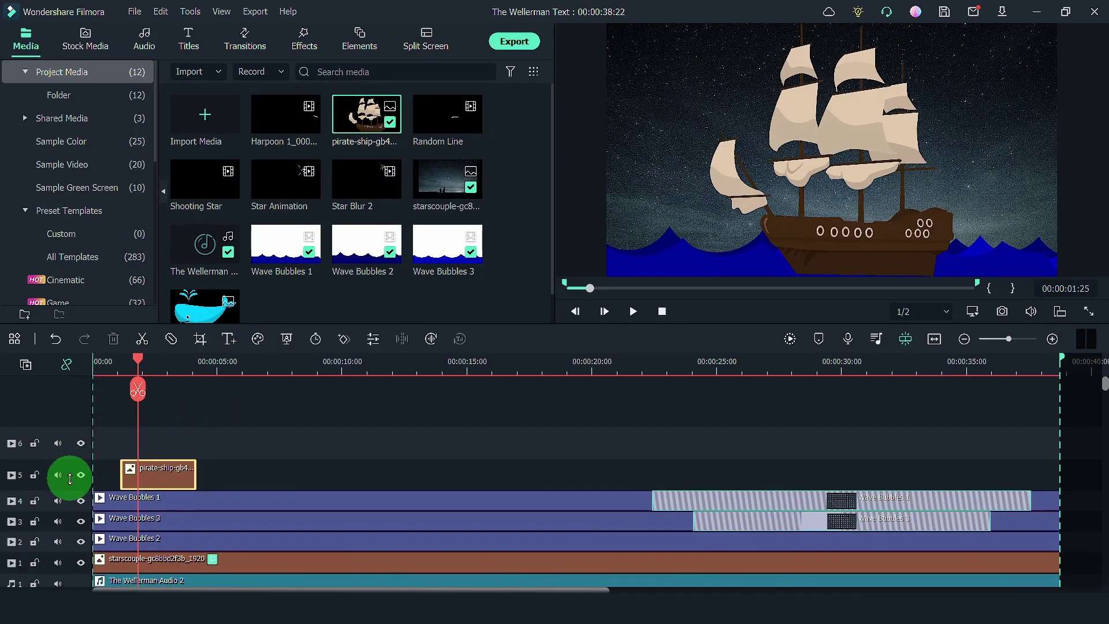
- Flip the pirate ship horizontally and shrink it to 45.81% at the lower left
double_click(160, 475)
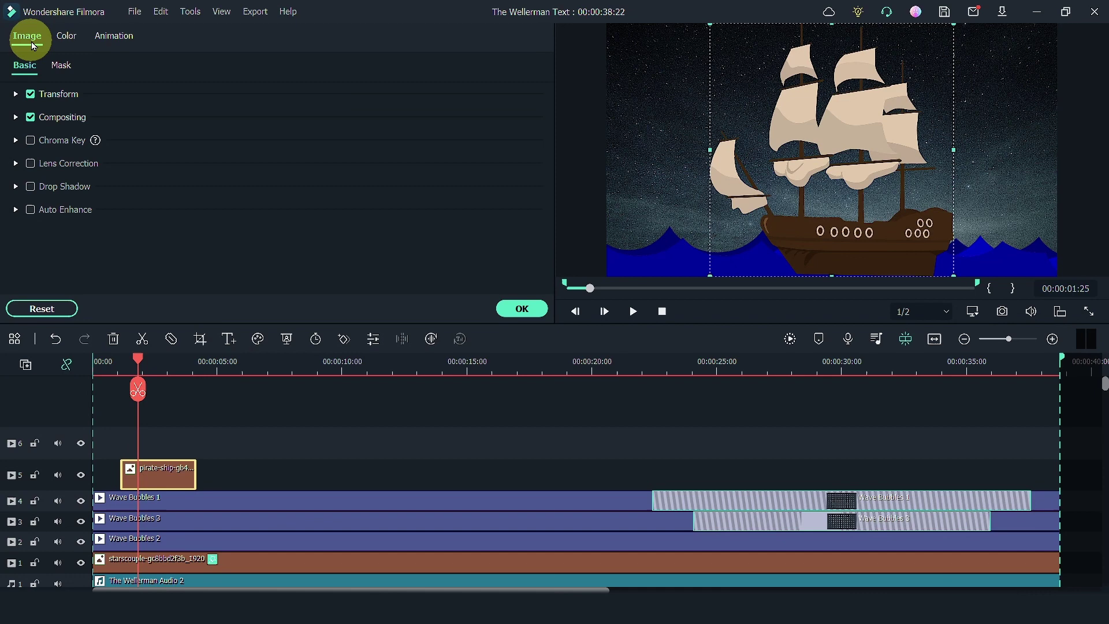
left_click(15, 94)
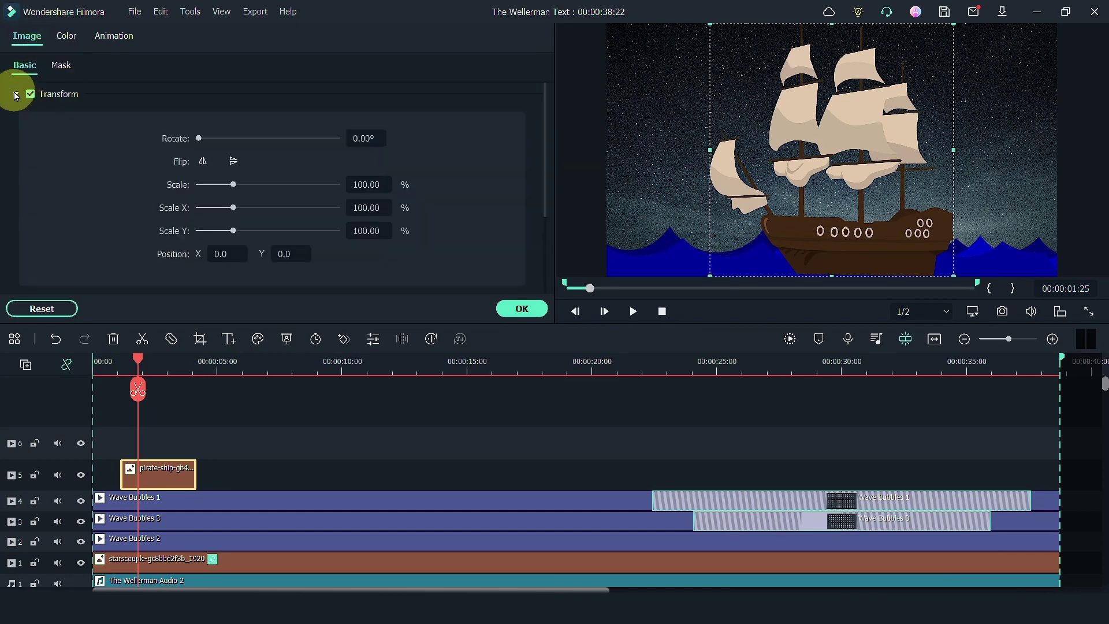
left_click(202, 161)
left_click_drag(709, 24, 648, 214)
left_click_drag(710, 175, 760, 165)
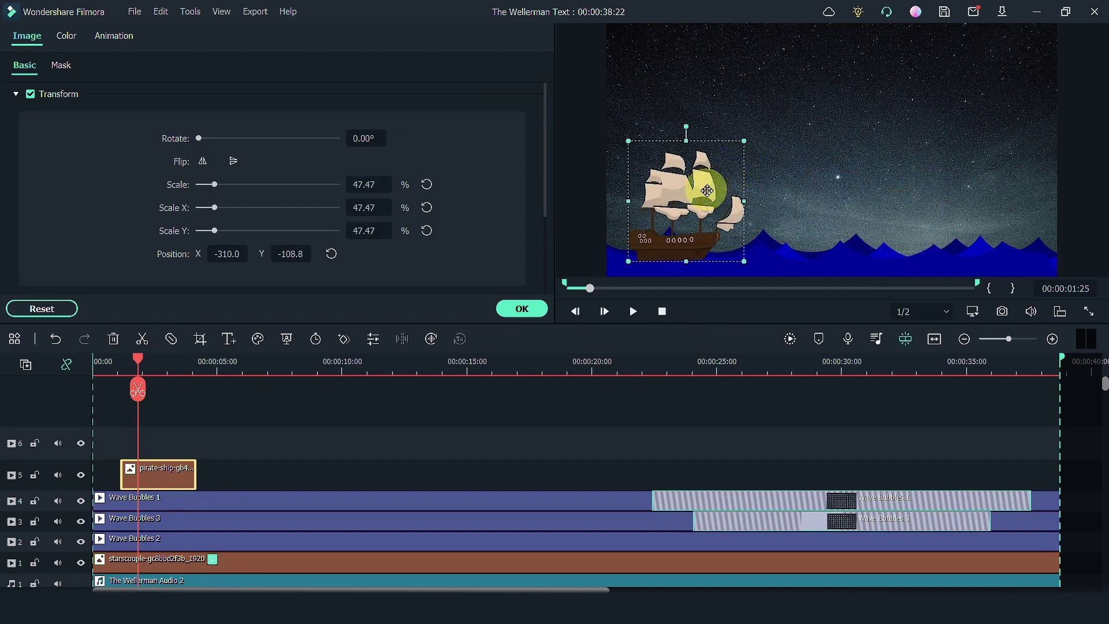
- Stretch the ship clip to the end of the waves, starting it slightly earlier
left_click_drag(194, 474, 1057, 464)
left_click(707, 375)
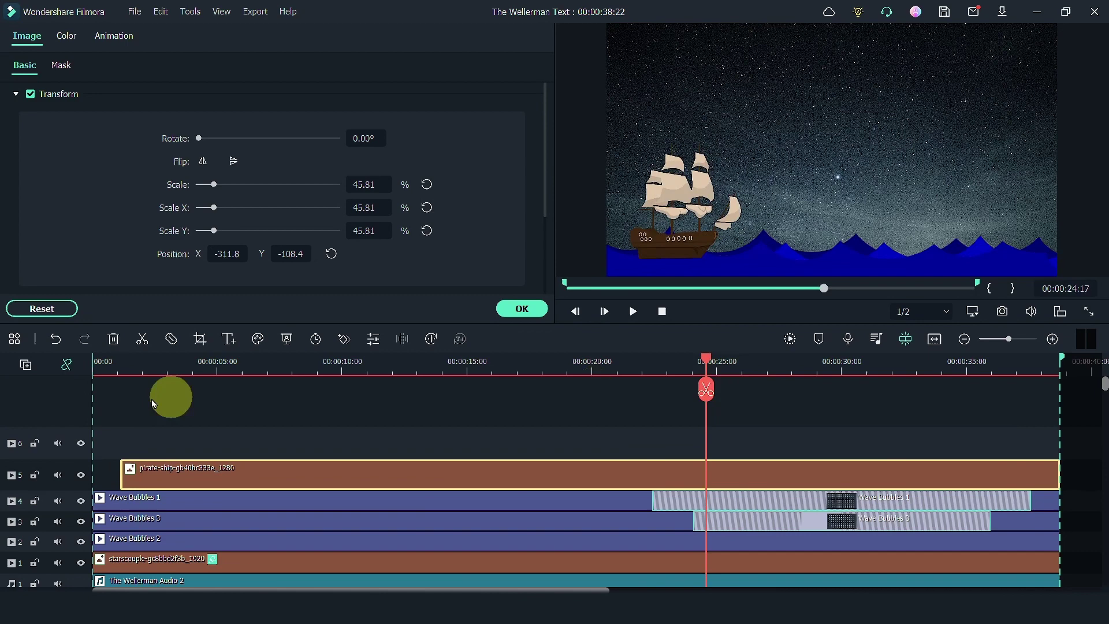
left_click(131, 369)
key("space")
left_click_drag(123, 478, 114, 472)
- Apply the ship settings and add the Favorites Dissolve transition to the start of the pirate-ship clip
left_click(516, 308)
left_click(245, 39)
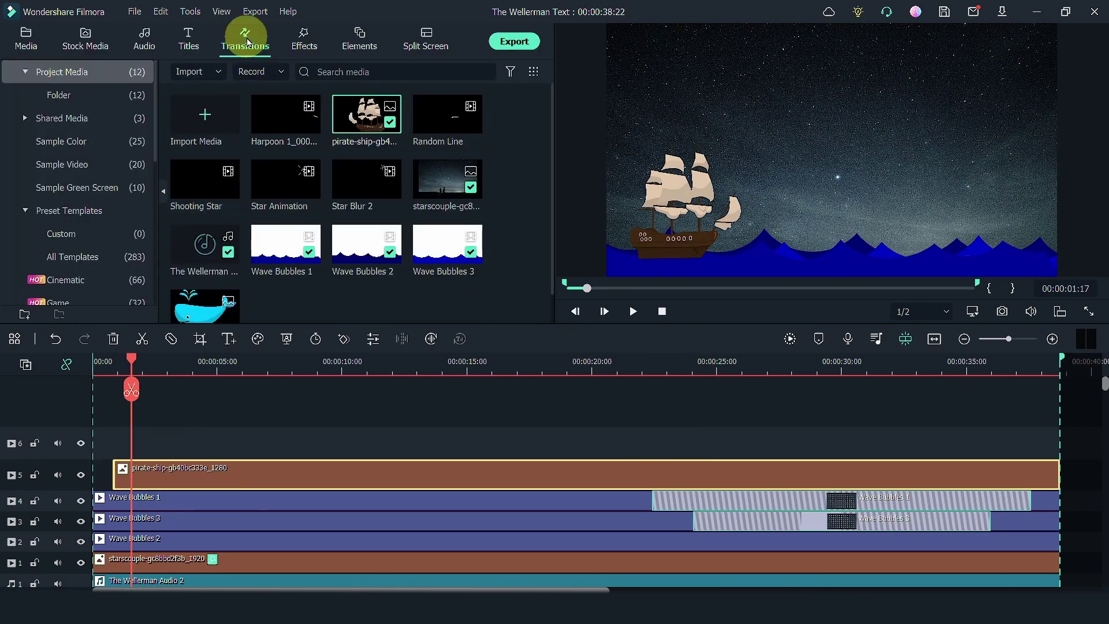
left_click(67, 74)
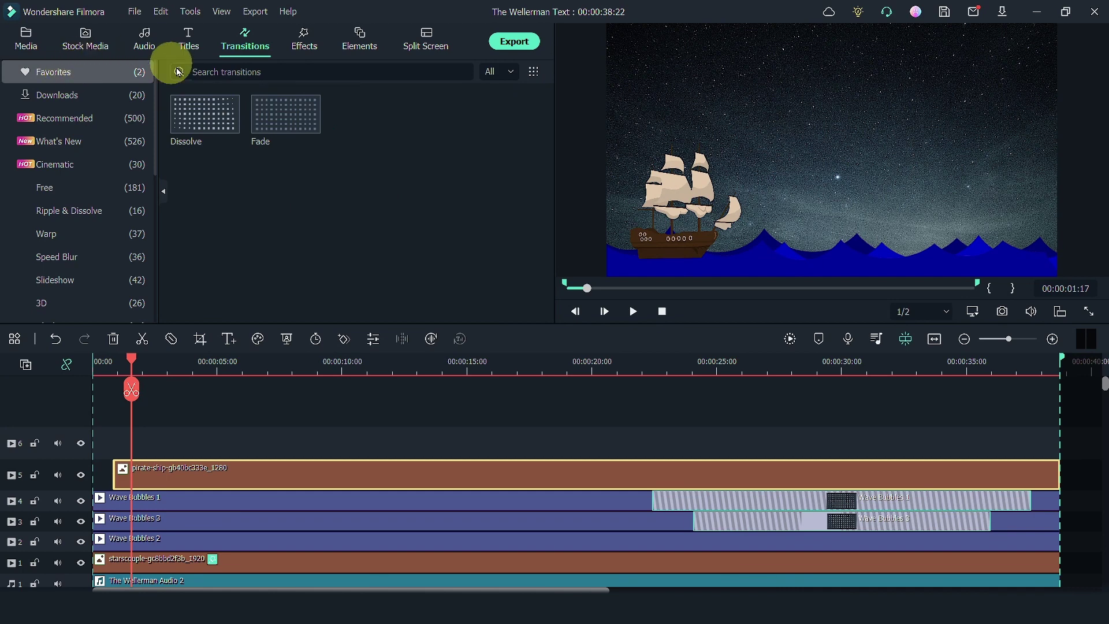
mouse_move(187, 108)
left_click_drag(197, 115, 136, 471)
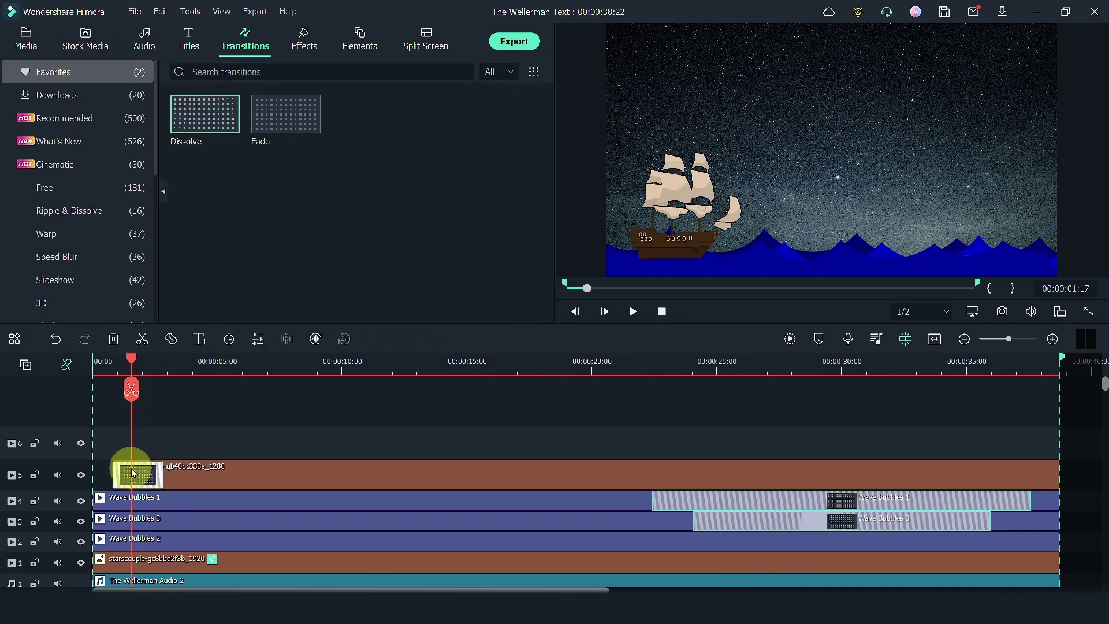
- Preview the dissolve from near the video start, then select the pirate ship clip
left_click(111, 366)
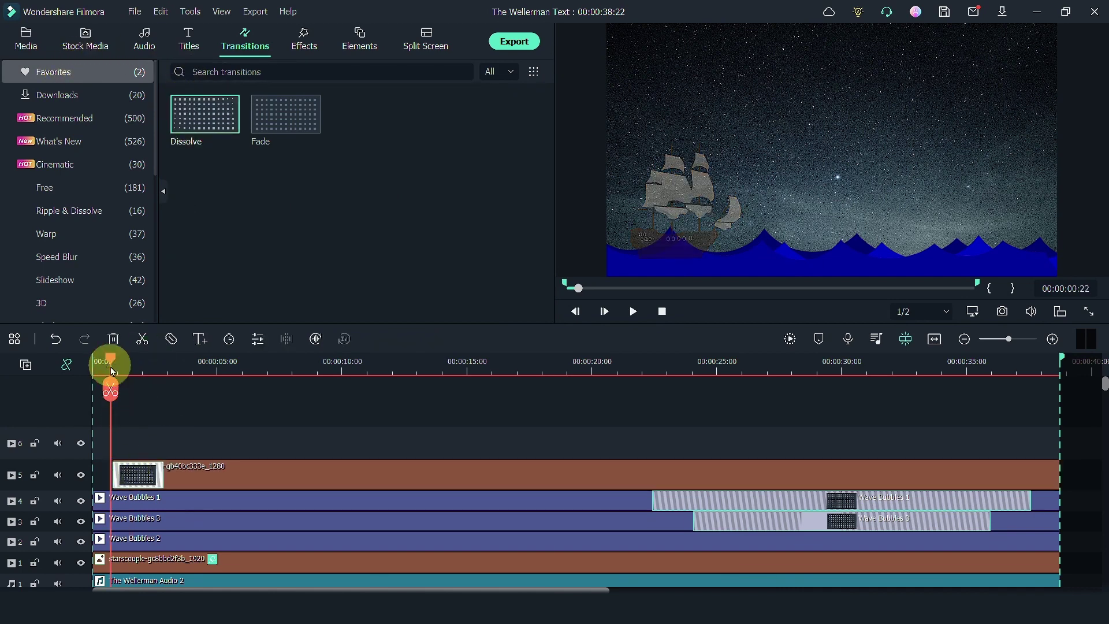
key("space")
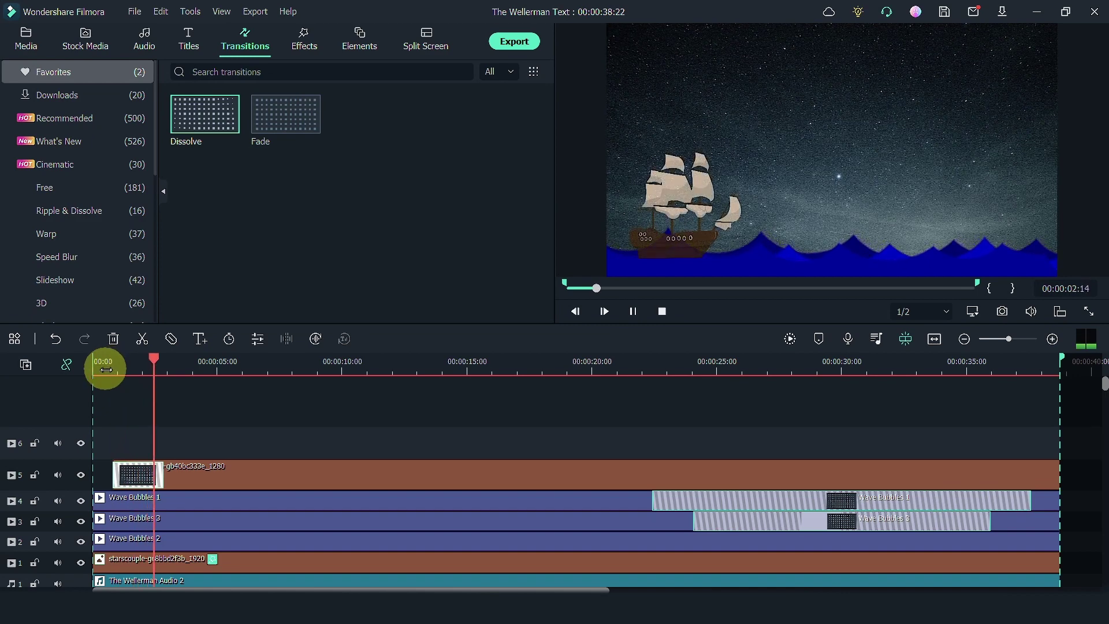
key("space")
left_click(189, 475)
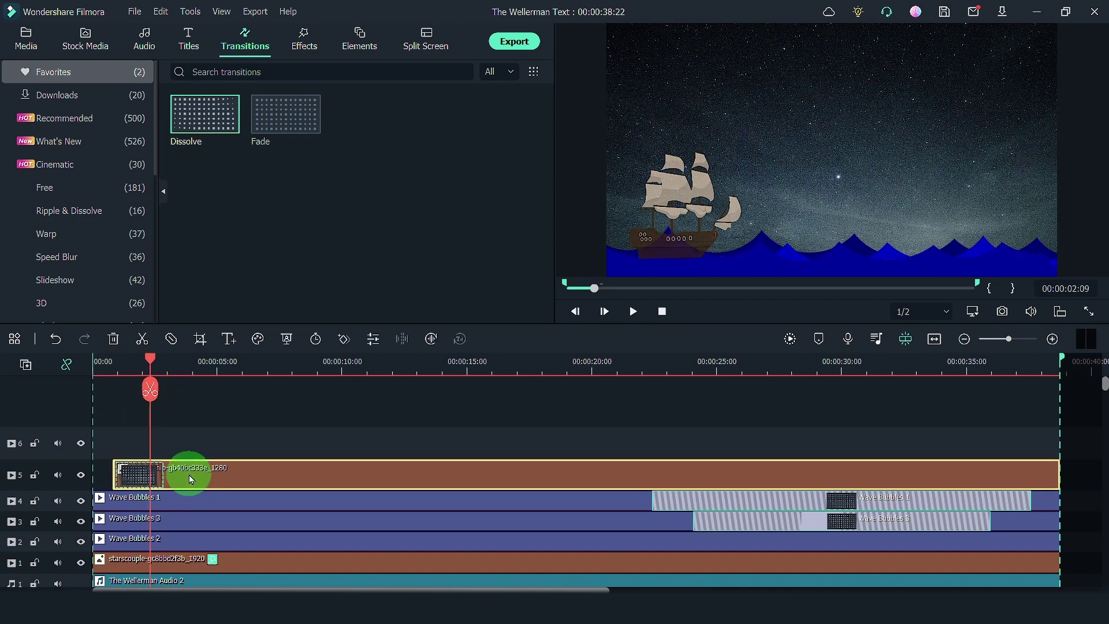
- Set a starting custom keyframe on the pirate ship at about 1 second 27 frames
double_click(189, 475)
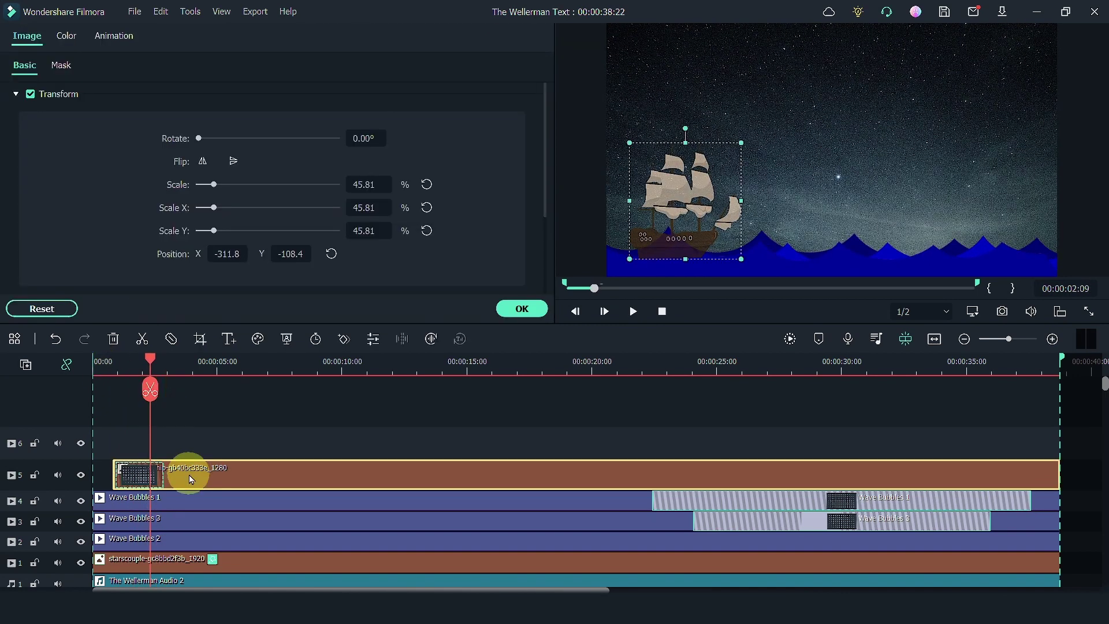
left_click(113, 38)
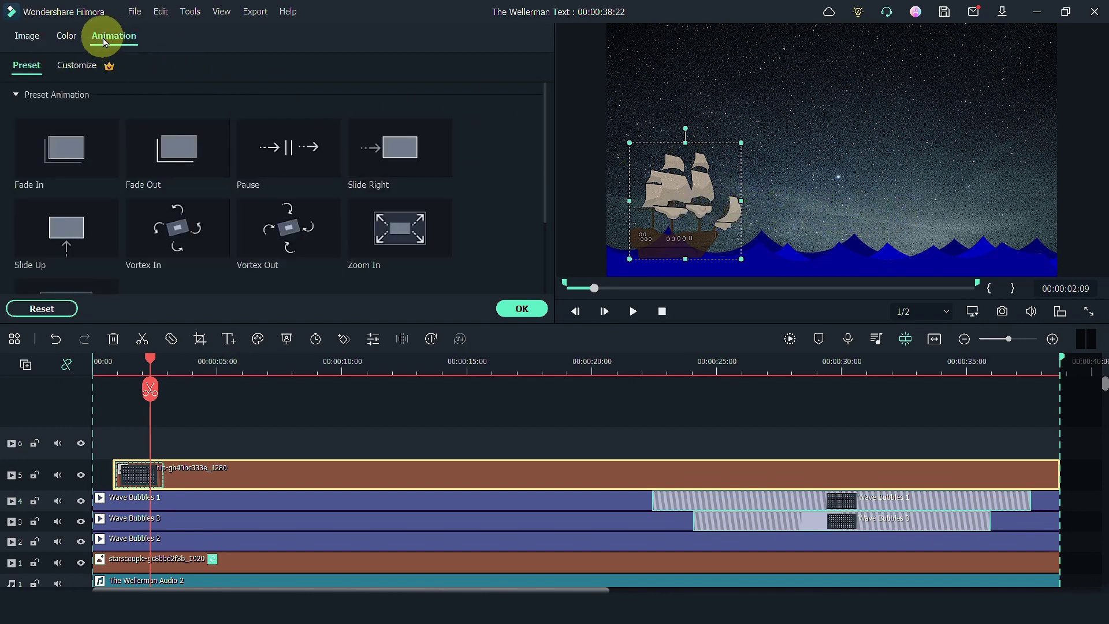
left_click(76, 66)
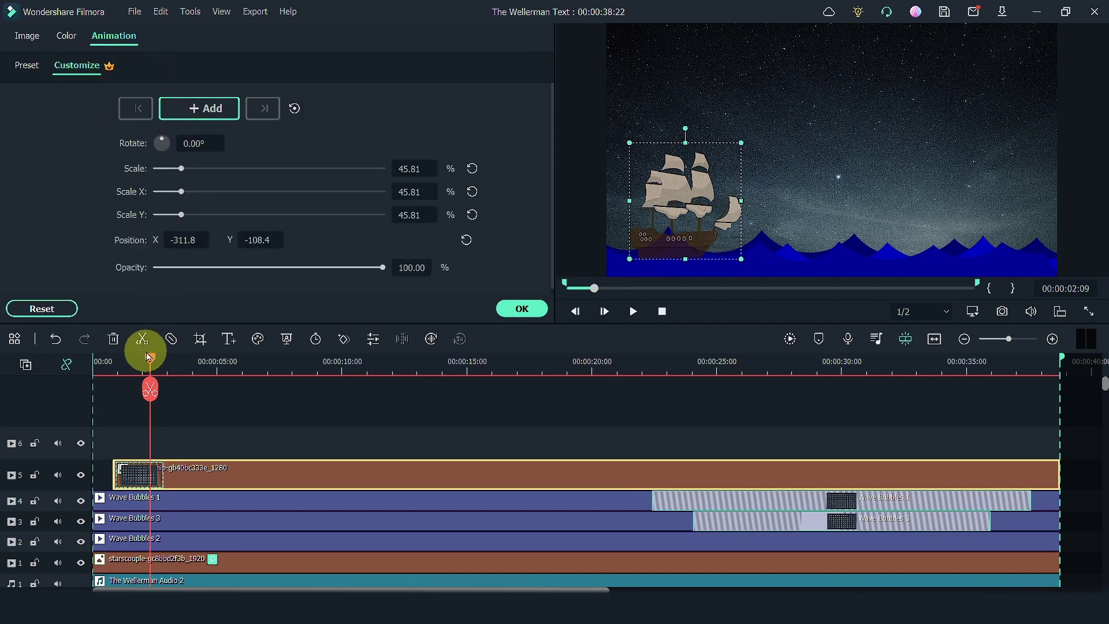
left_click_drag(148, 362, 178, 362)
left_click(178, 171)
- Add later ship keyframes that tilt it 3° and drift it to the right
left_click(198, 108)
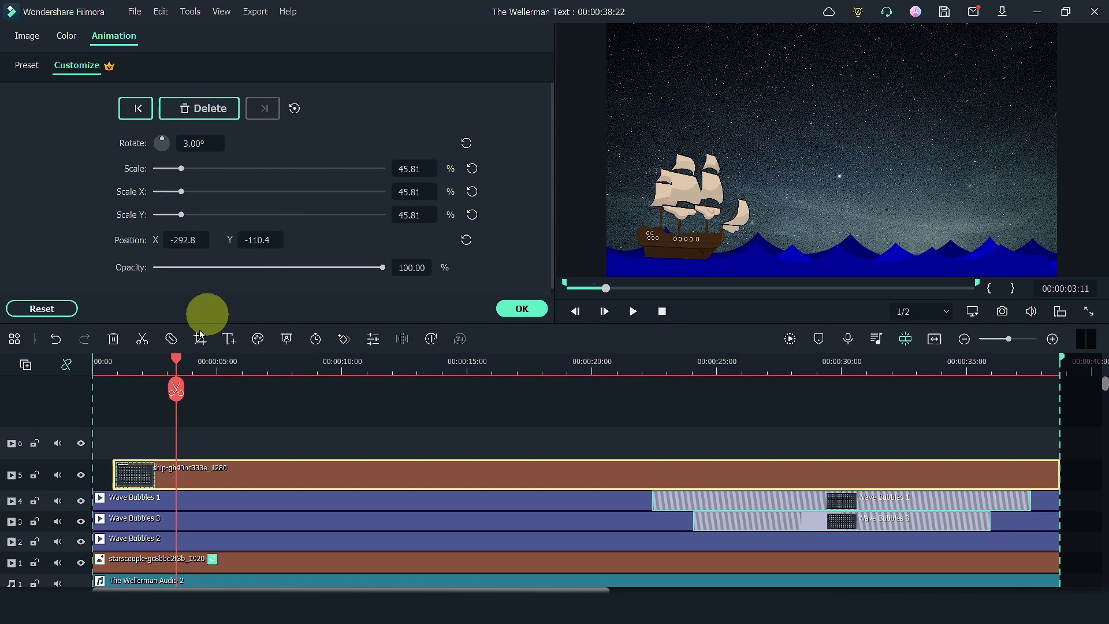
left_click_drag(180, 359, 542, 363)
left_click(203, 115)
left_click(199, 108)
left_click_drag(185, 239, 208, 363)
left_click(26, 41)
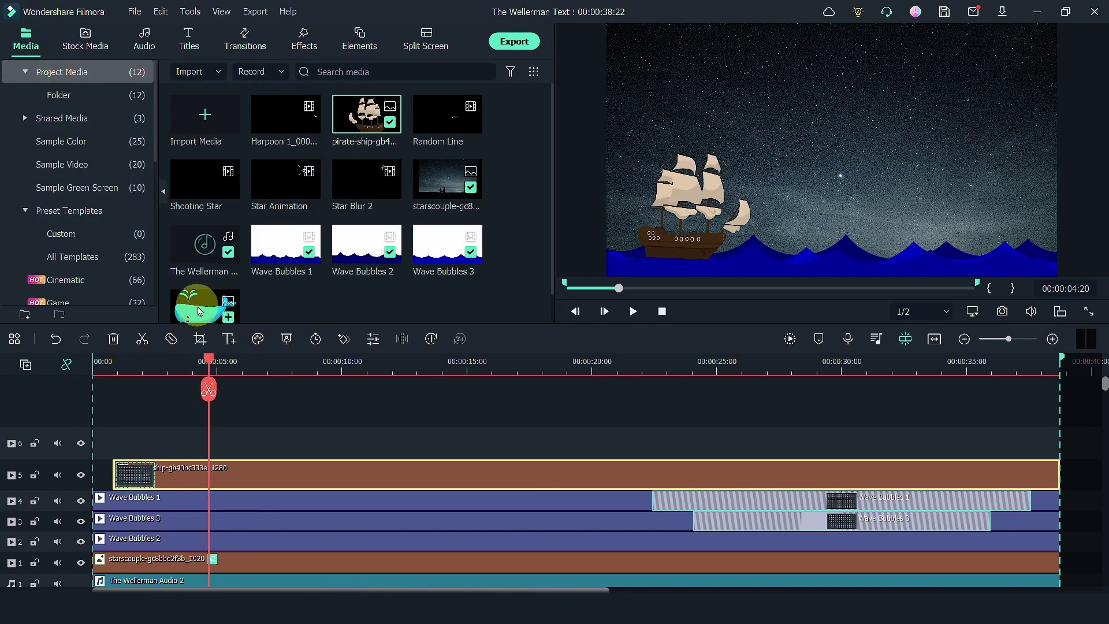
- Place the Whale image near 22 seconds below the ship track and stretch it to 00:00:33:20
left_click_drag(198, 311, 660, 442)
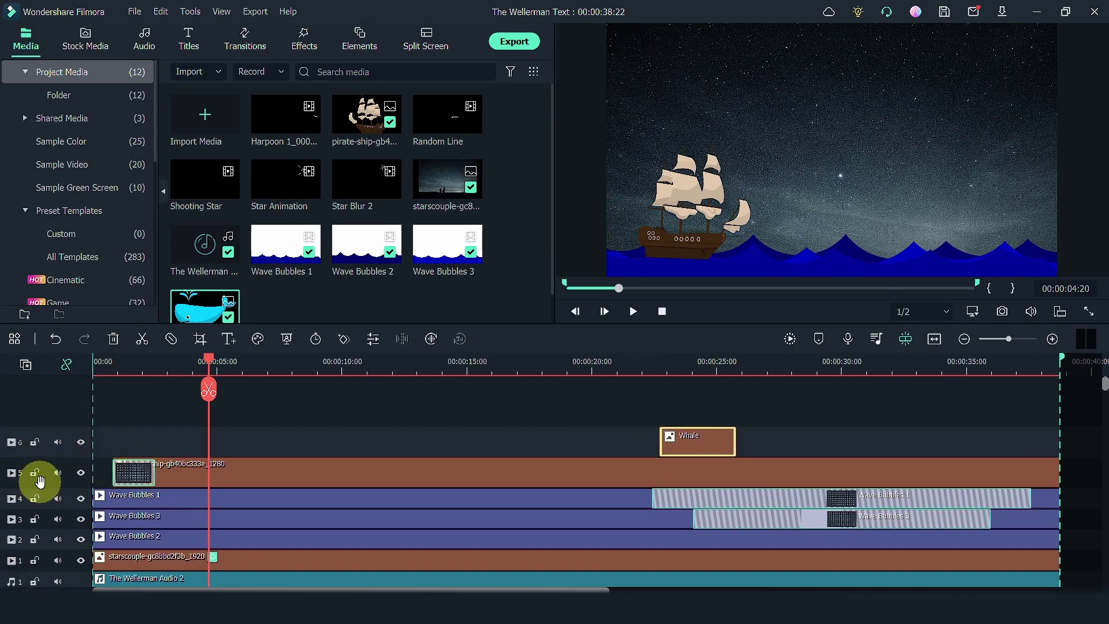
left_click_drag(46, 474, 51, 420)
left_click(640, 362)
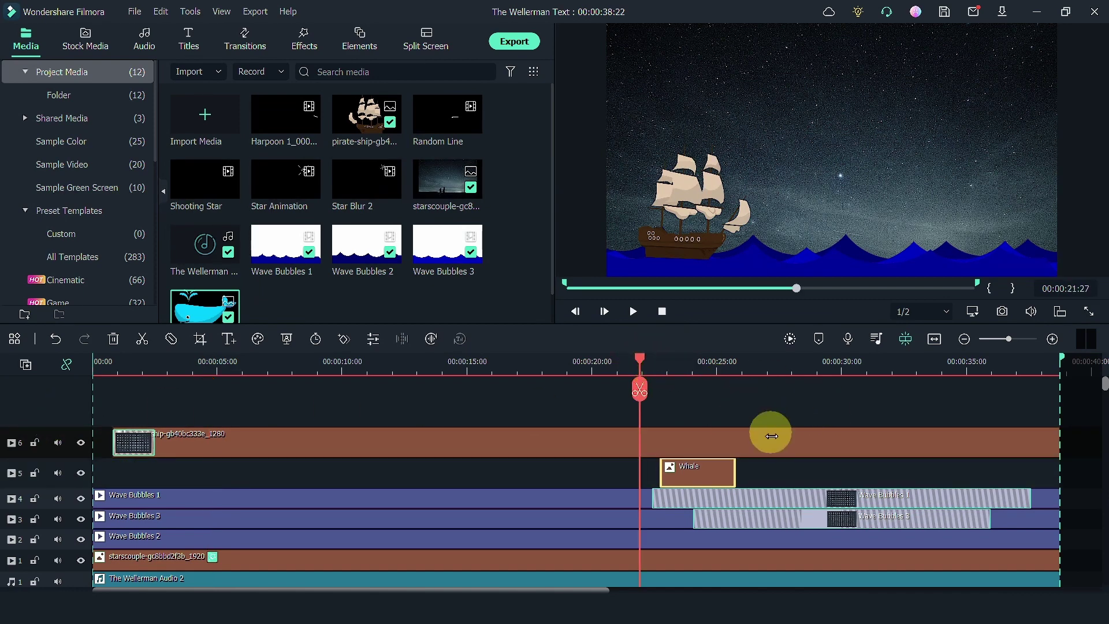
key("space")
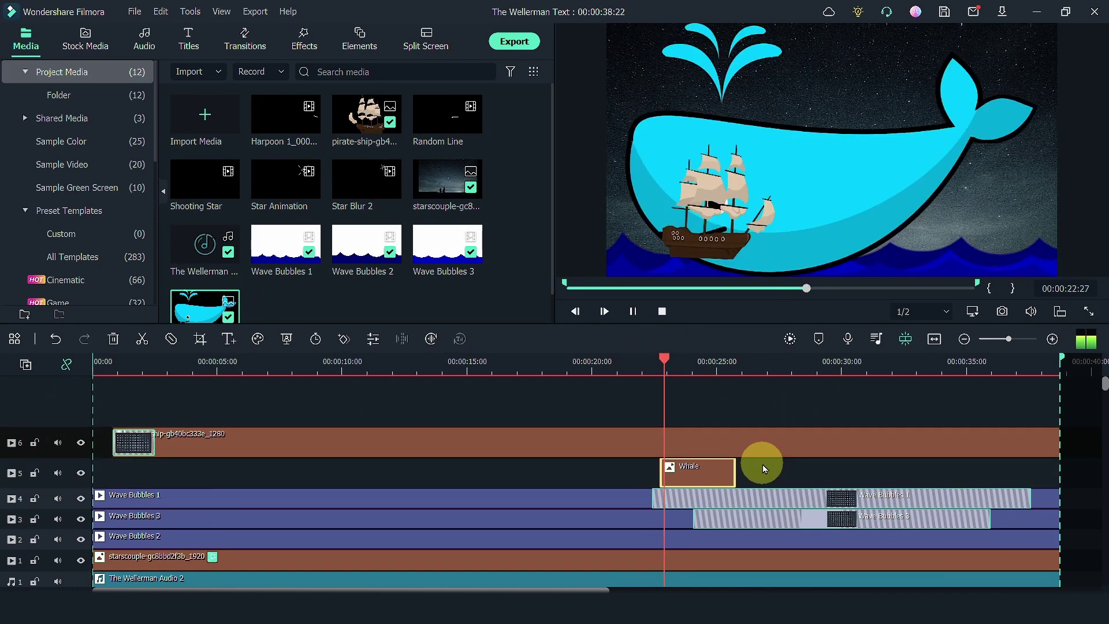
left_click_drag(734, 468, 1044, 474)
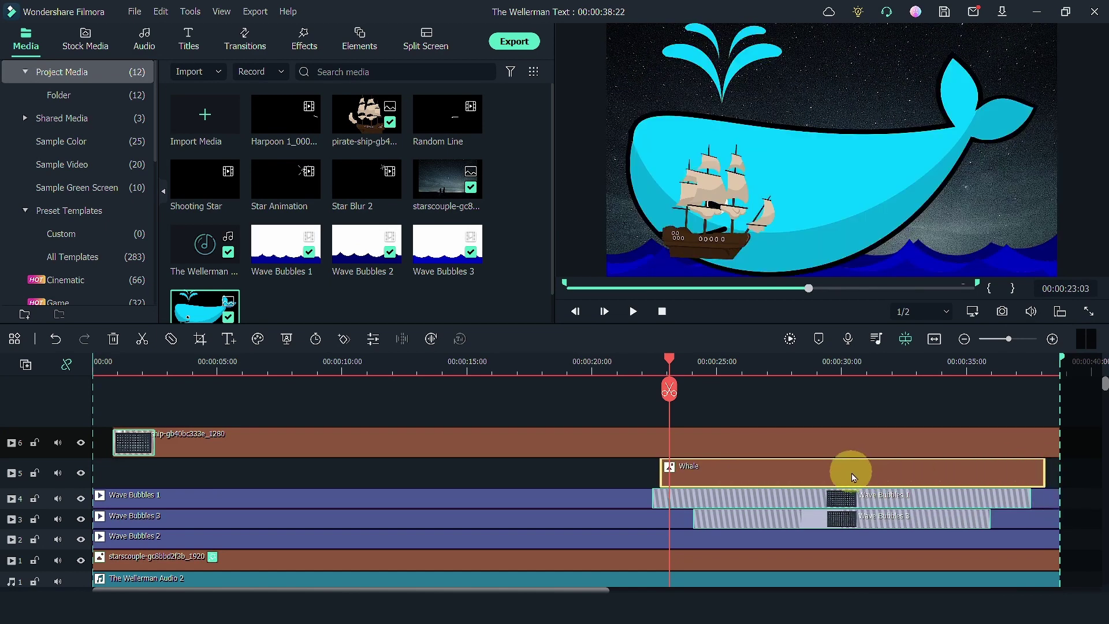
- Shrink the whale to roughly 30% scale and lower it into the waves on the right
double_click(814, 178)
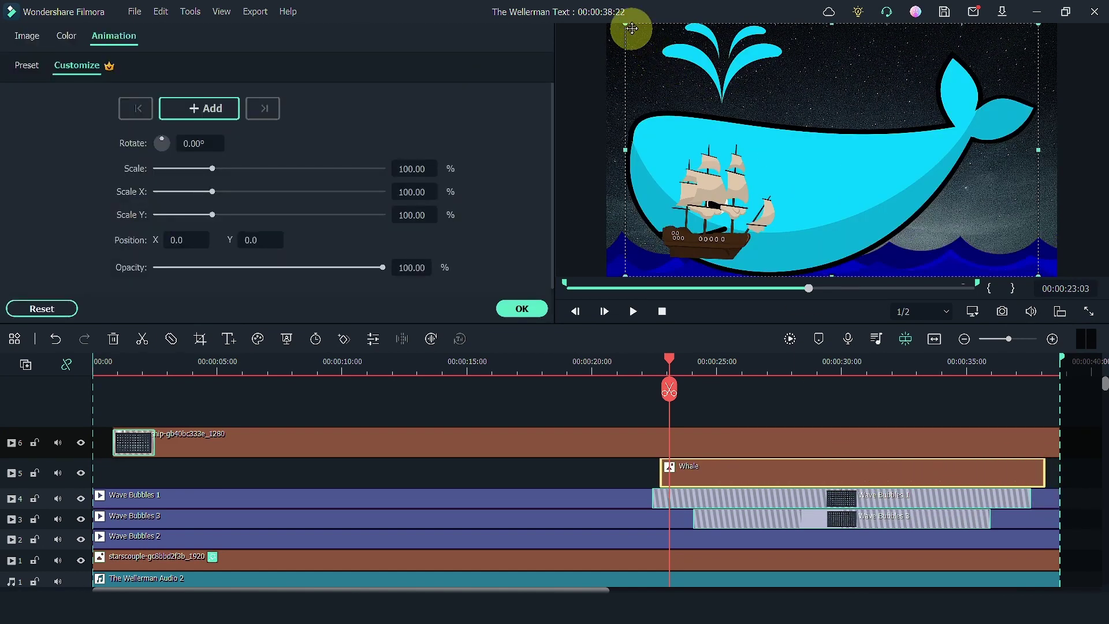
left_click_drag(625, 24, 871, 202)
left_click_drag(953, 215, 942, 230)
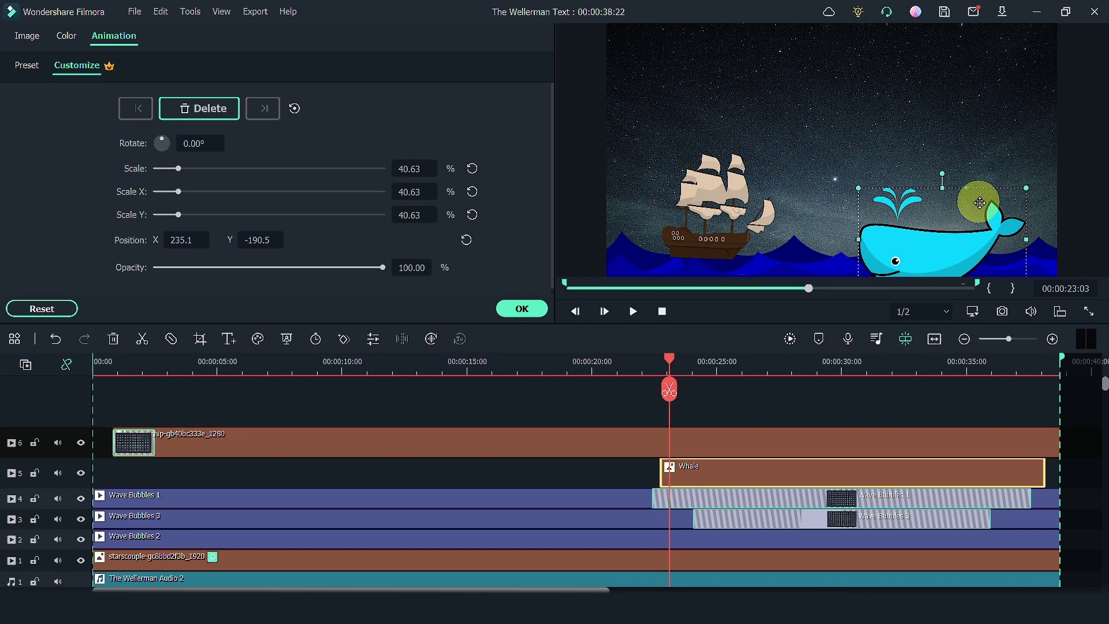
left_click_drag(1025, 187, 991, 203)
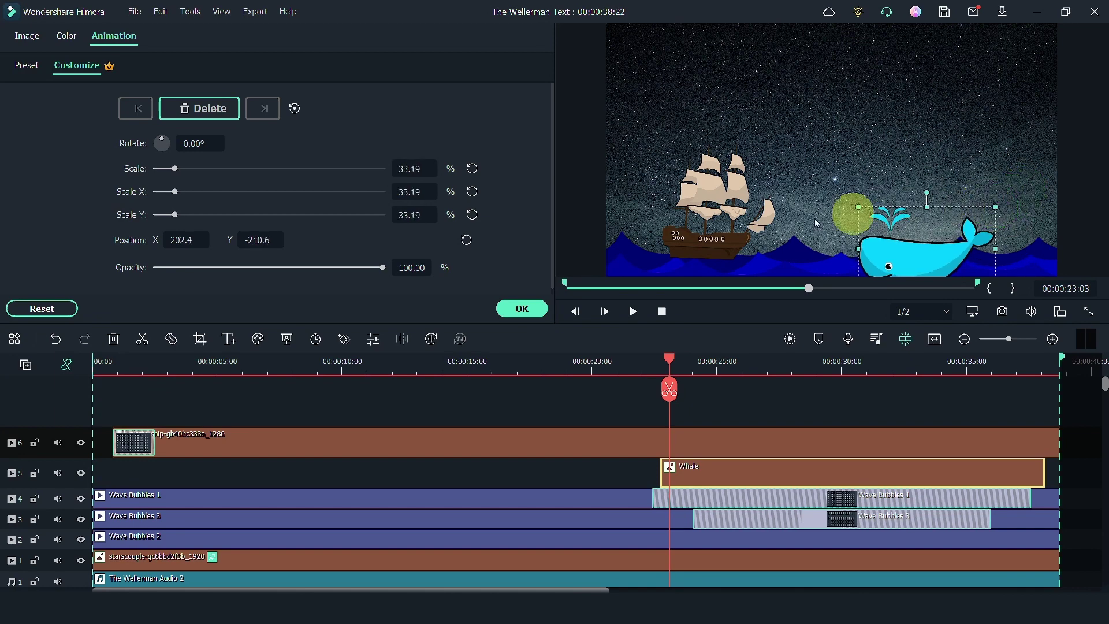
- At a slightly later frame, key the whale slightly smaller and lower, removing an unwanted keyframe
left_click(663, 355)
left_click(723, 467)
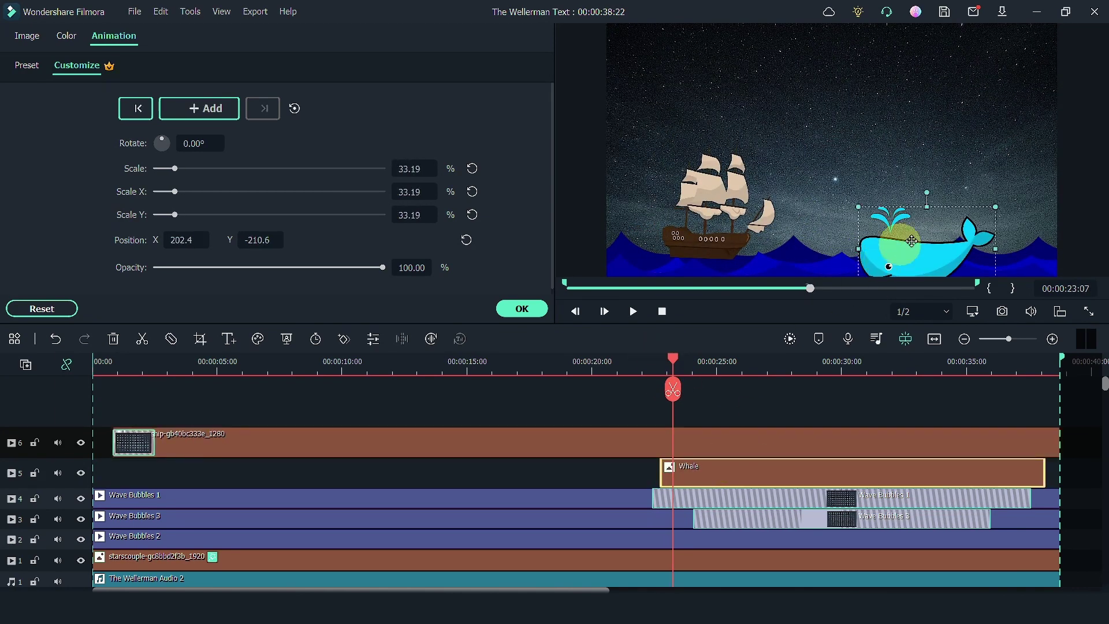
left_click_drag(896, 247, 934, 240)
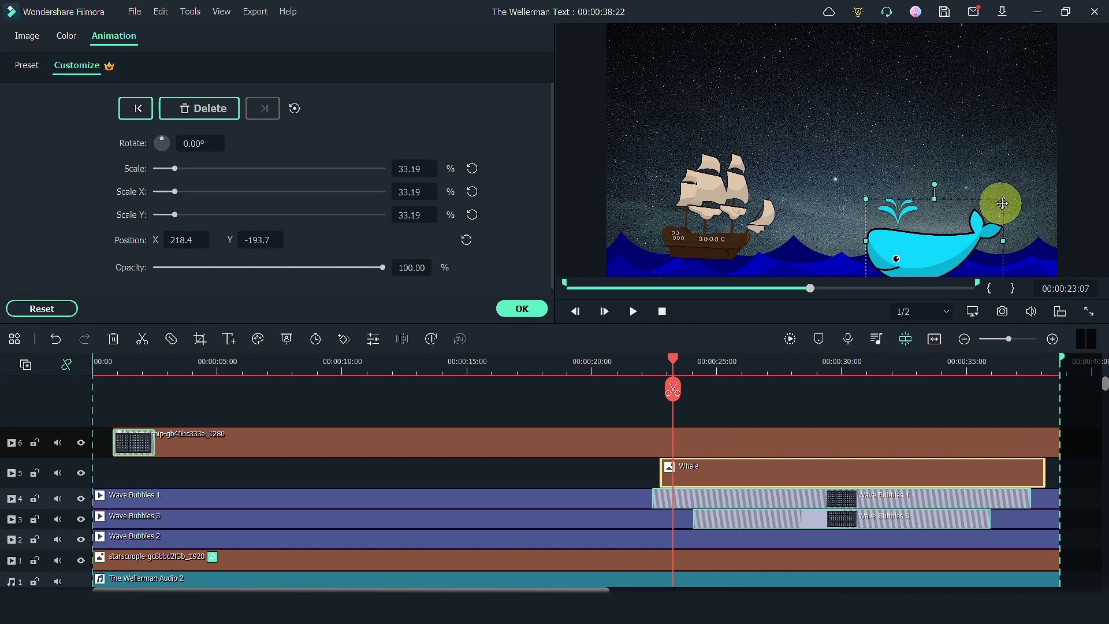
left_click_drag(1003, 188, 992, 205)
left_click_drag(924, 233, 941, 258)
left_click(215, 110)
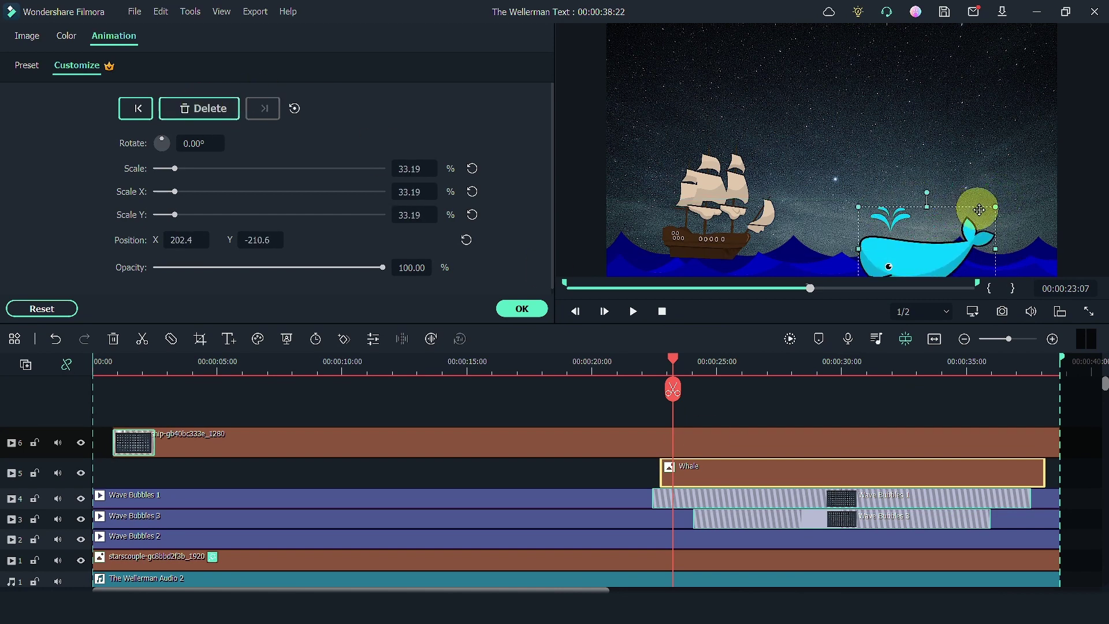
- Add a -4° tilted whale keyframe around 24 seconds and move Wave Bubbles 1 to a new top track
left_click(990, 205)
left_click_drag(675, 358, 691, 358)
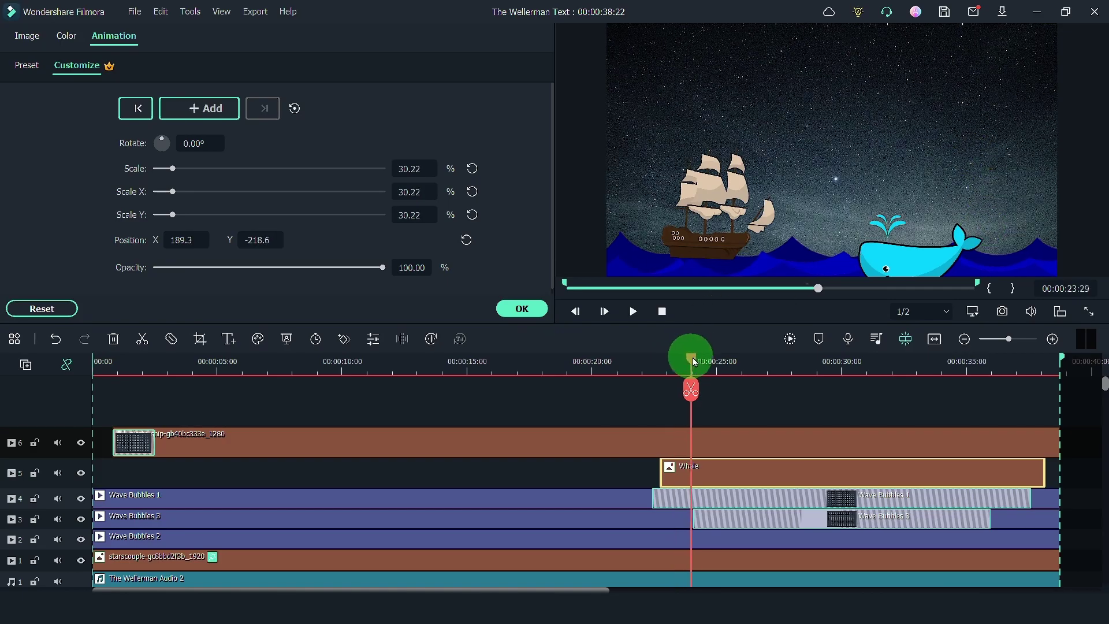
left_click(196, 109)
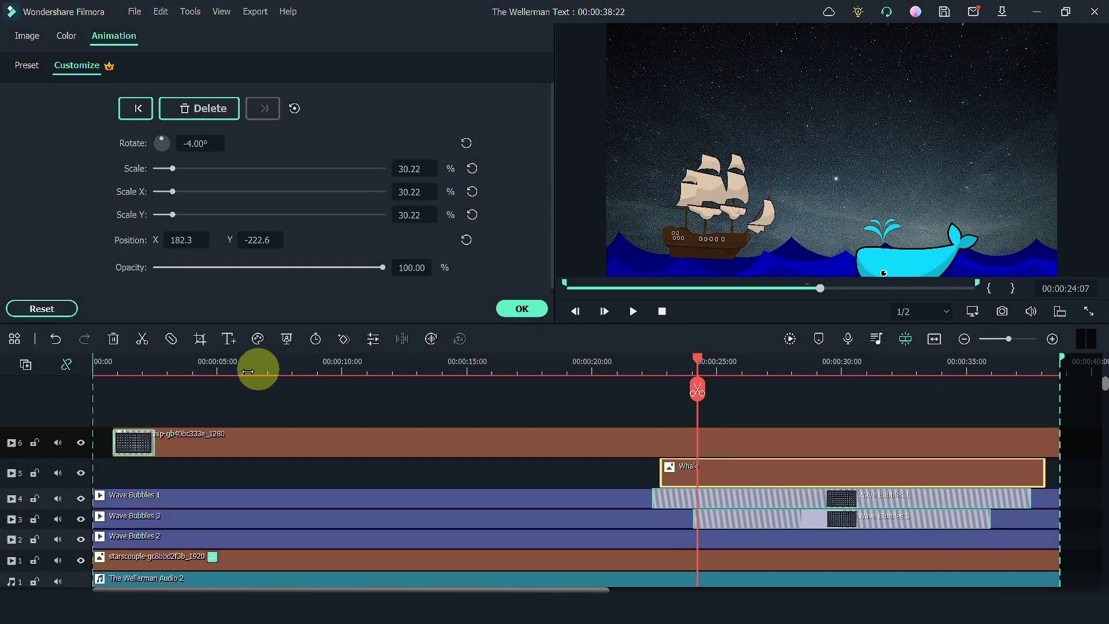
left_click_drag(195, 497, 78, 419)
- Play from about 3 seconds and again near 24 seconds to check the waves overlap the ship and whale
left_click(178, 361)
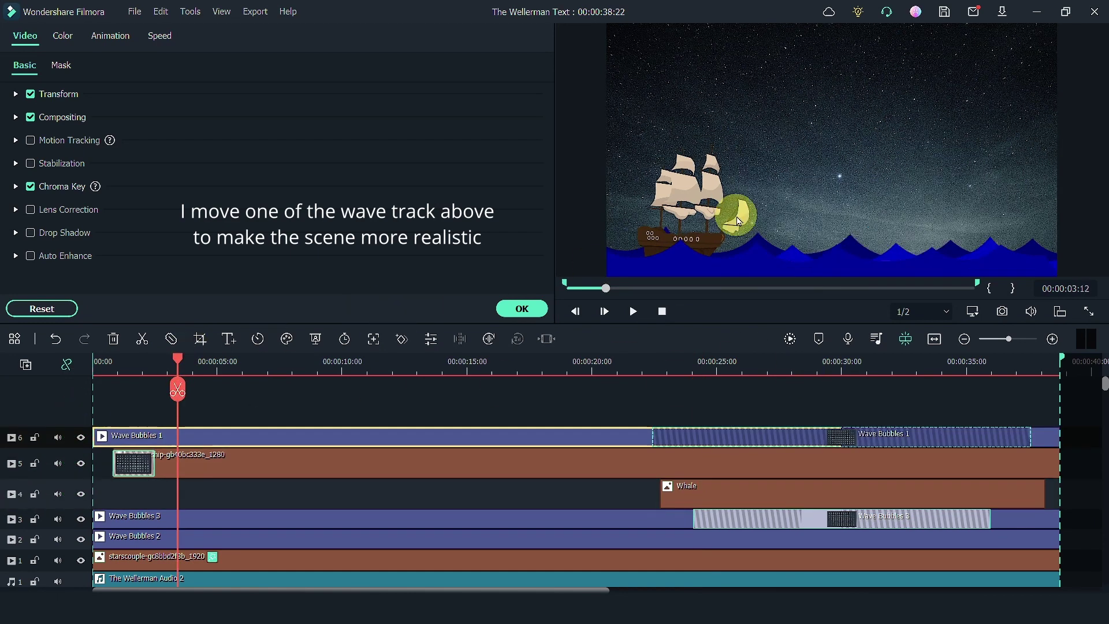
key("space")
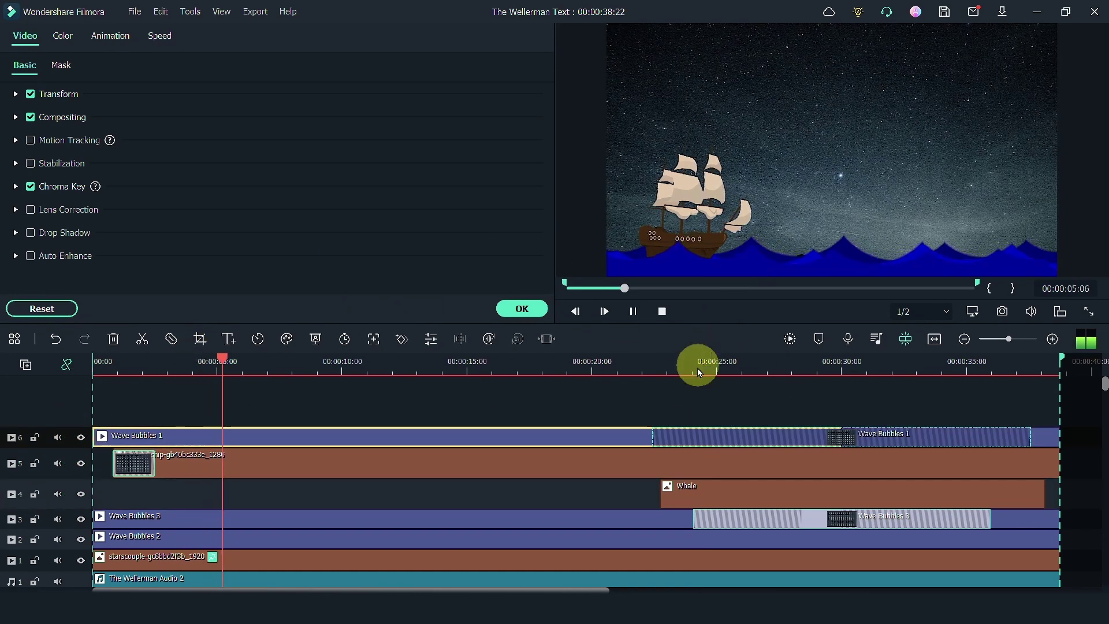
left_click(670, 366)
left_click_drag(670, 402, 774, 372)
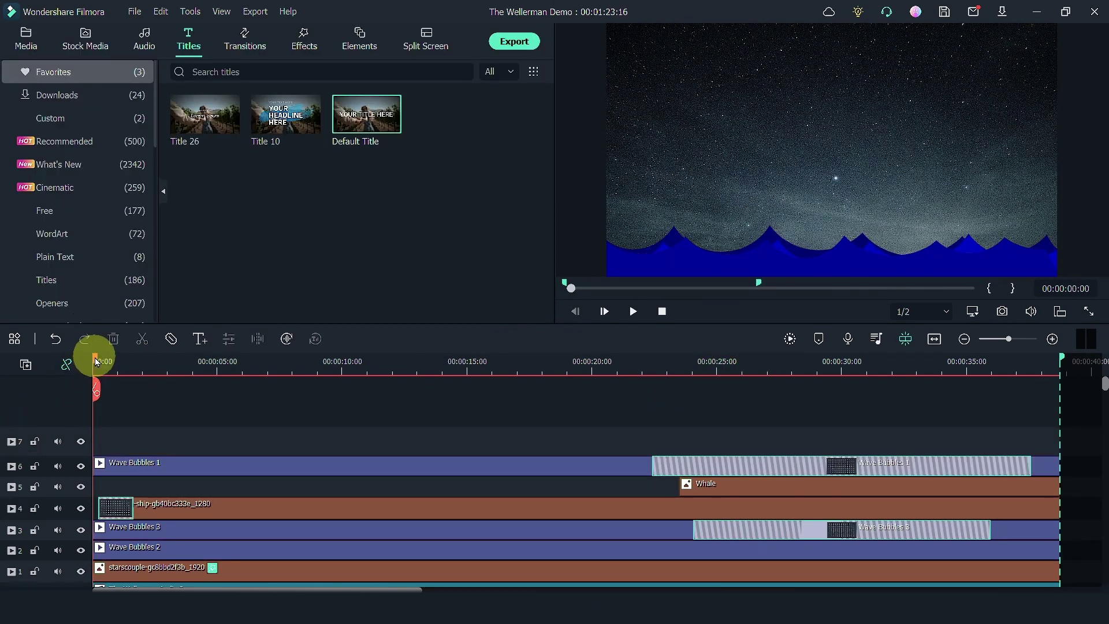
- Add a Default Title at the start of the timeline on a new top track 7
left_click(97, 362)
left_click_drag(101, 358, 98, 362)
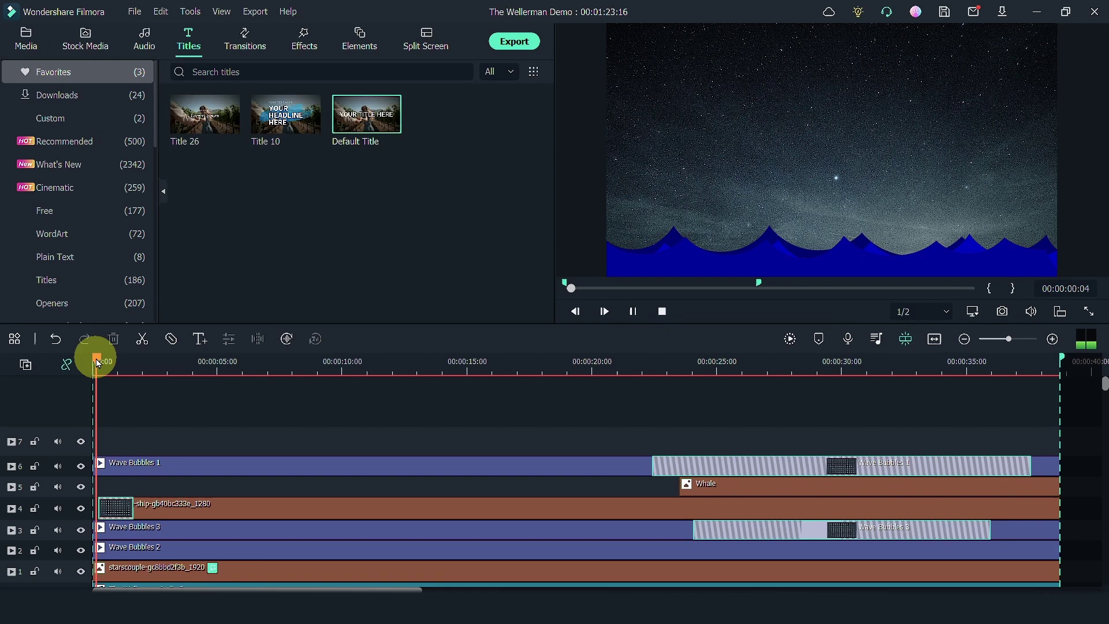
left_click_drag(96, 359, 102, 363)
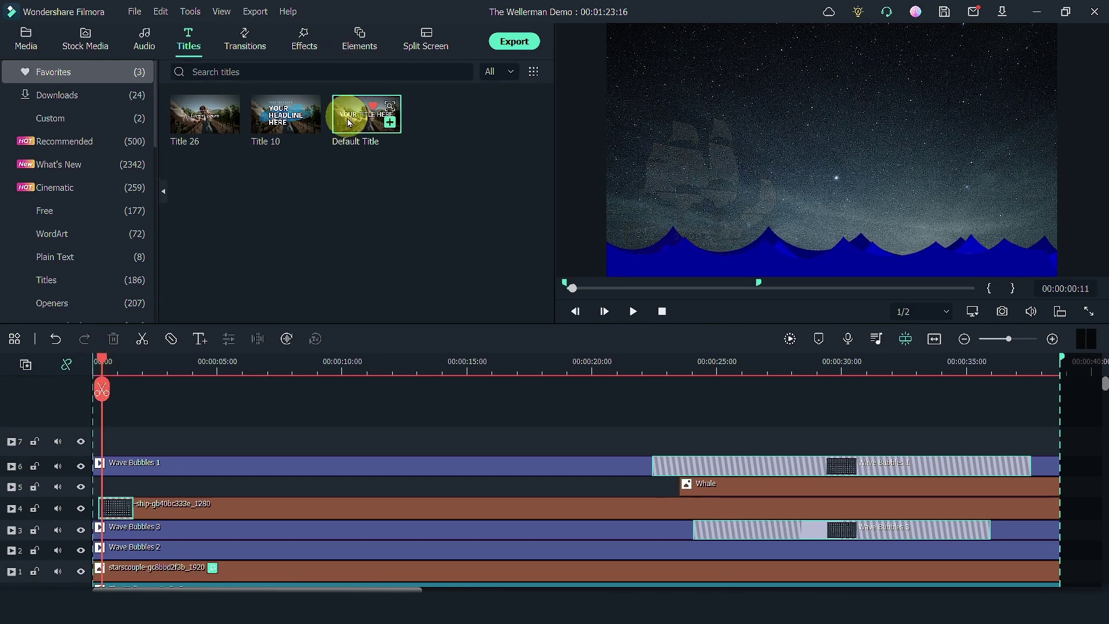
left_click_drag(354, 121, 109, 450)
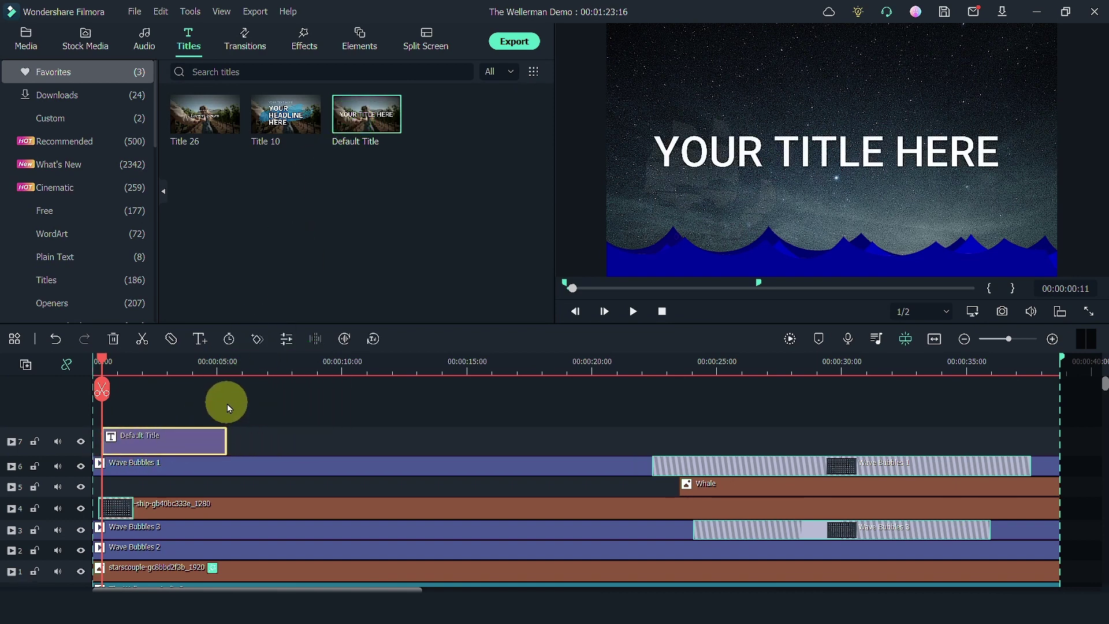
key("space")
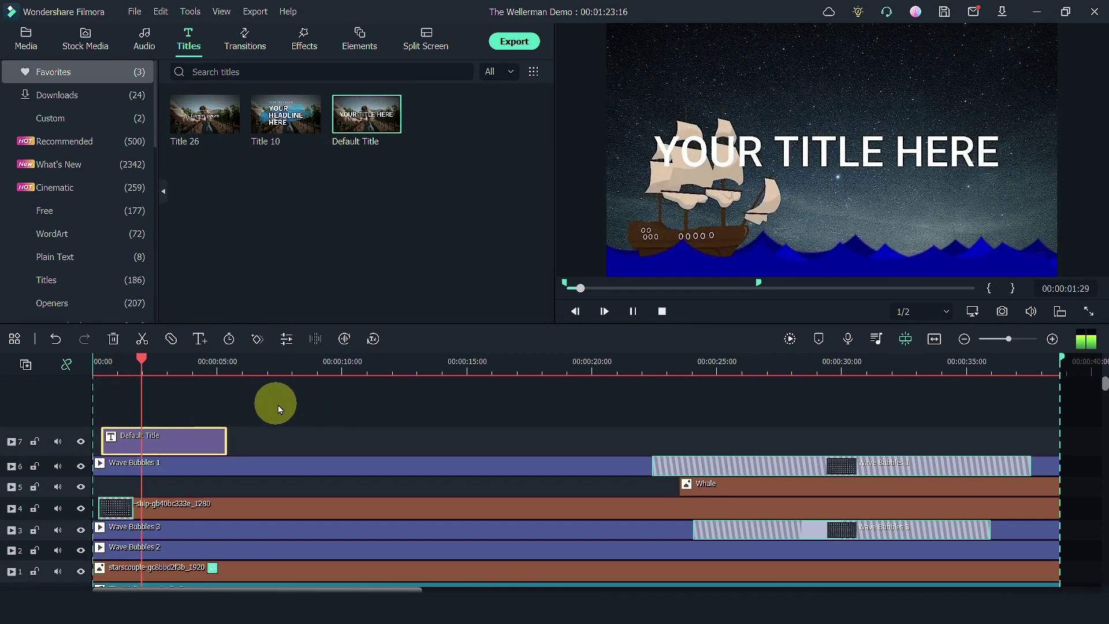
key("space")
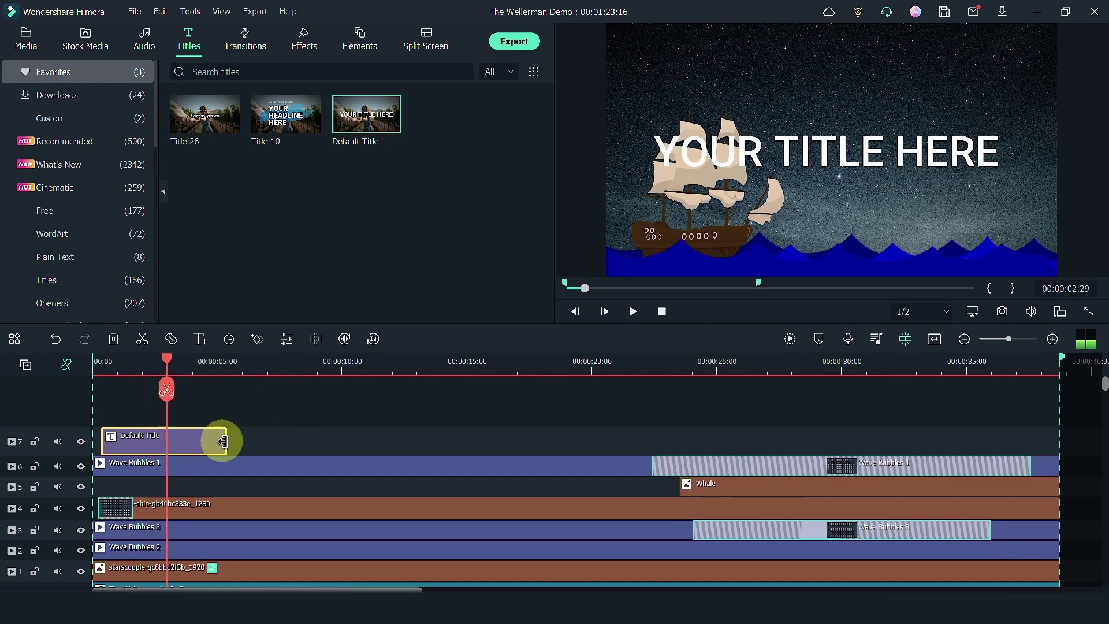
- Trim the title to end at 00:00:03:05 and select the first lyric line in Notepad
left_click_drag(224, 440, 168, 445)
left_click(137, 449)
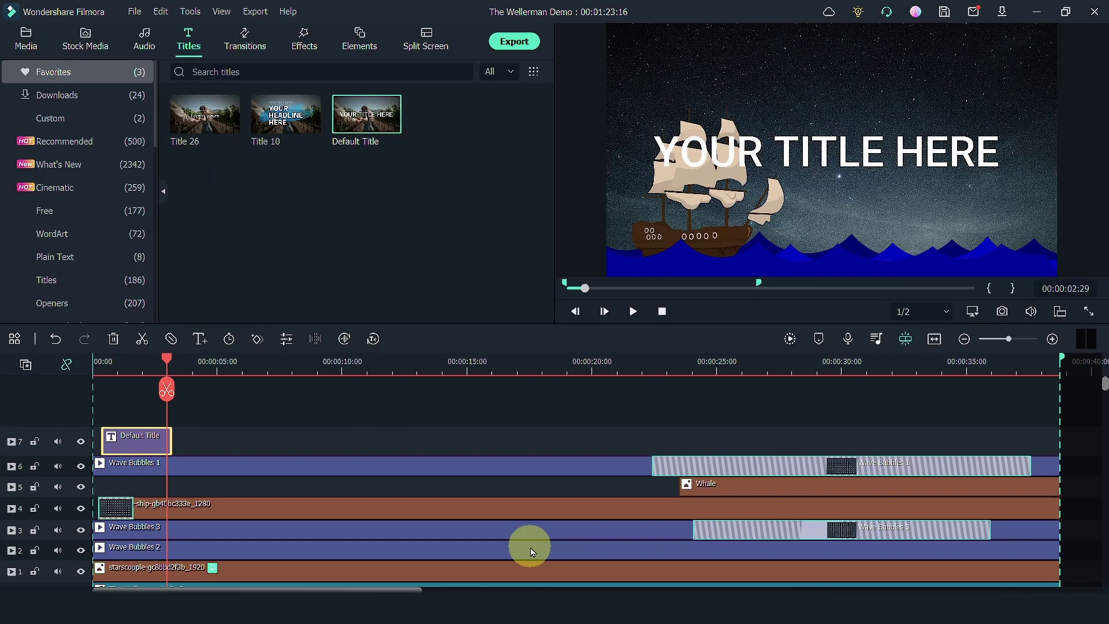
key("alt+Tab")
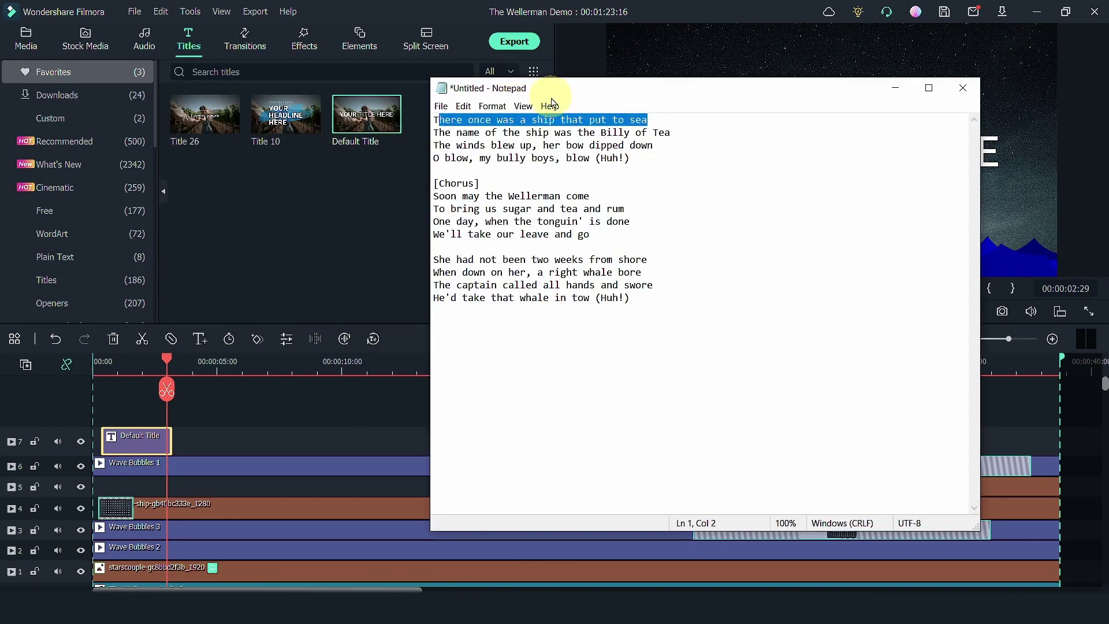
left_click_drag(651, 119, 434, 120)
key("ctrl+c")
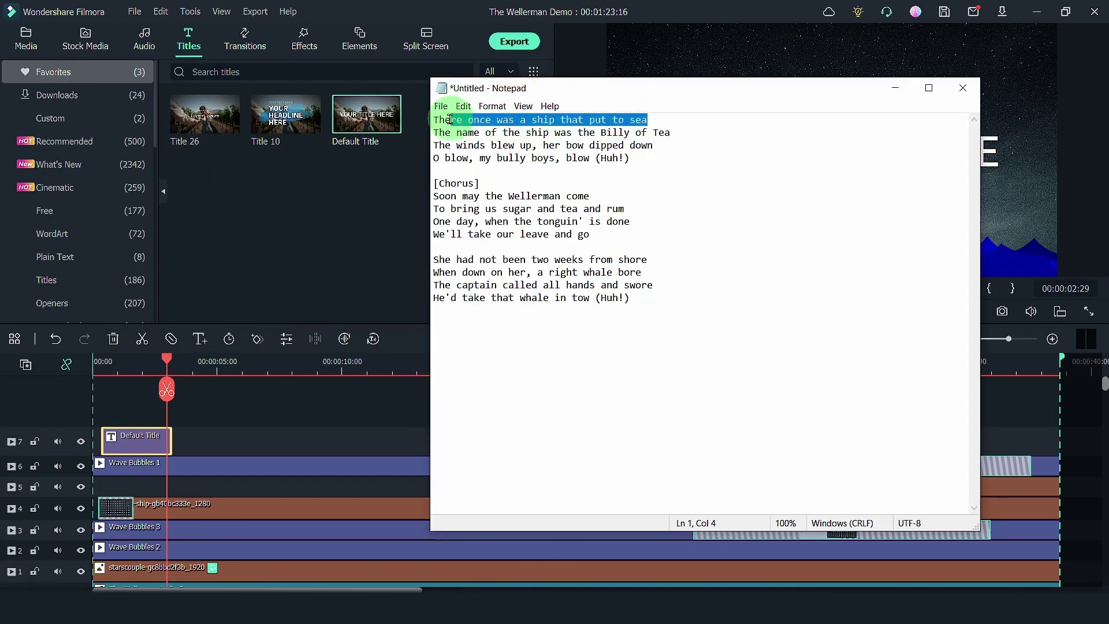
- Replace the title's placeholder text with the pasted lyric 'There once was a ship that put to sea'
left_click(126, 365)
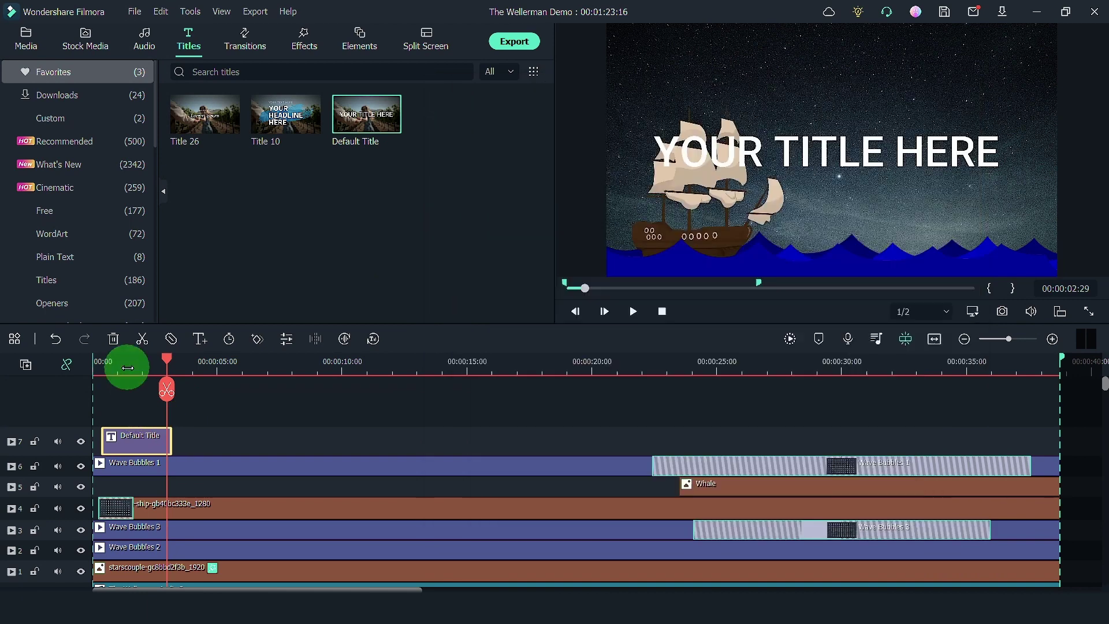
double_click(138, 436)
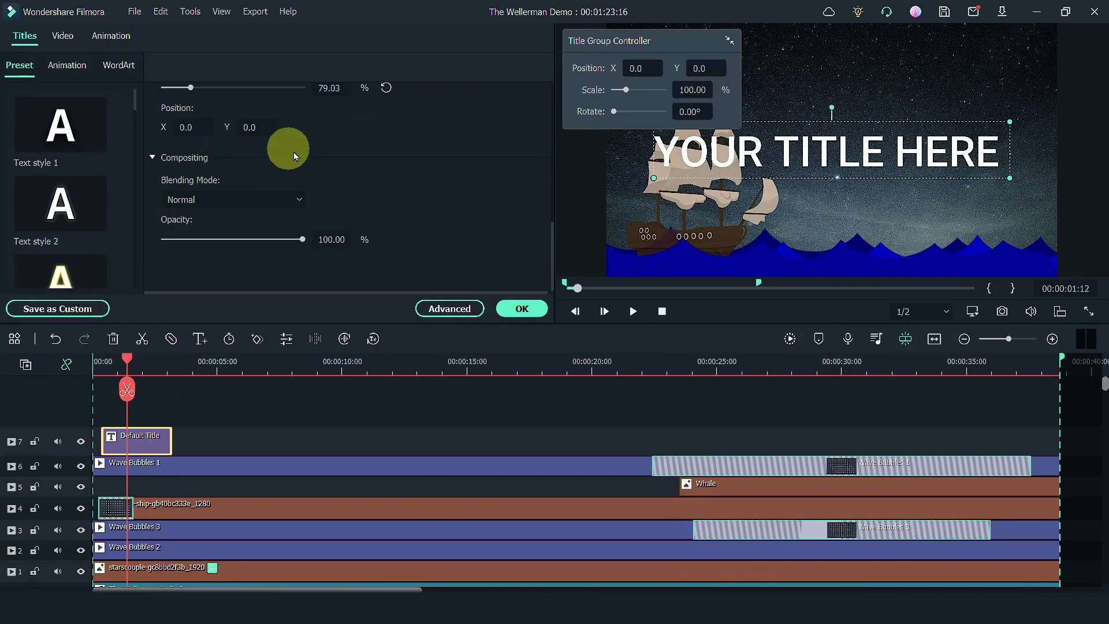
scroll(293, 151, "up", 5)
left_click_drag(254, 140, 157, 145)
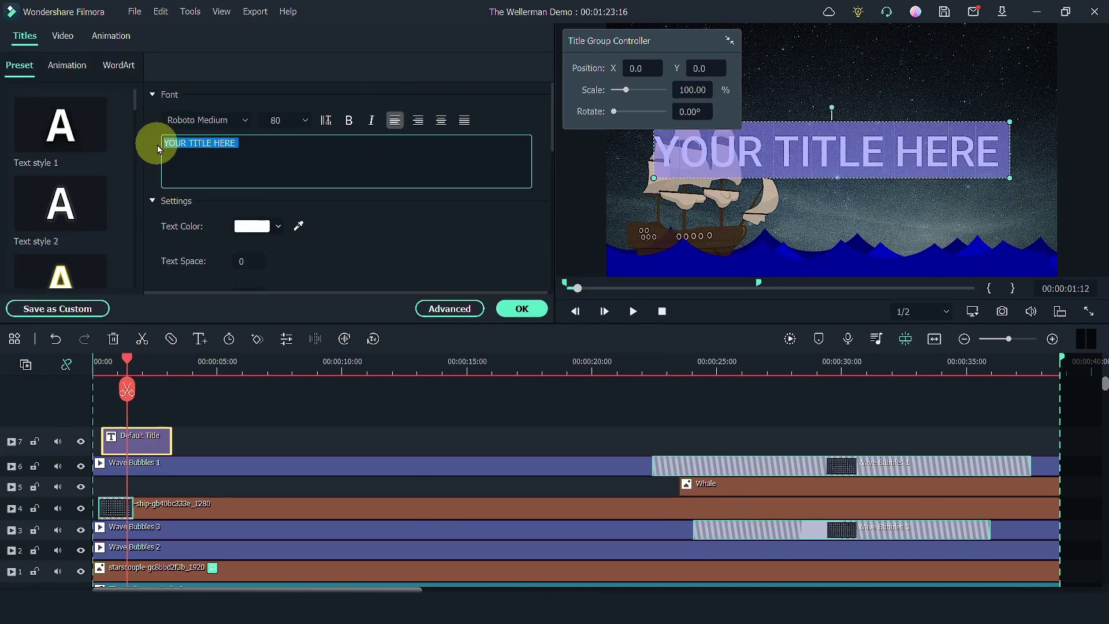
key("ctrl+v")
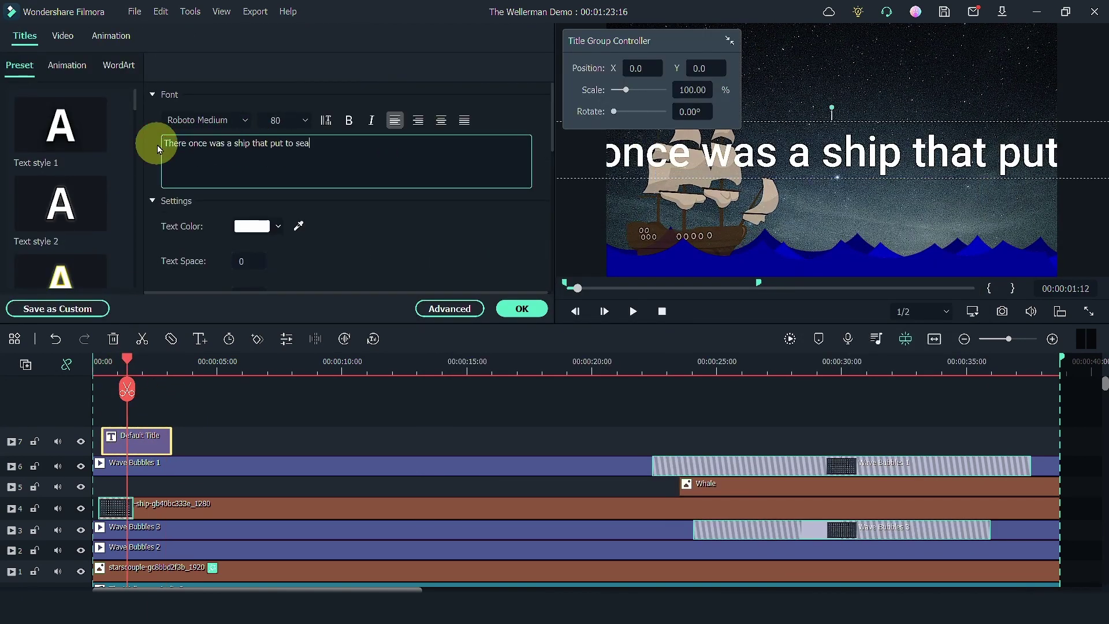
- Set the title font to Times New Roman at size 36
left_click(245, 120)
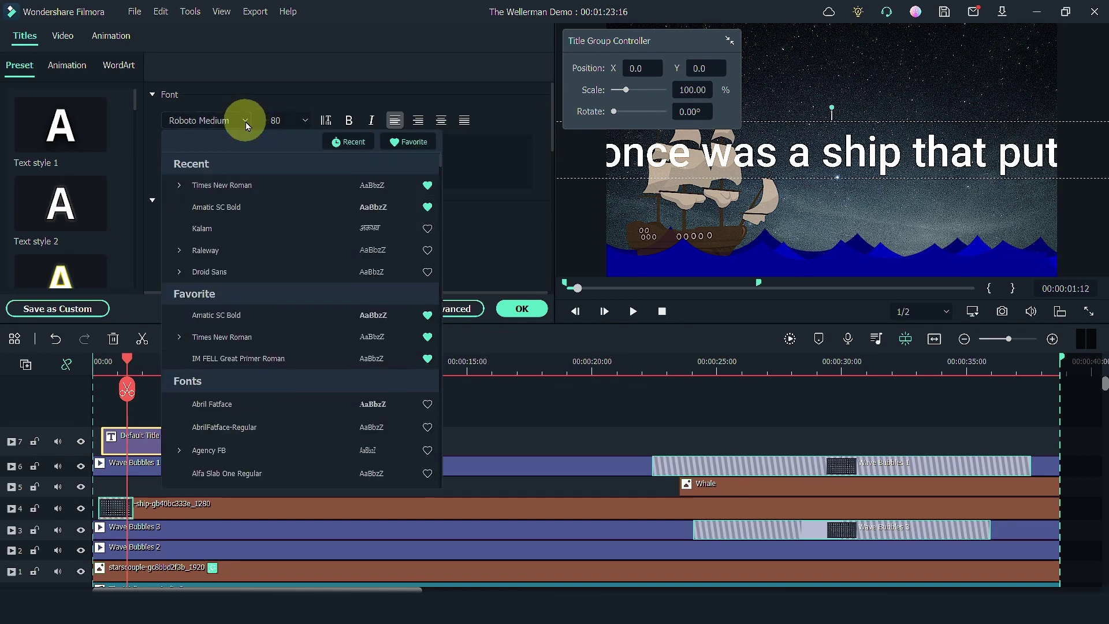
left_click(226, 182)
left_click(302, 120)
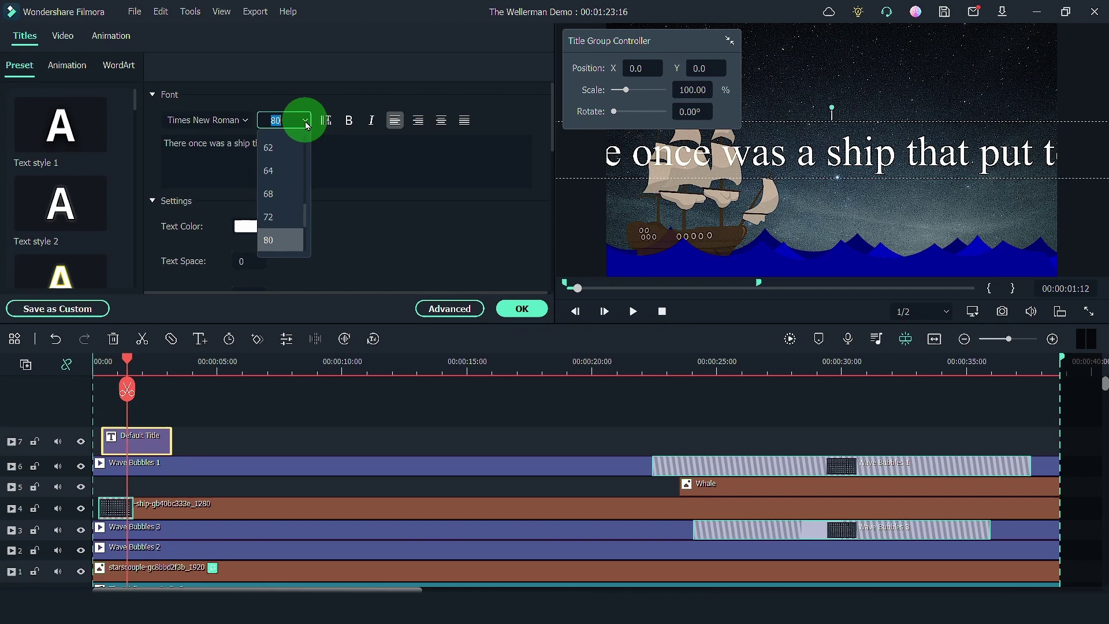
left_click_drag(305, 226, 299, 185)
left_click(289, 170)
- Break the lyric after 'ship' into two centred lines and move it to the upper right
left_click(302, 142)
key("Return")
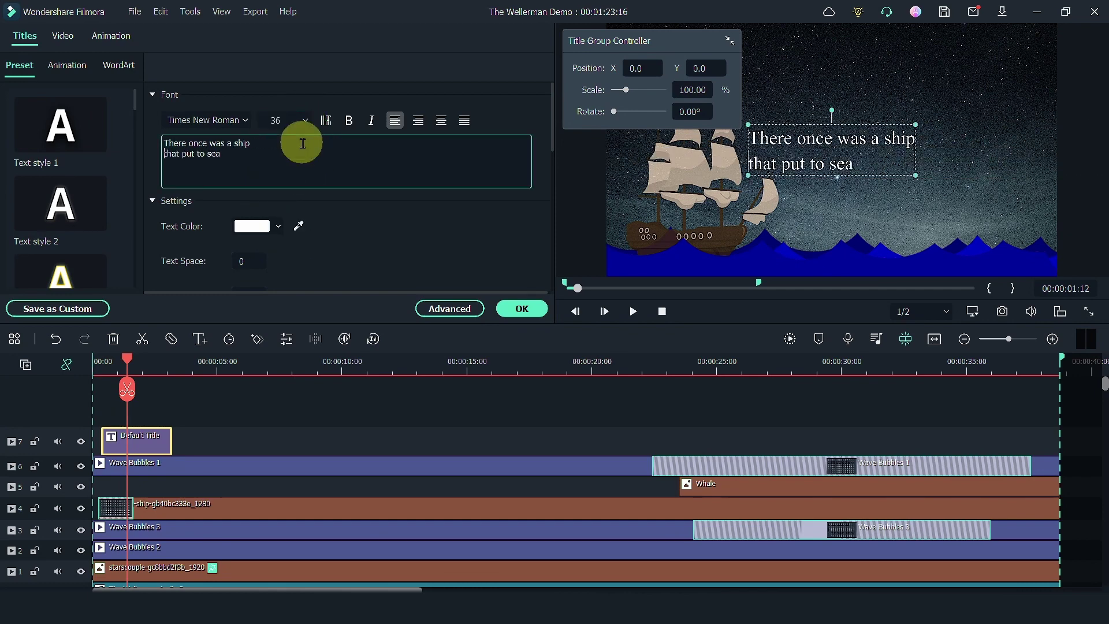
left_click(441, 123)
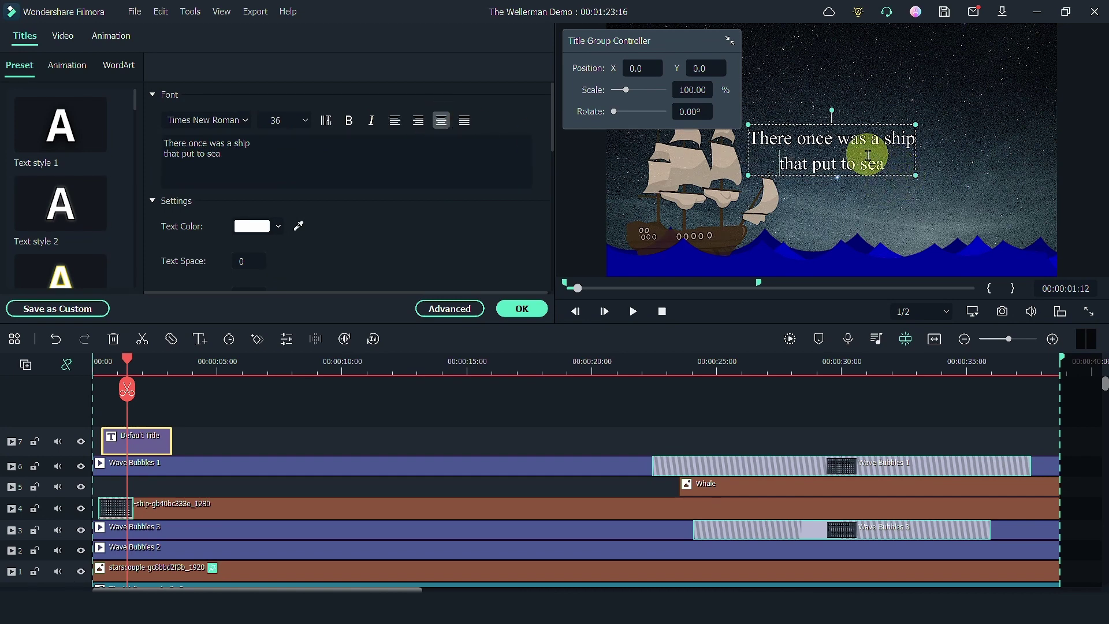
left_click_drag(844, 176, 908, 147)
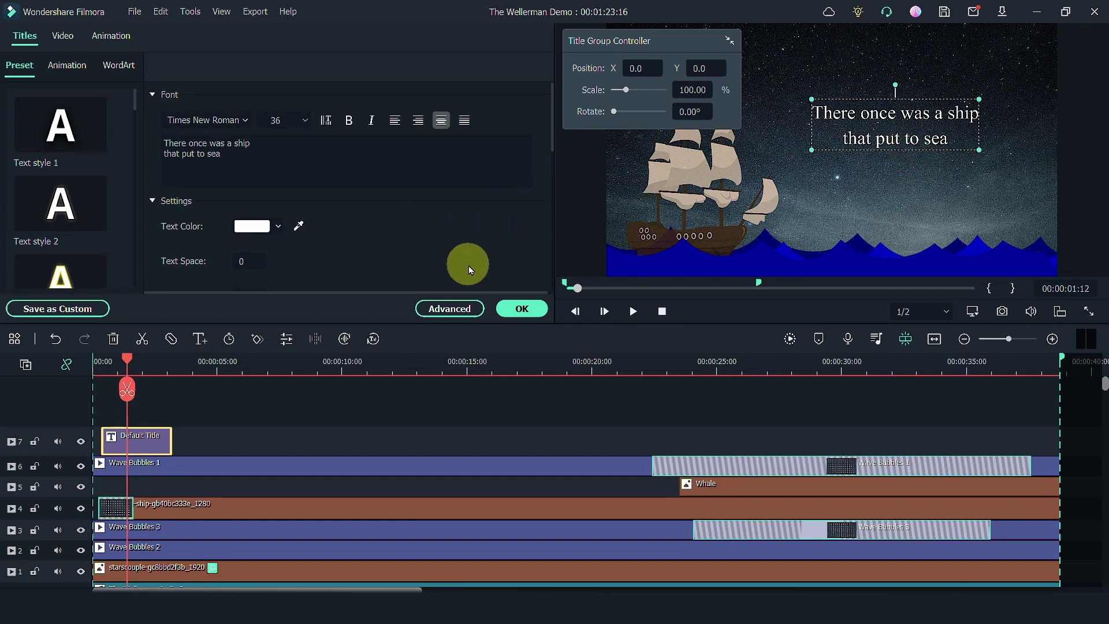
- Turn on a grey shadow for the lyric title in Advanced Text Edit
left_click(460, 309)
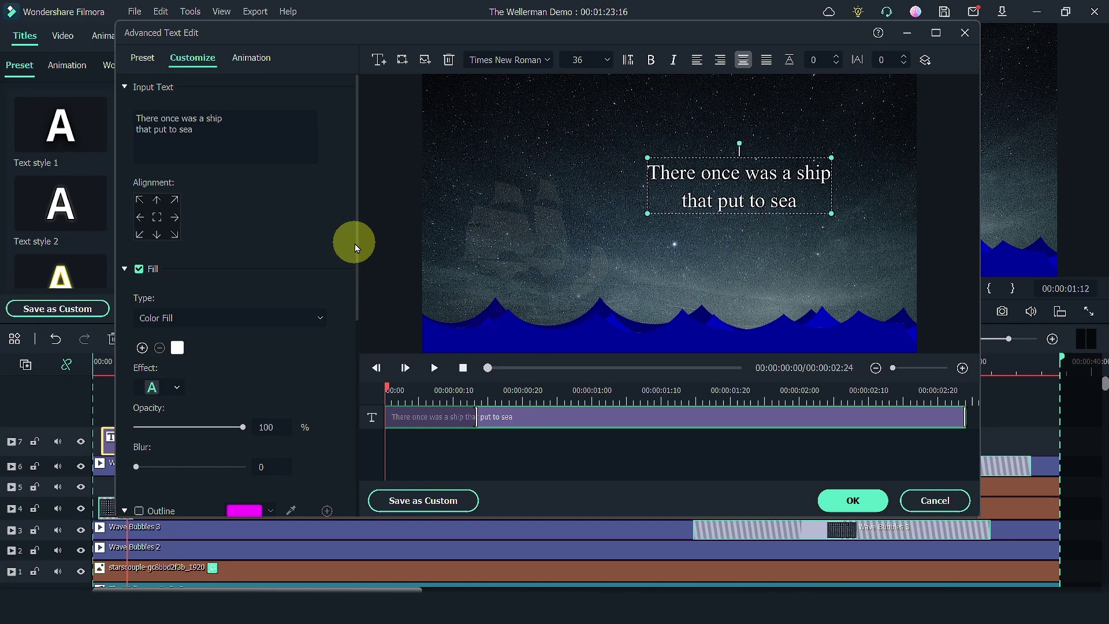
left_click_drag(356, 241, 330, 443)
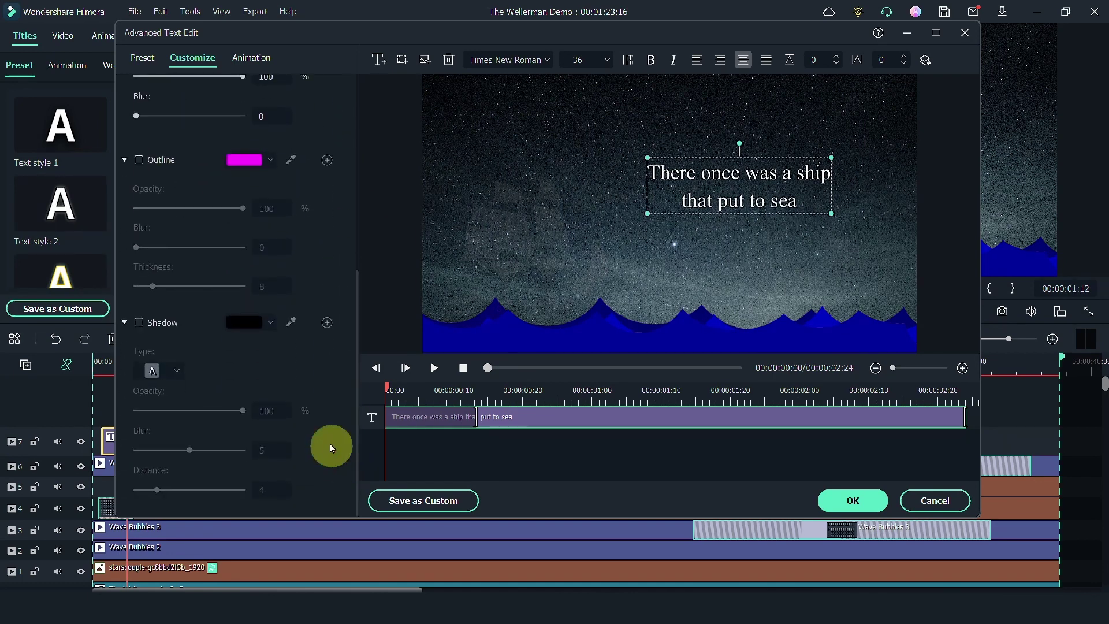
left_click(142, 324)
left_click(264, 324)
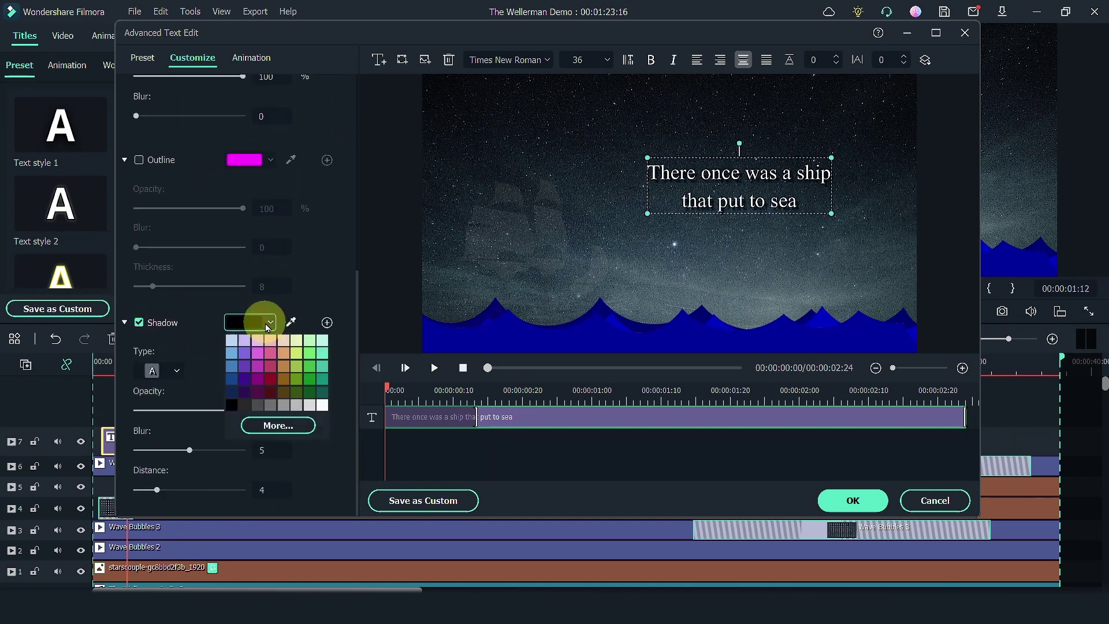
left_click(269, 404)
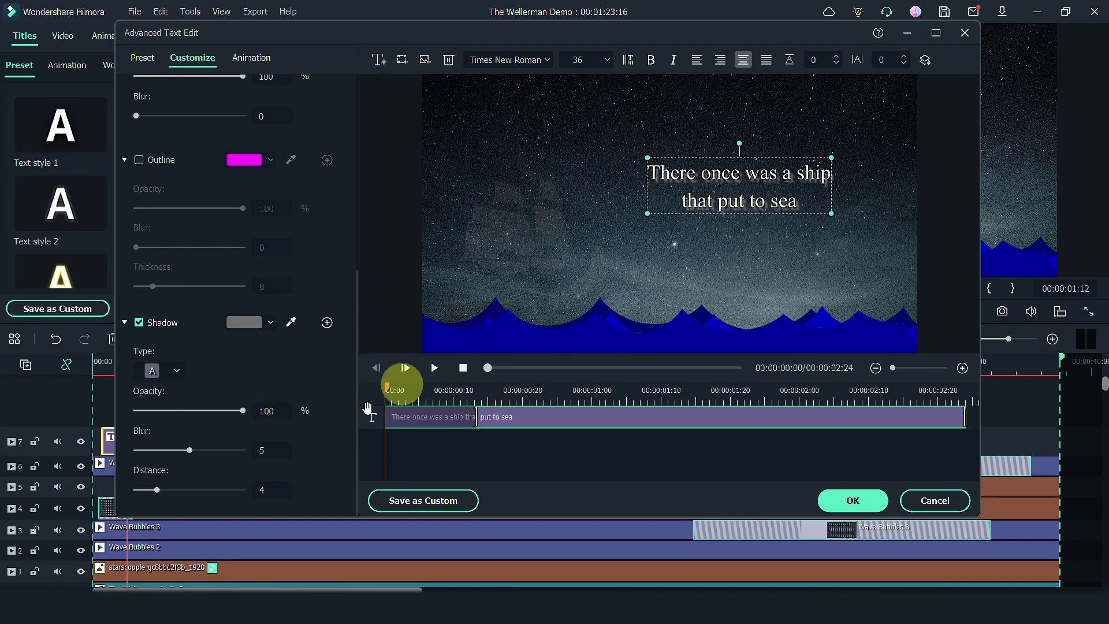
- Set the shadow blur and distance to 3 and settle on a lighter grey shade
left_click_drag(192, 449, 178, 453)
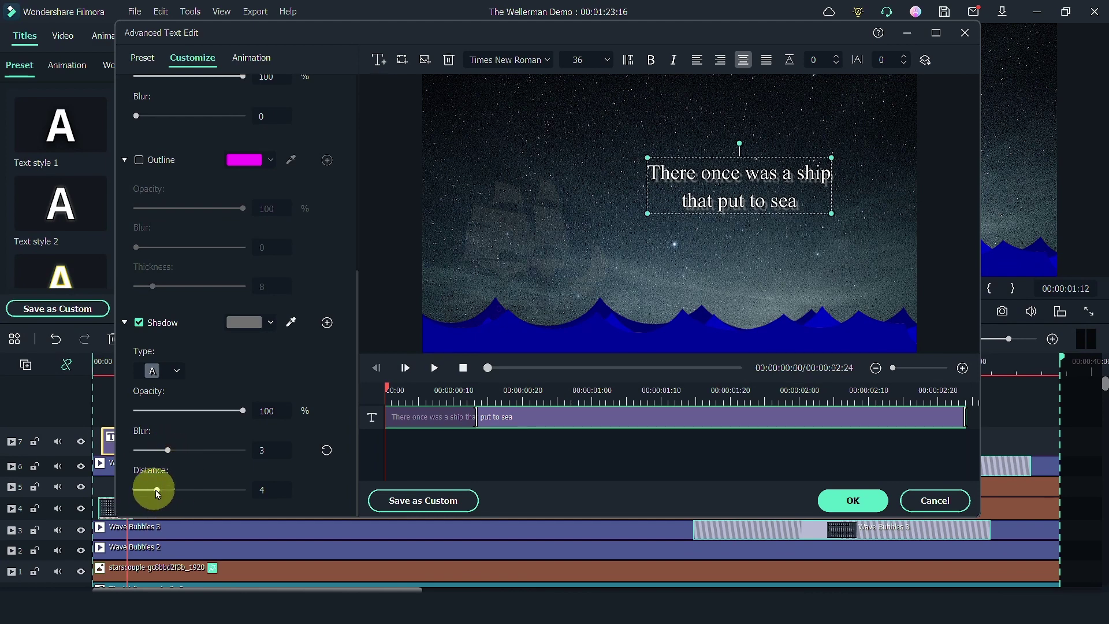
left_click_drag(158, 491, 155, 492)
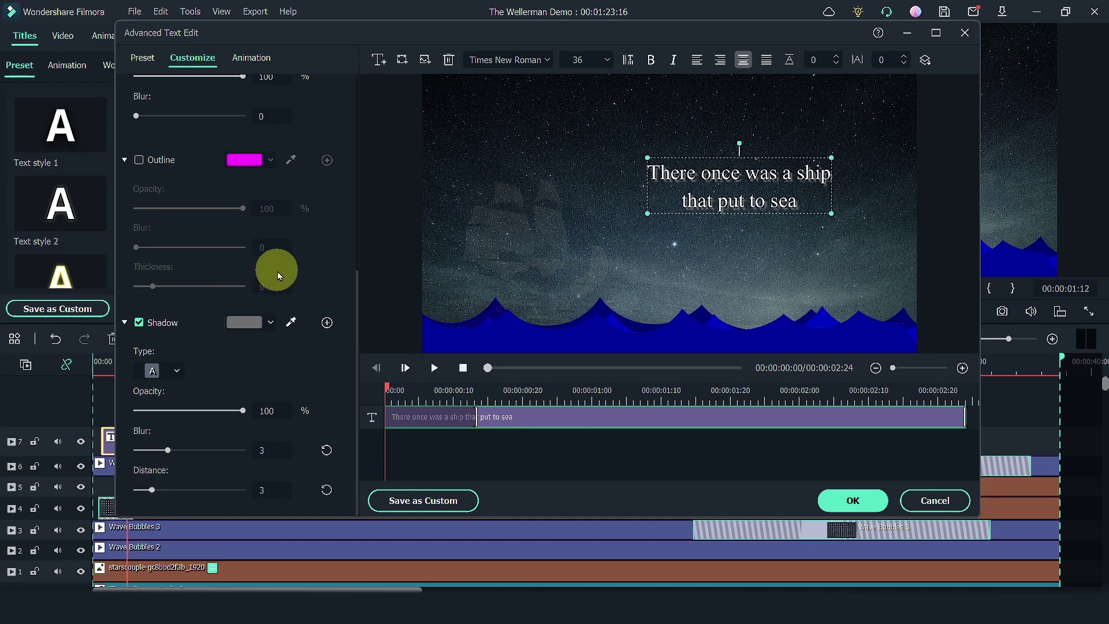
left_click(241, 326)
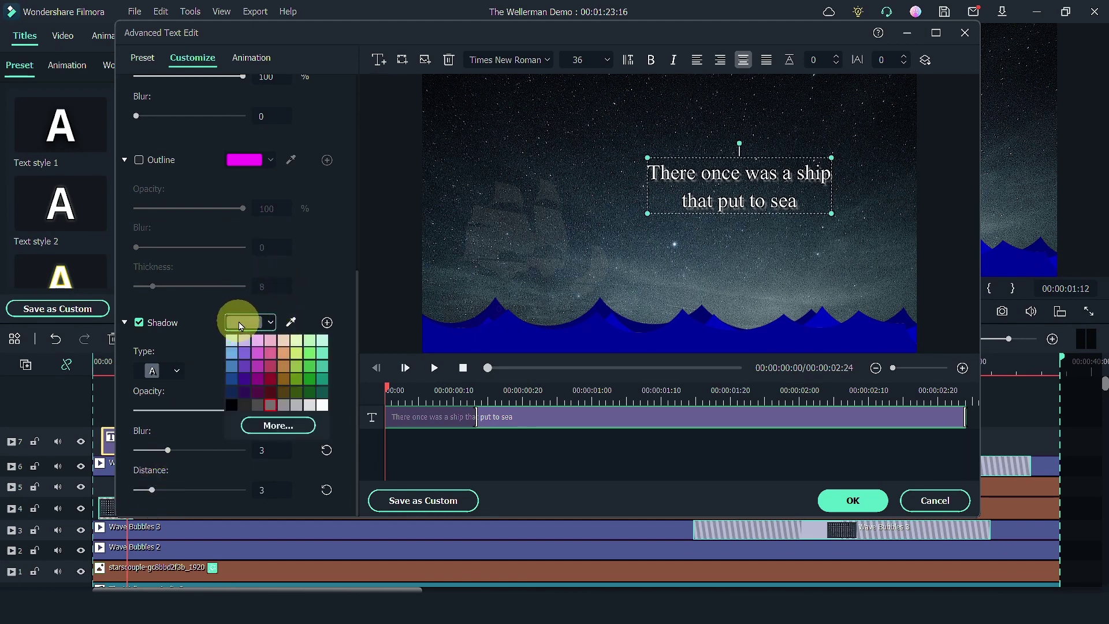
left_click(258, 405)
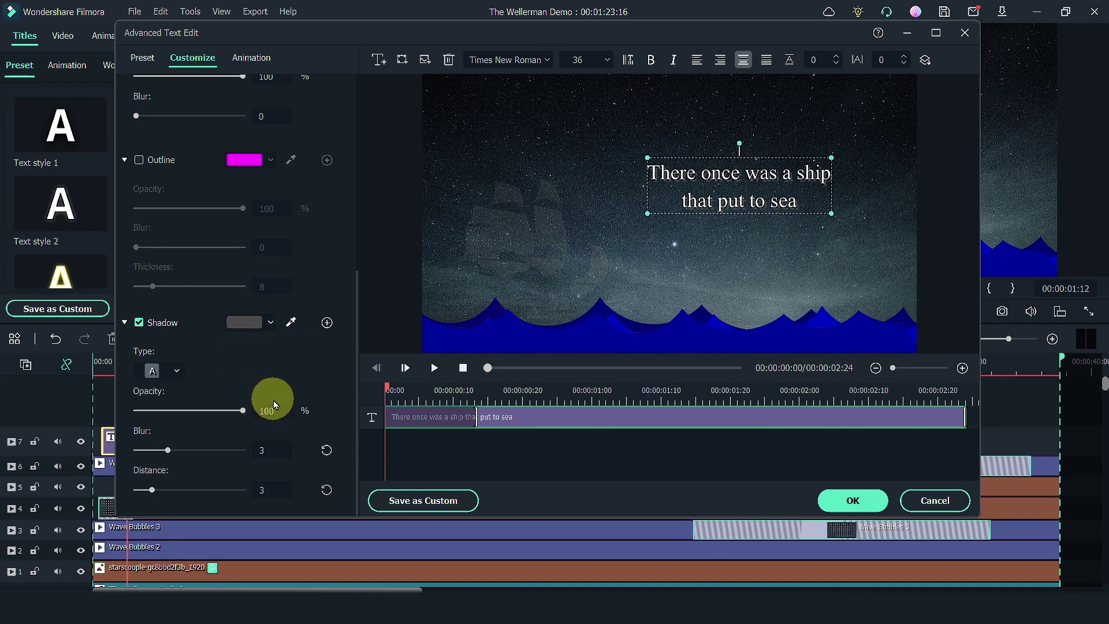
left_click(250, 321)
left_click(272, 404)
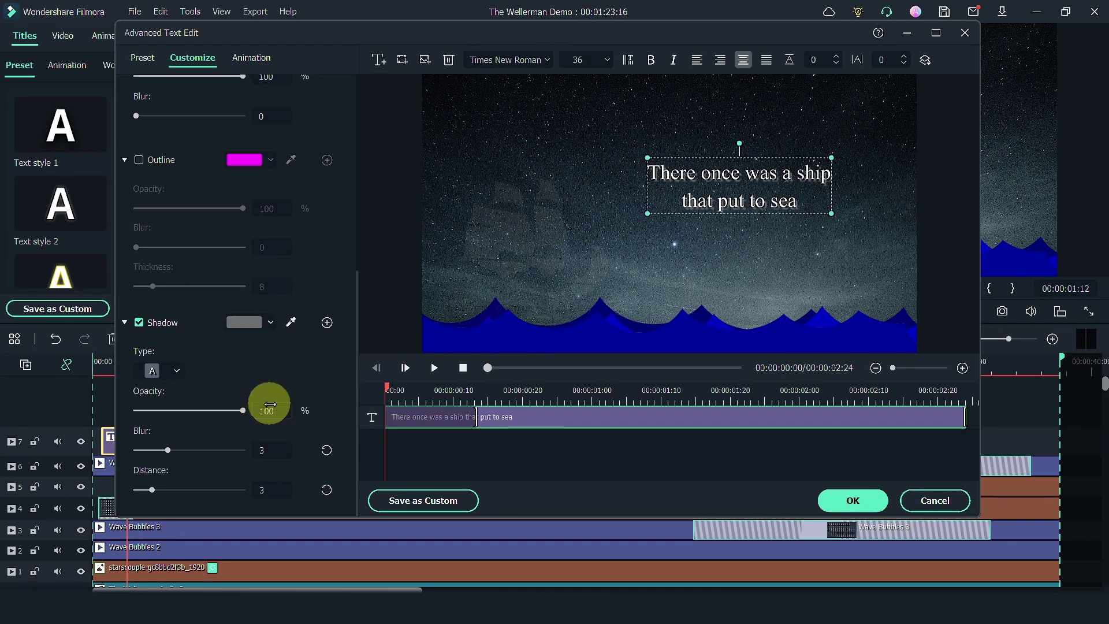
- Apply the Evaporate animation to the lyric title, lengthen its timing, preview it, and close the editor
scroll(186, 425, "up", 6)
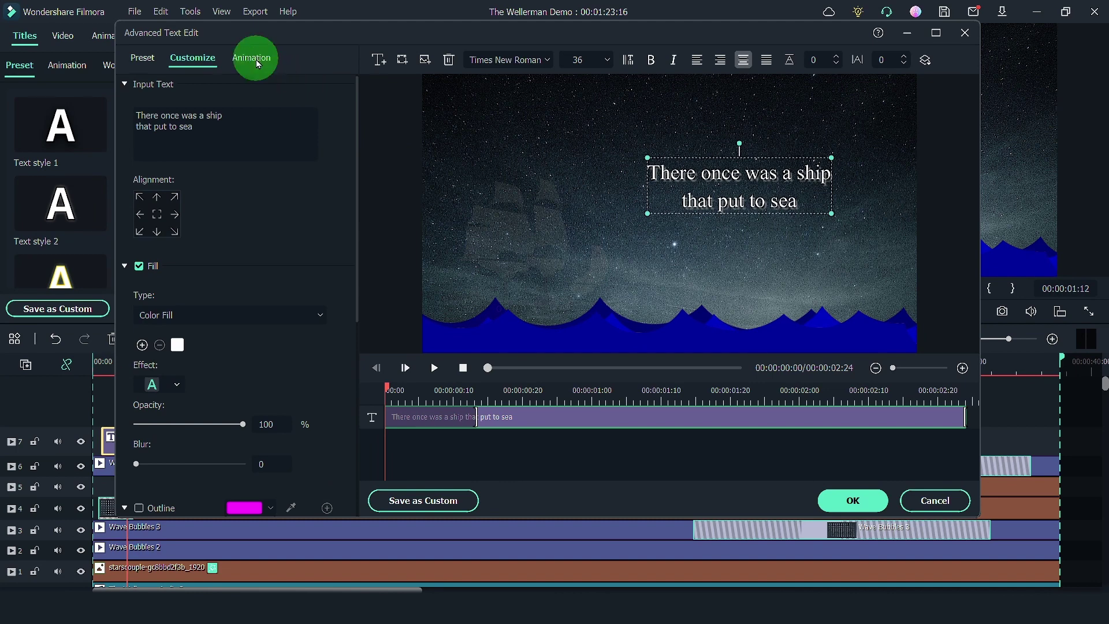
left_click(255, 58)
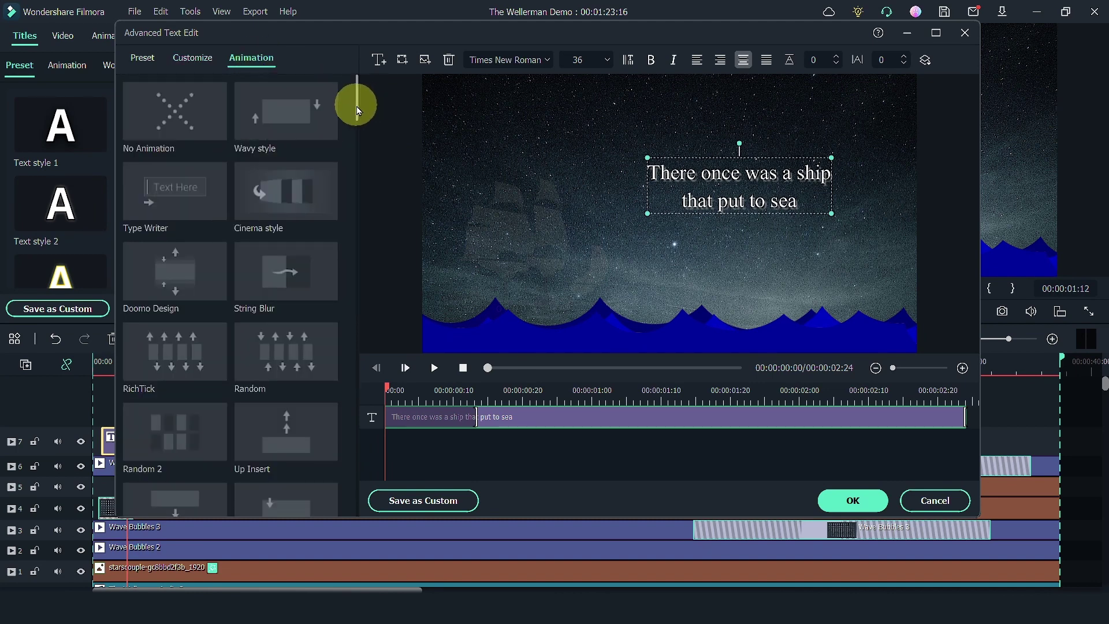
mouse_move(355, 106)
left_mouse_down()
mouse_move(359, 206)
mouse_move(349, 205)
left_mouse_up()
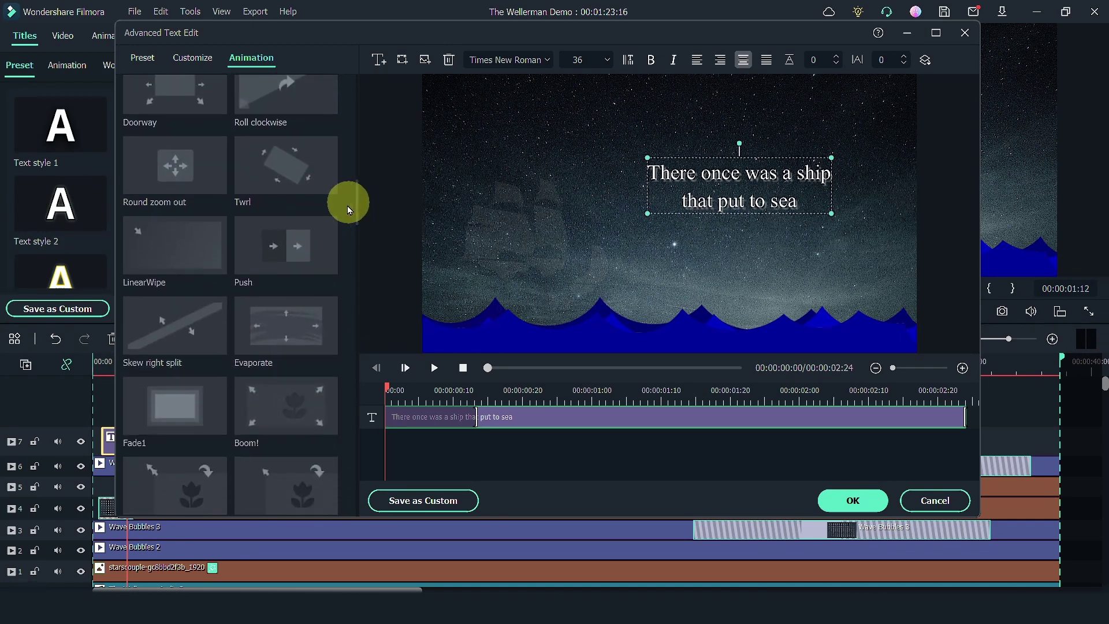
left_click(279, 338)
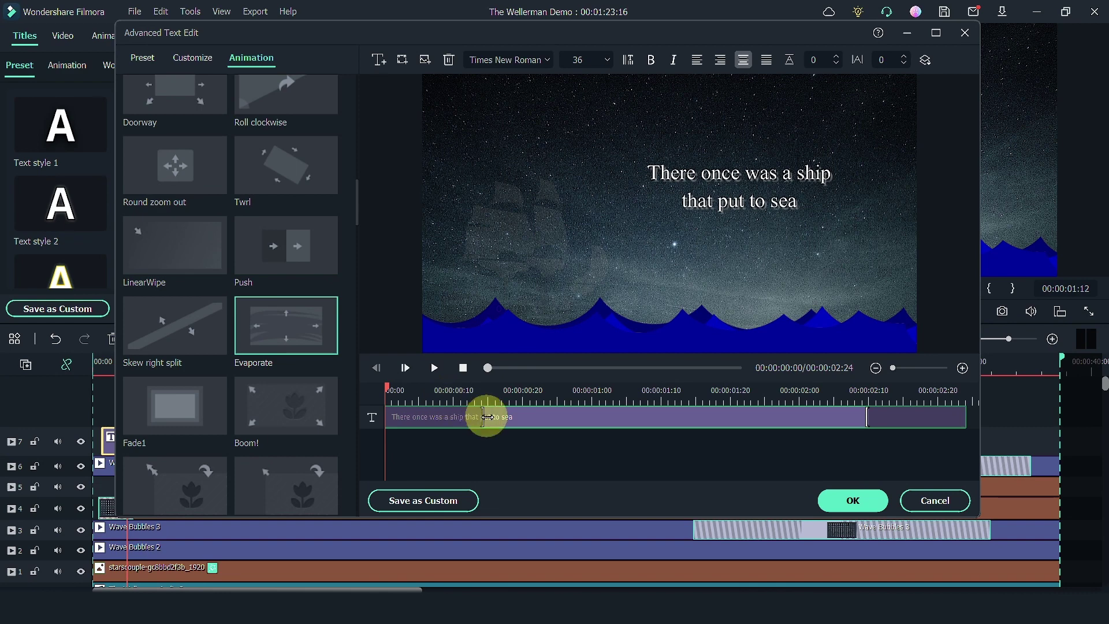
left_click(434, 368)
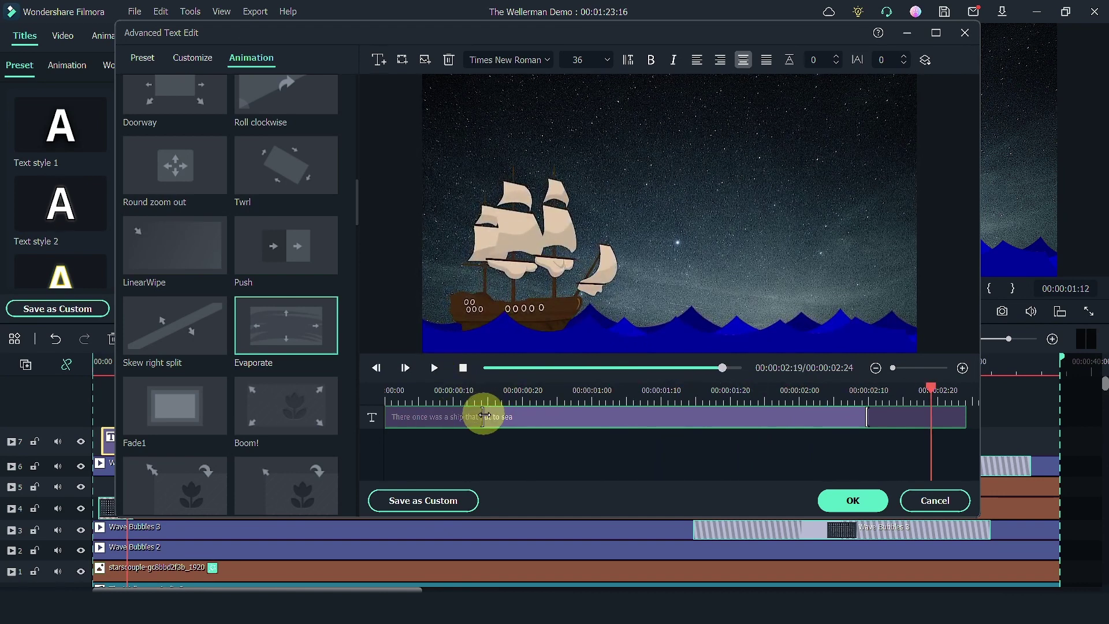
left_click_drag(484, 414, 537, 416)
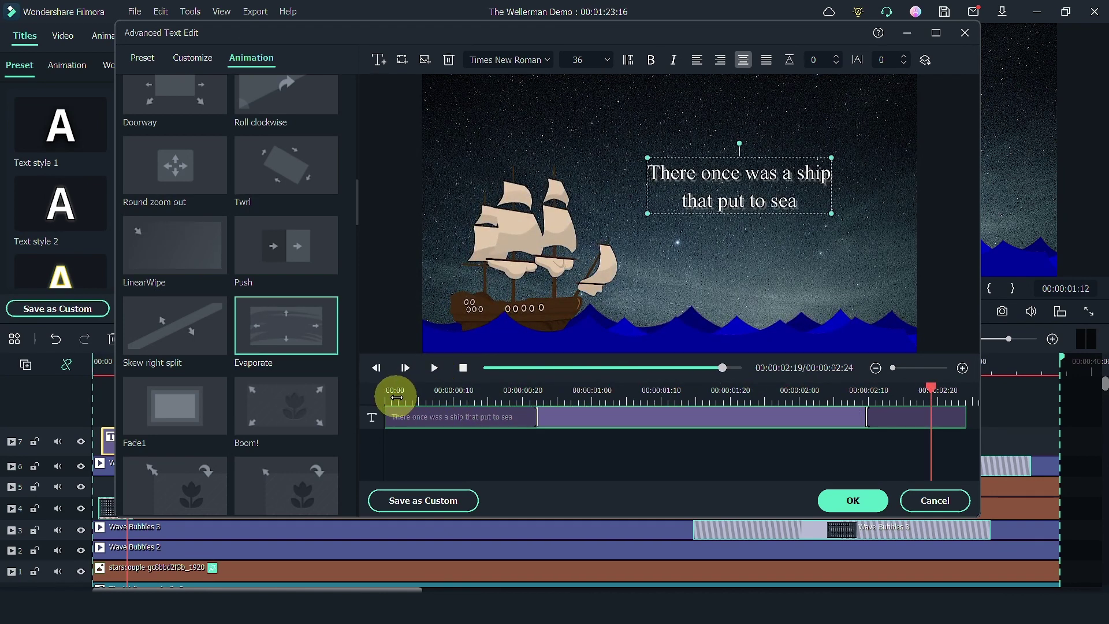
left_click(398, 395)
key("Return")
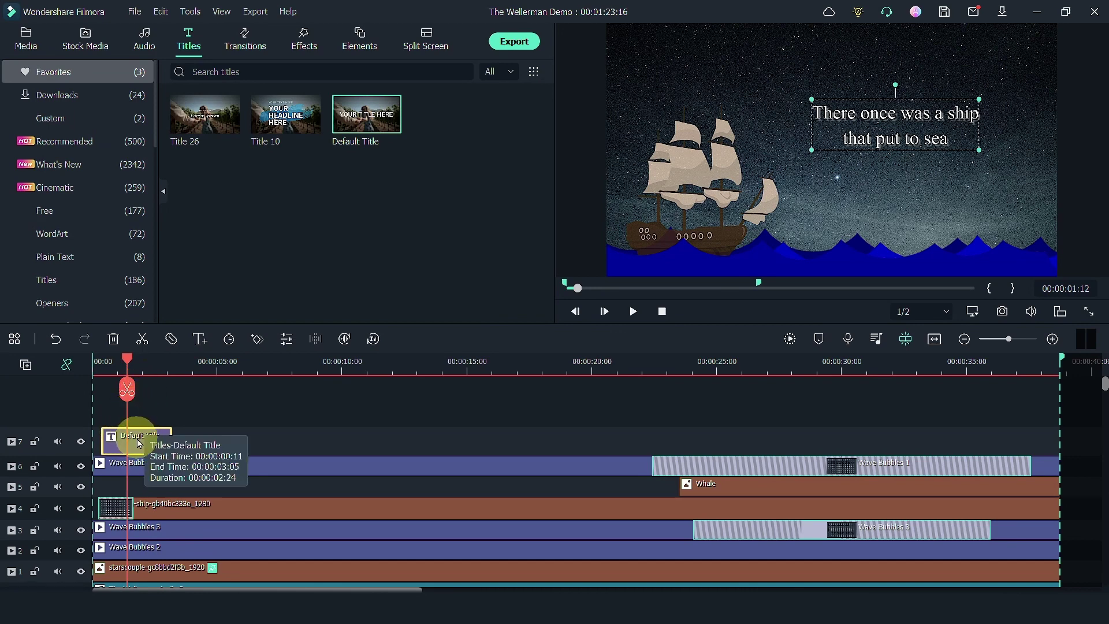
- Paste a copy of the title at about 5 seconds and play back both titles
left_click(176, 368)
key("ctrl+v")
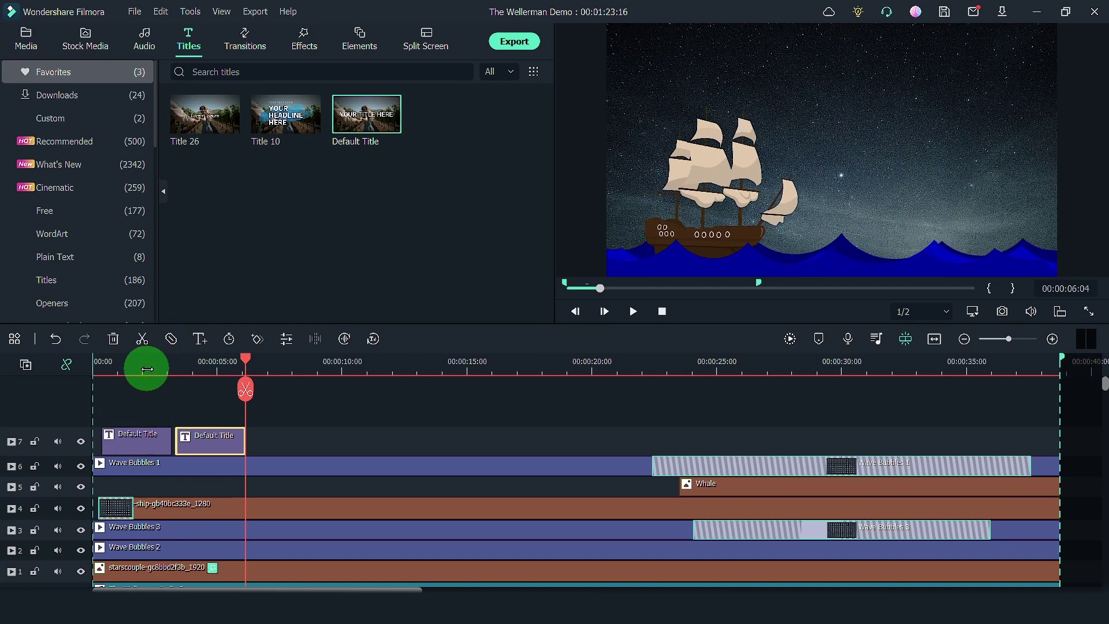
left_click(146, 369)
key("space")
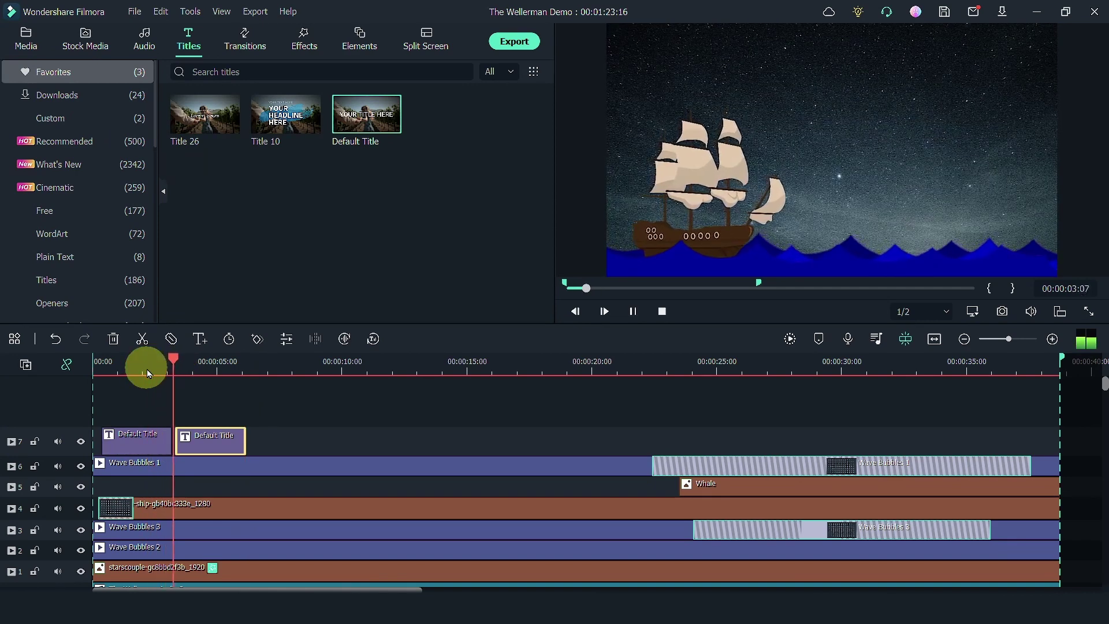
key("space")
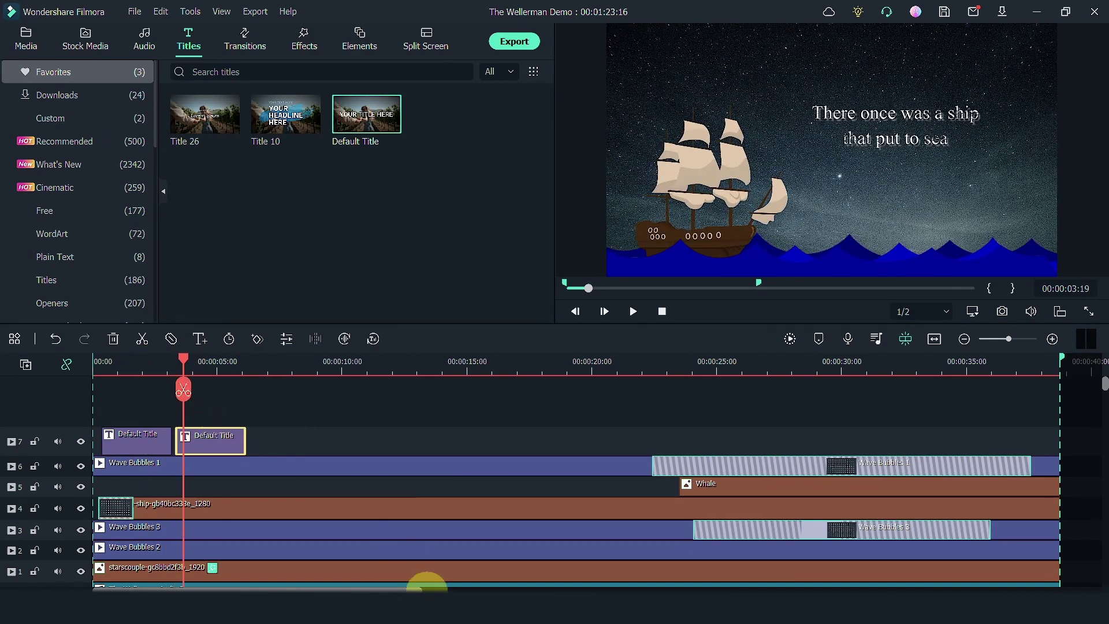
- Change the second title's text to 'Billy-o-Tea' and open its advanced text settings
double_click(210, 440)
left_click_drag(268, 138, 173, 129)
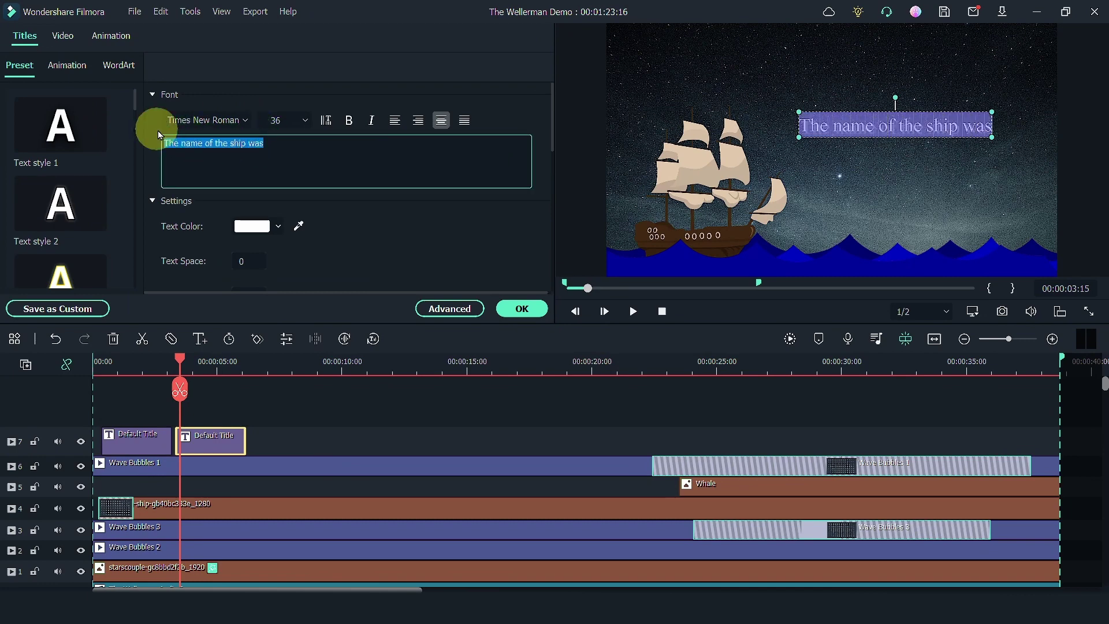
type("Billy of Tea")
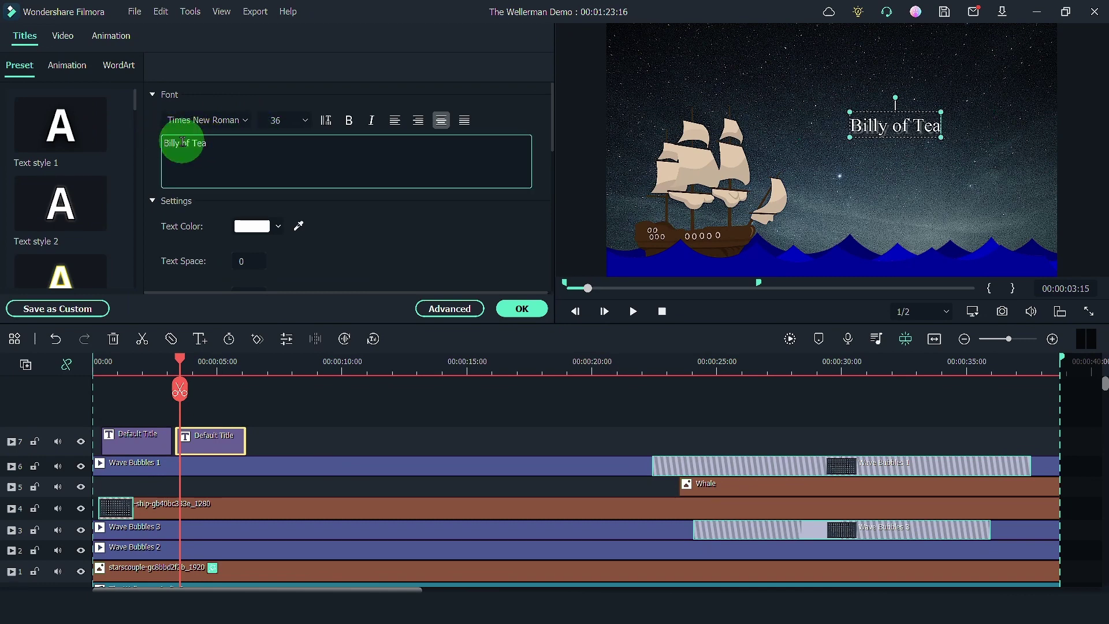
left_click(182, 142)
key("BackSpace")
type("-o-")
key("Delete")
key("Delete")
key("Delete")
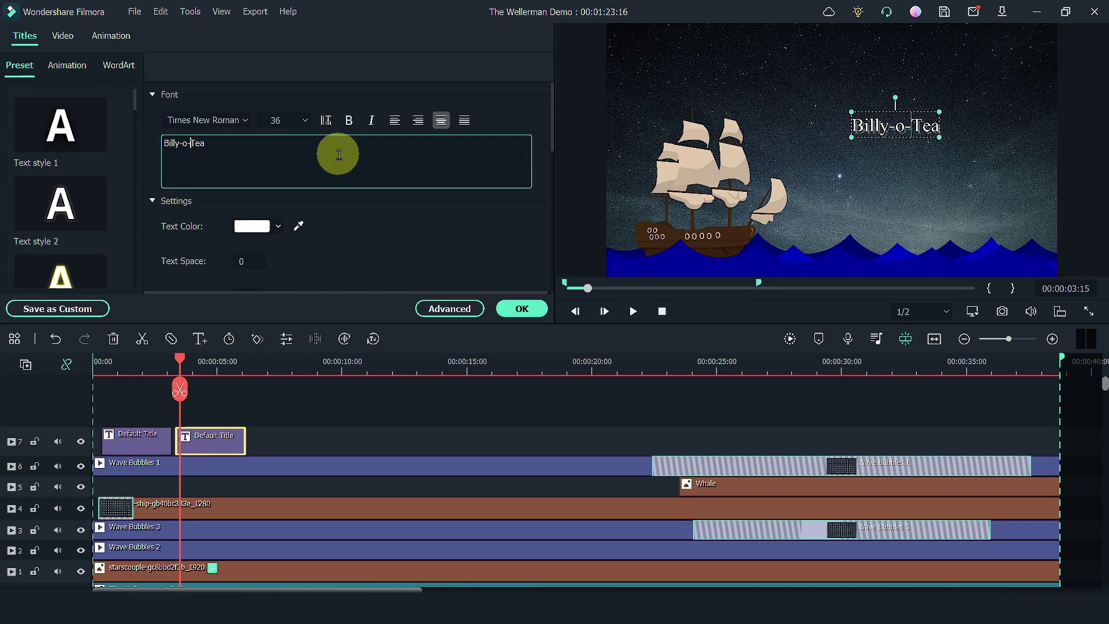
left_click(468, 309)
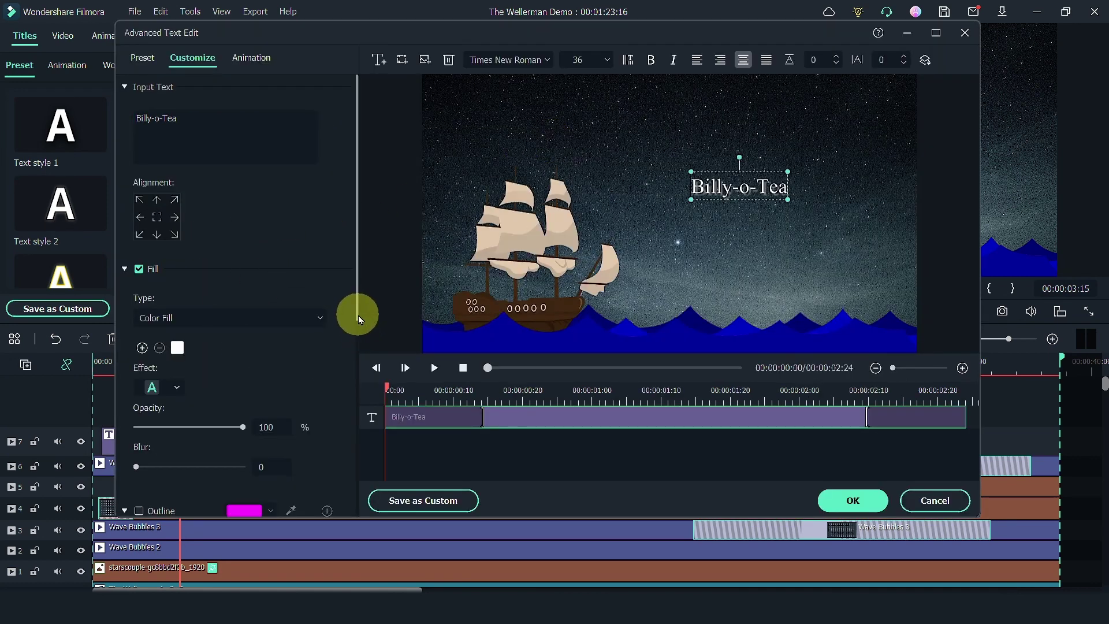
- Apply the Doomo Design animation preset to the Billy-o-Tea title and confirm with OK
left_click_drag(358, 315, 331, 522)
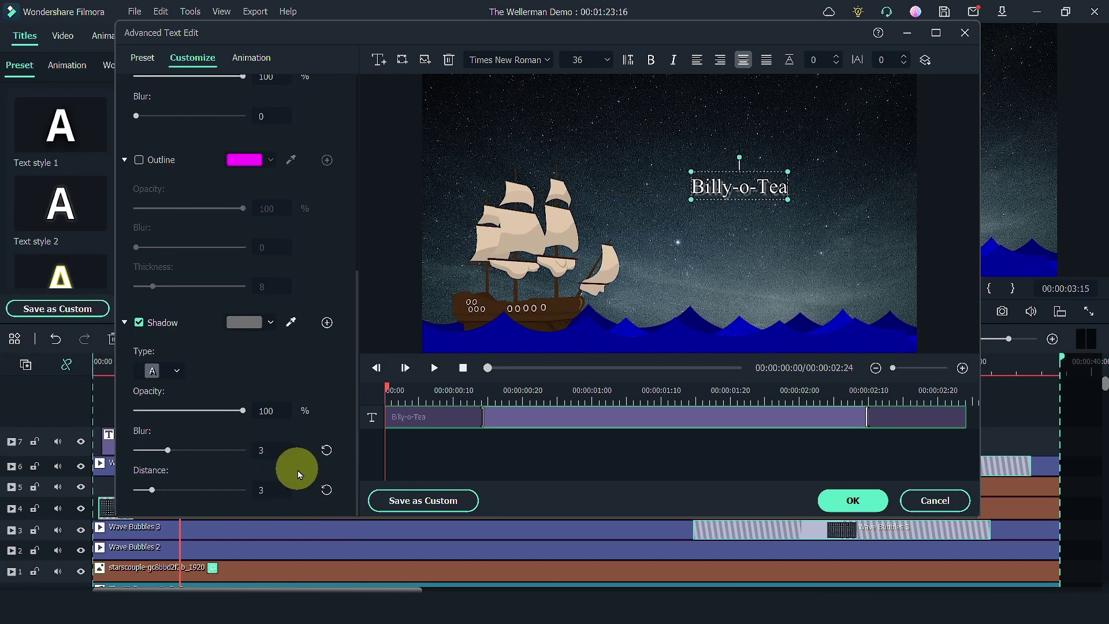
left_click(254, 60)
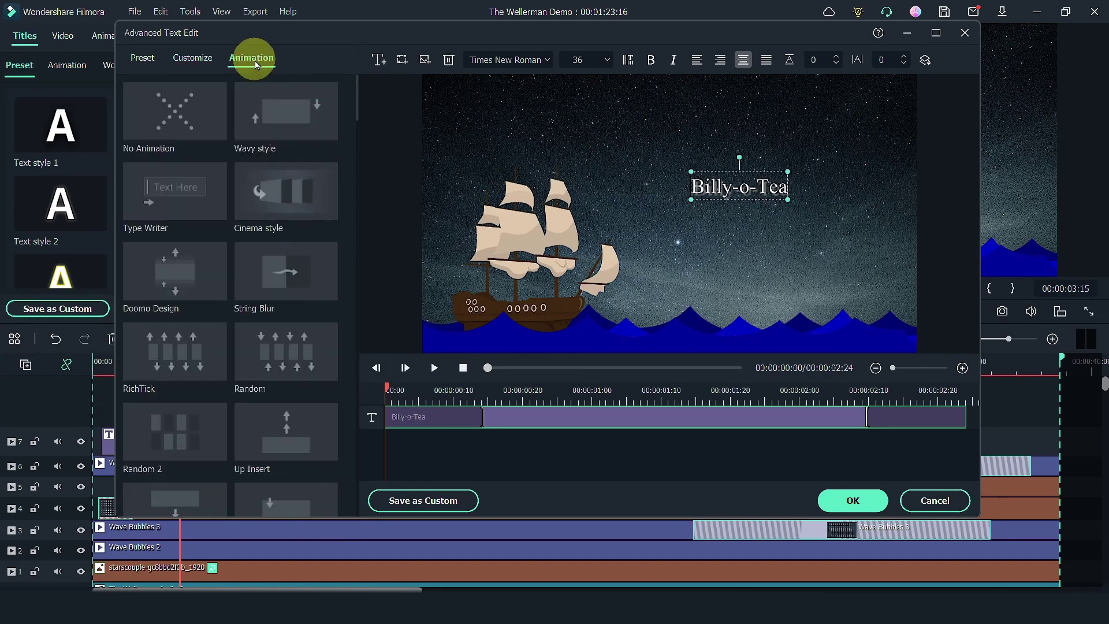
double_click(174, 279)
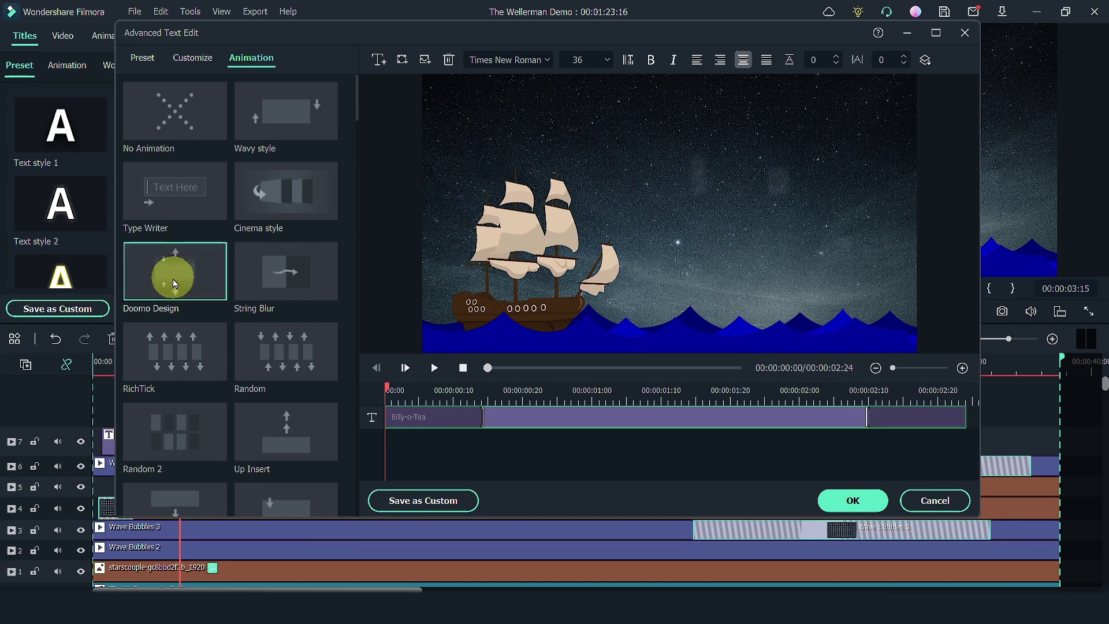
left_click(853, 501)
- Trim the Billy-o-Tea title clip so it ends at 00:00:05:16
left_click(154, 368)
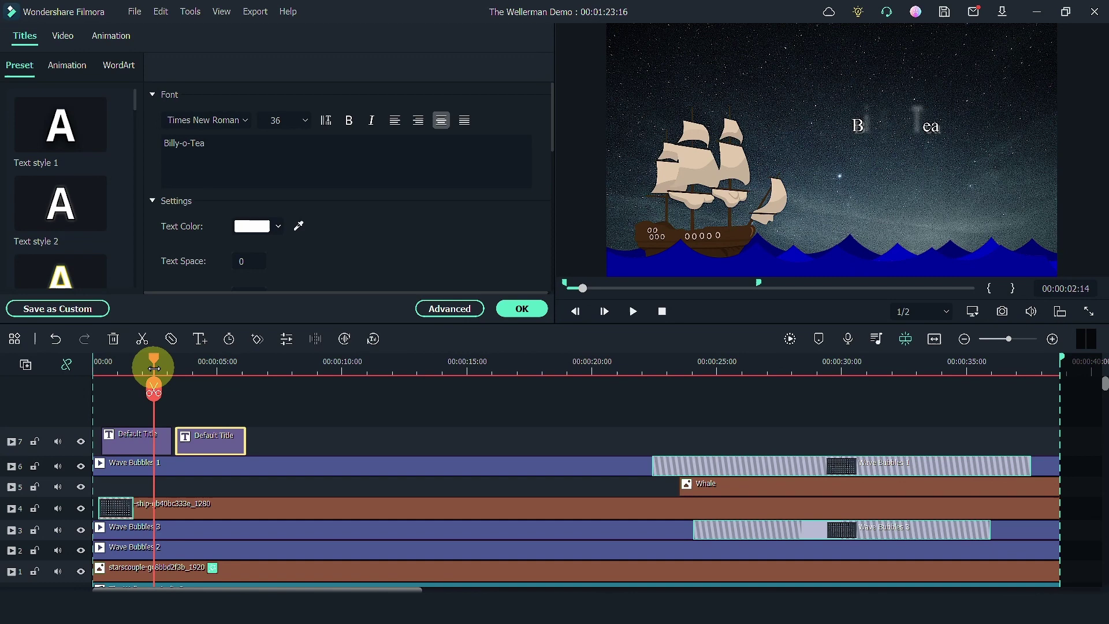
key("space")
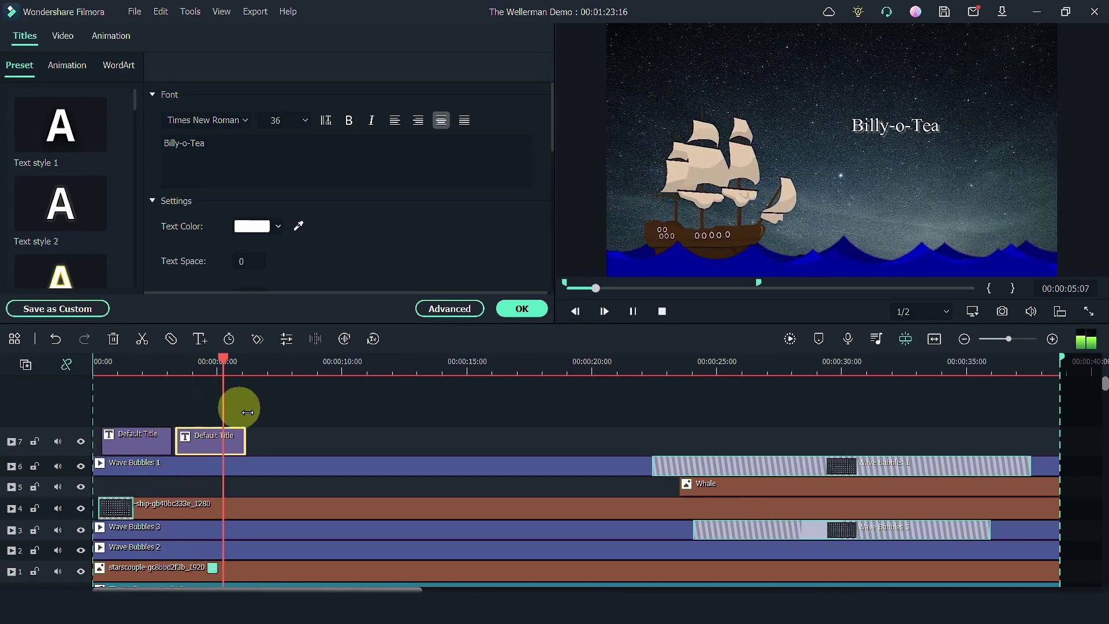
key("space")
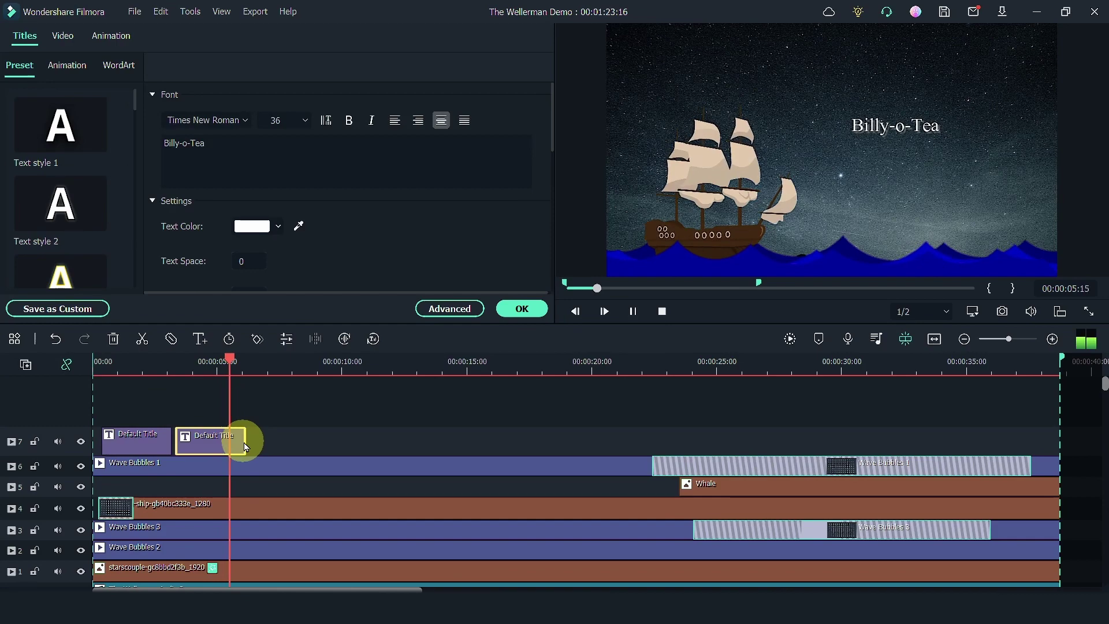
left_click_drag(246, 442, 231, 443)
key("space")
key("space")
- Paste a copy of the Billy-o-Tea title clip right after it on track 7
key("ctrl+c")
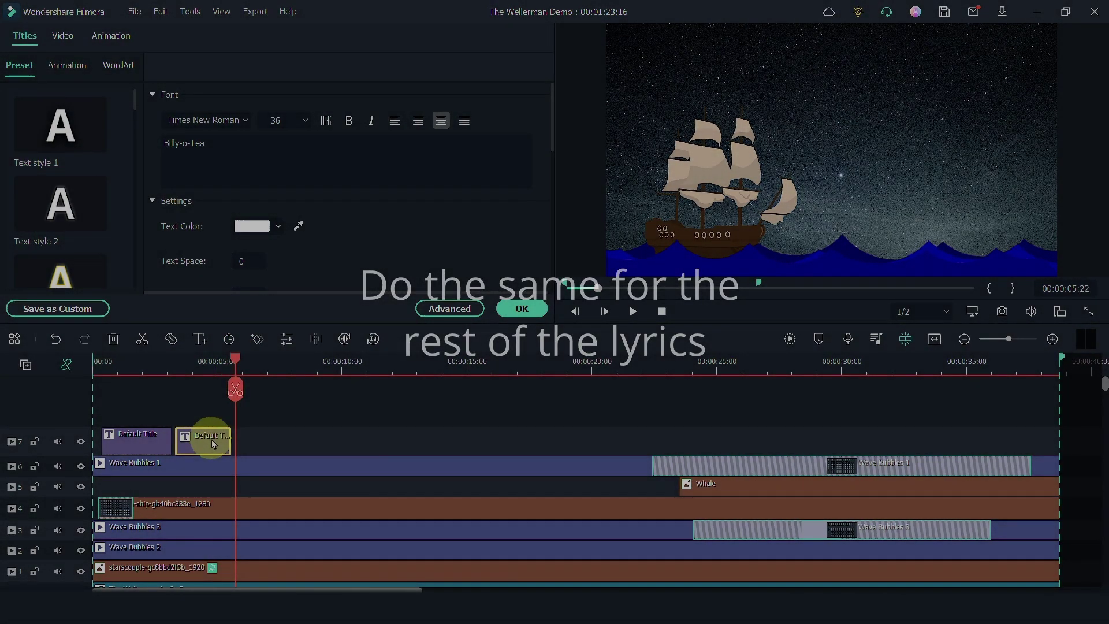
key("ctrl+v")
left_click_drag(237, 369, 260, 432)
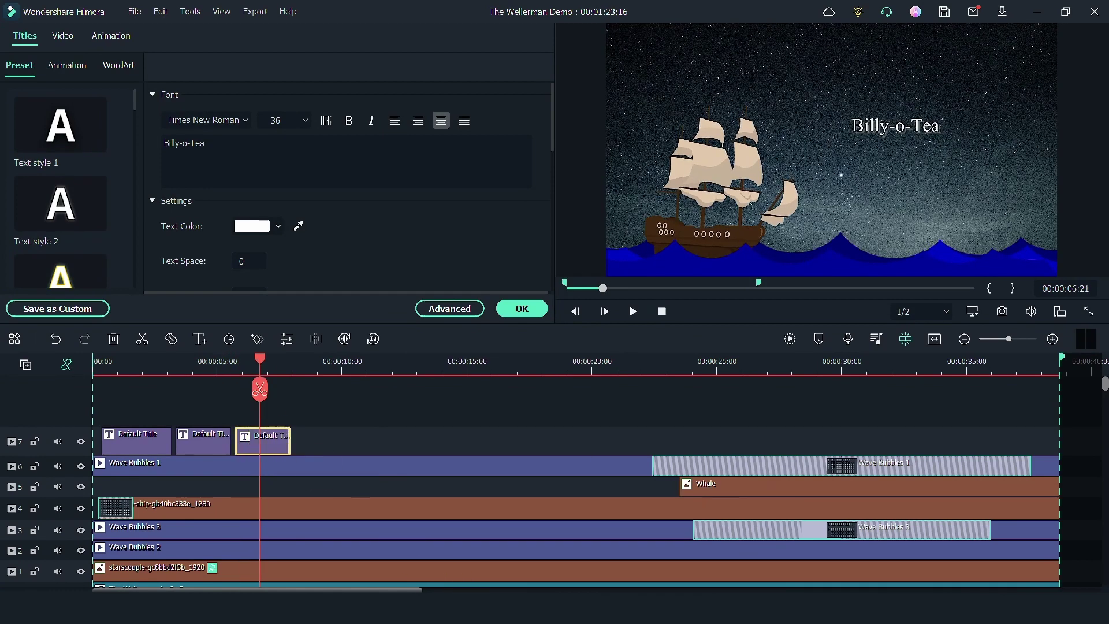
- Make the third title read 'The winds blew up, her bow dipped down', broken after 'up,'
key("alt+Tab")
left_click_drag(654, 146, 439, 145)
key("ctrl+c")
left_click(263, 440)
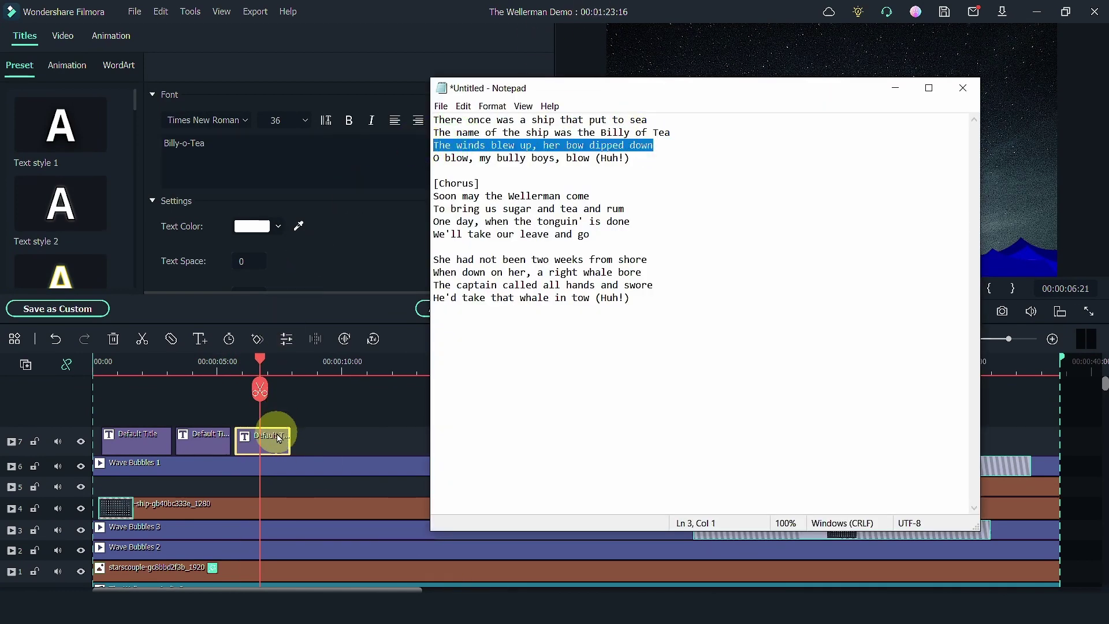
left_click_drag(205, 143, 161, 143)
key("ctrl+v")
left_click(240, 144)
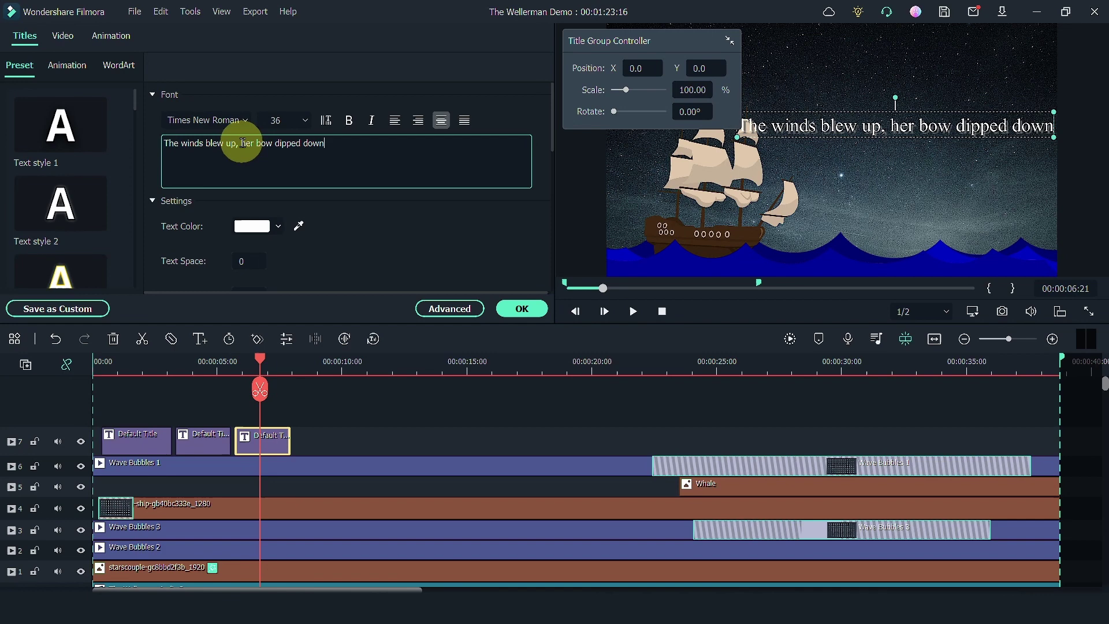
key("Return")
left_click(427, 205)
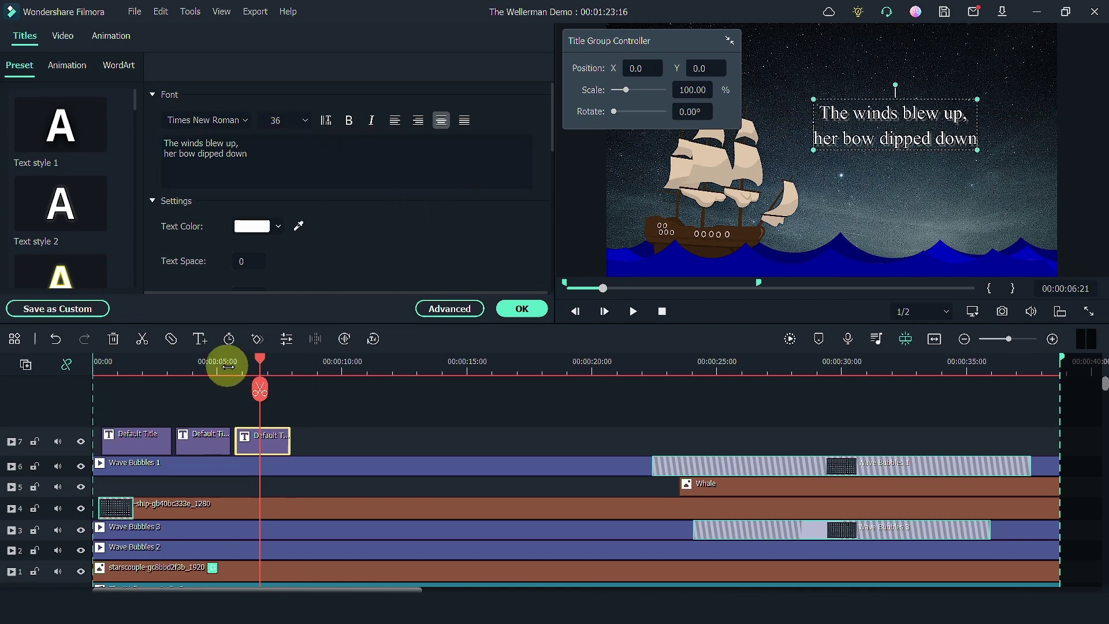
left_click(227, 364)
key("space")
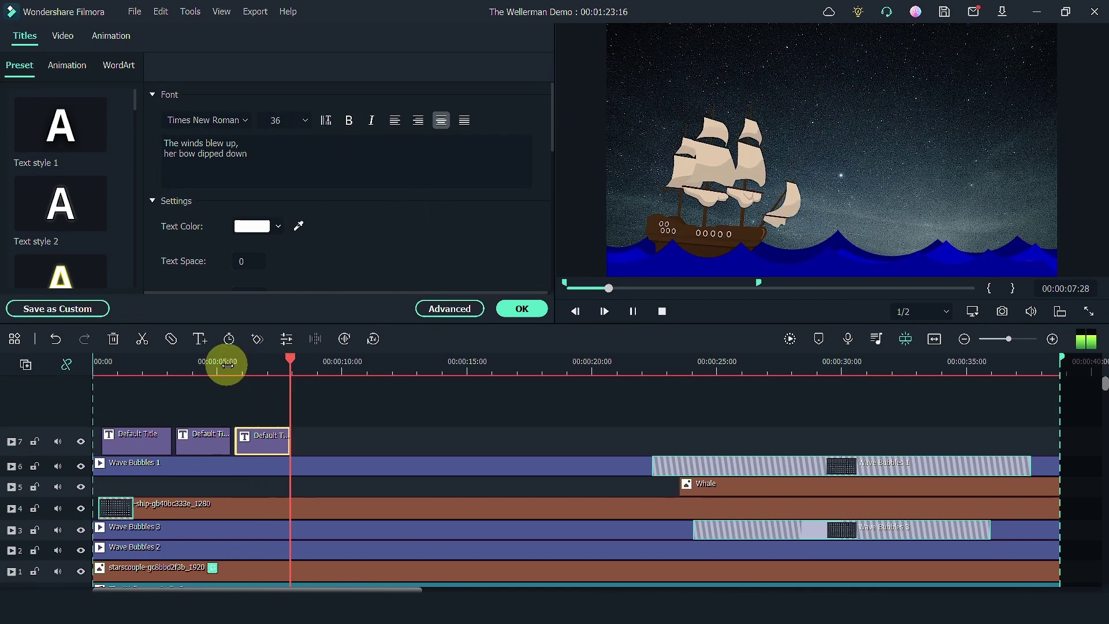
- Paste a copy of the third title clip right after it
left_click(255, 441)
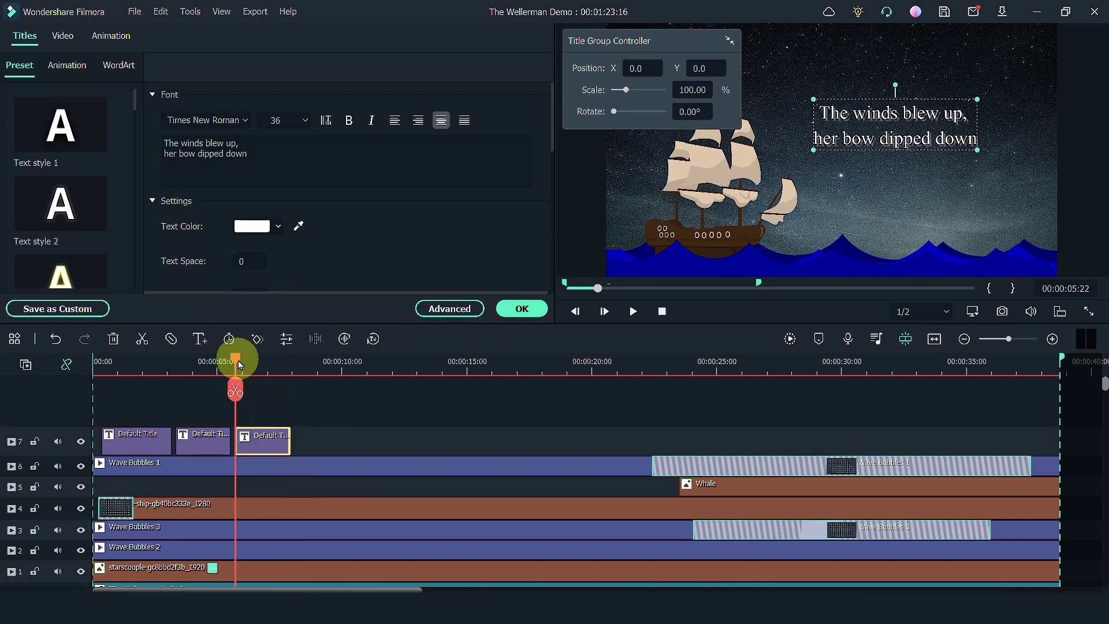
left_click_drag(238, 354, 286, 360)
key("ctrl+v")
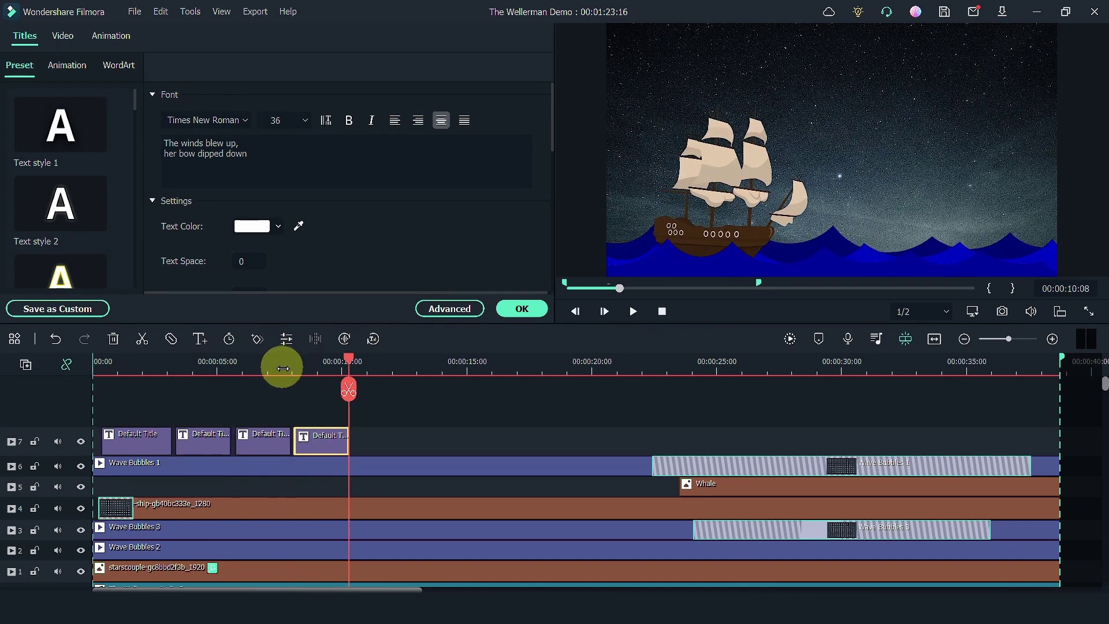
left_click(281, 365)
key("space")
- Replace the fourth title's text with 'O blow, my bully boys, blow,' and confirm
left_click(428, 577)
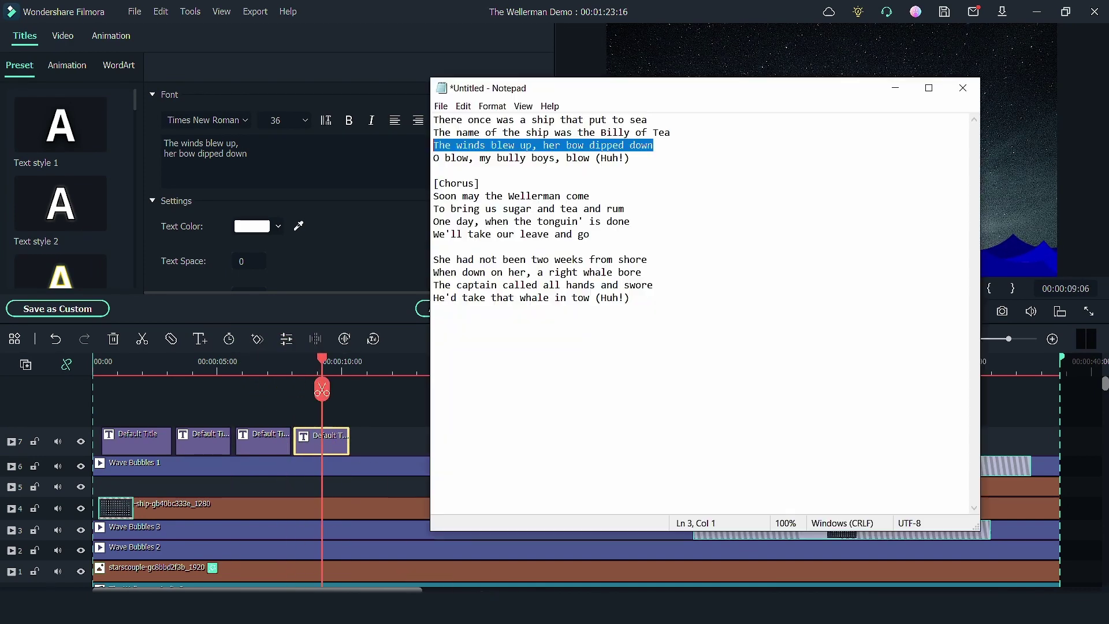
left_click_drag(630, 157, 433, 155)
left_click(335, 440)
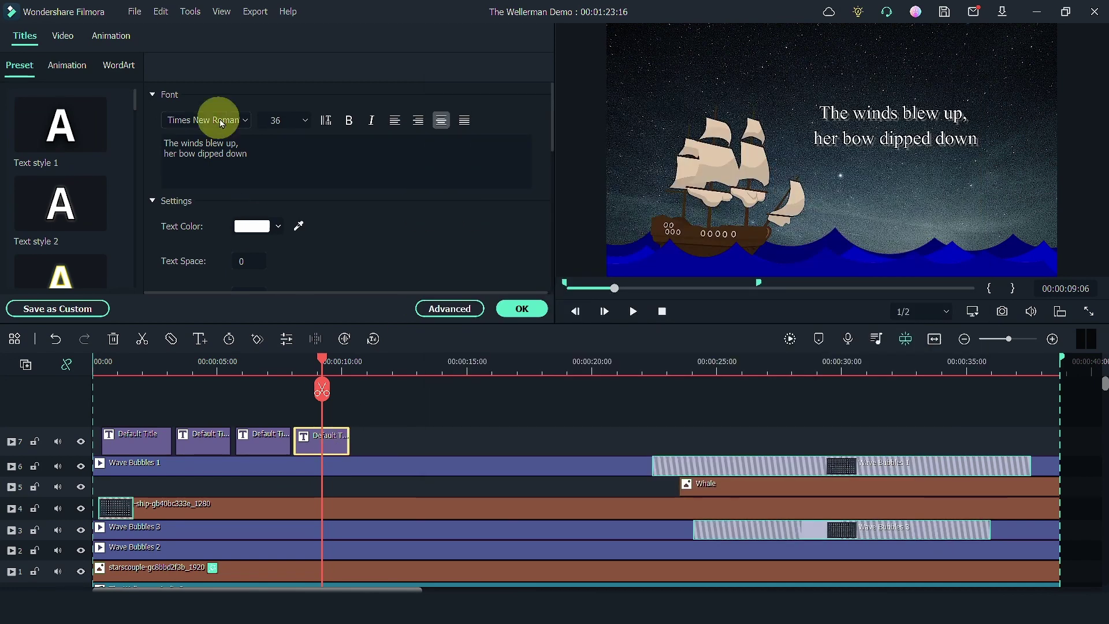
left_click_drag(254, 155, 154, 140)
key("ctrl+v")
left_click_drag(291, 366, 280, 369)
key("space")
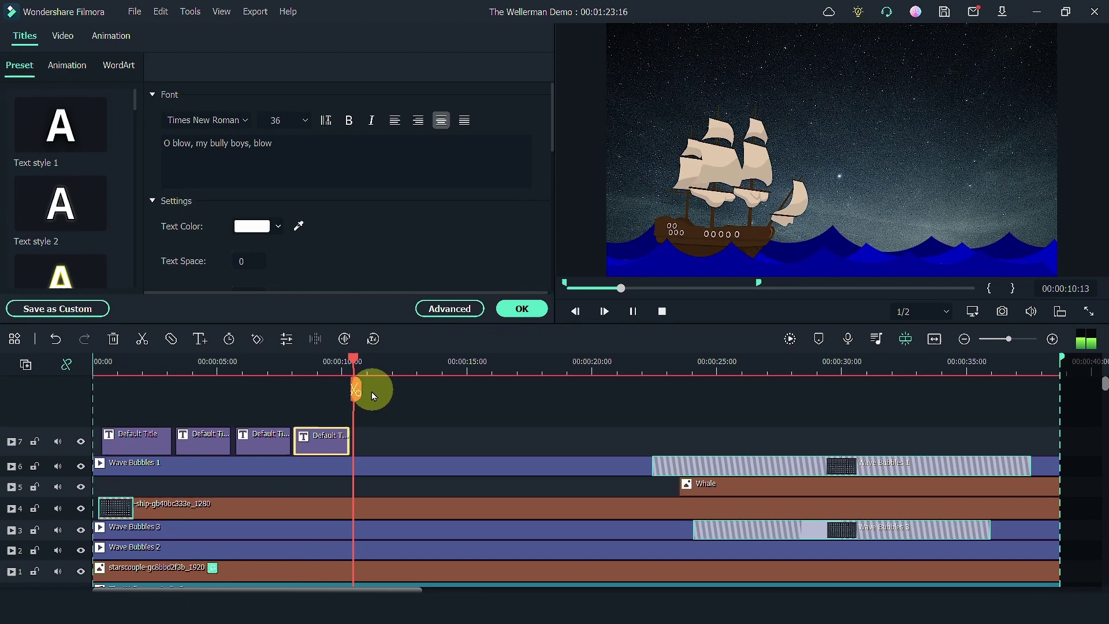
left_click_drag(355, 403, 328, 370)
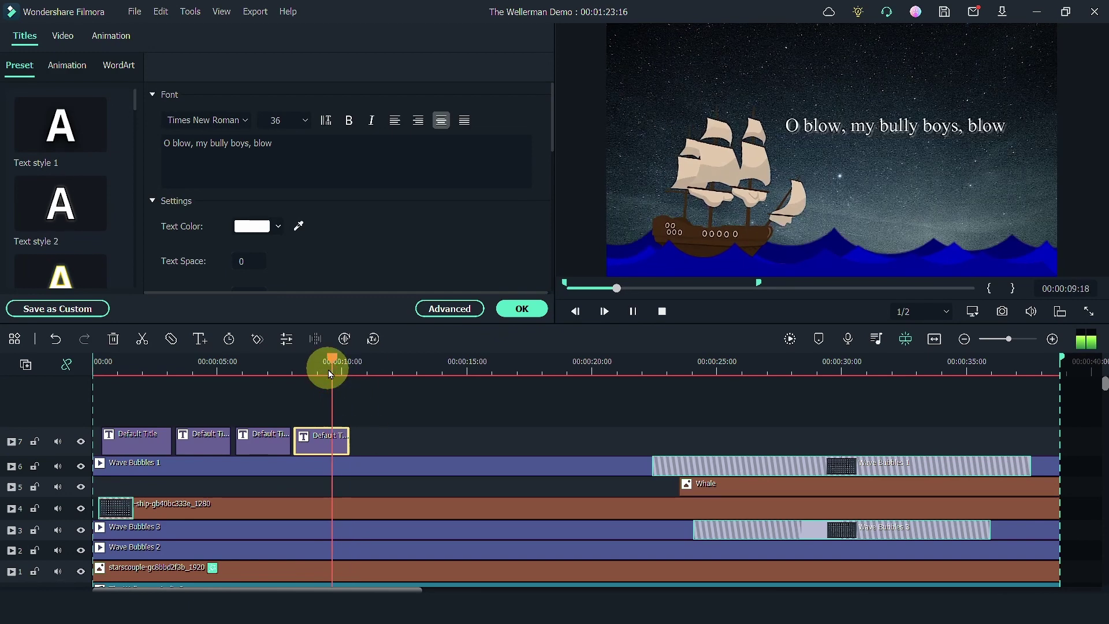
left_click(515, 309)
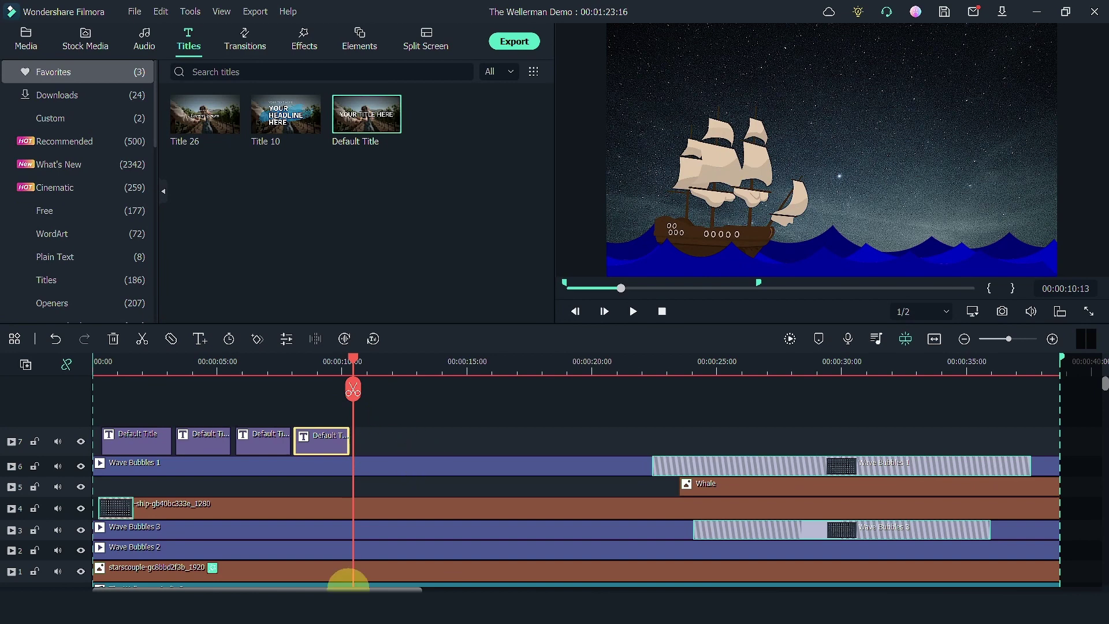
- Paste all eight lyric titles at 00:00:20 on track 7, snapped against the originals
left_click_drag(348, 589, 364, 589)
left_click(276, 364)
key("space")
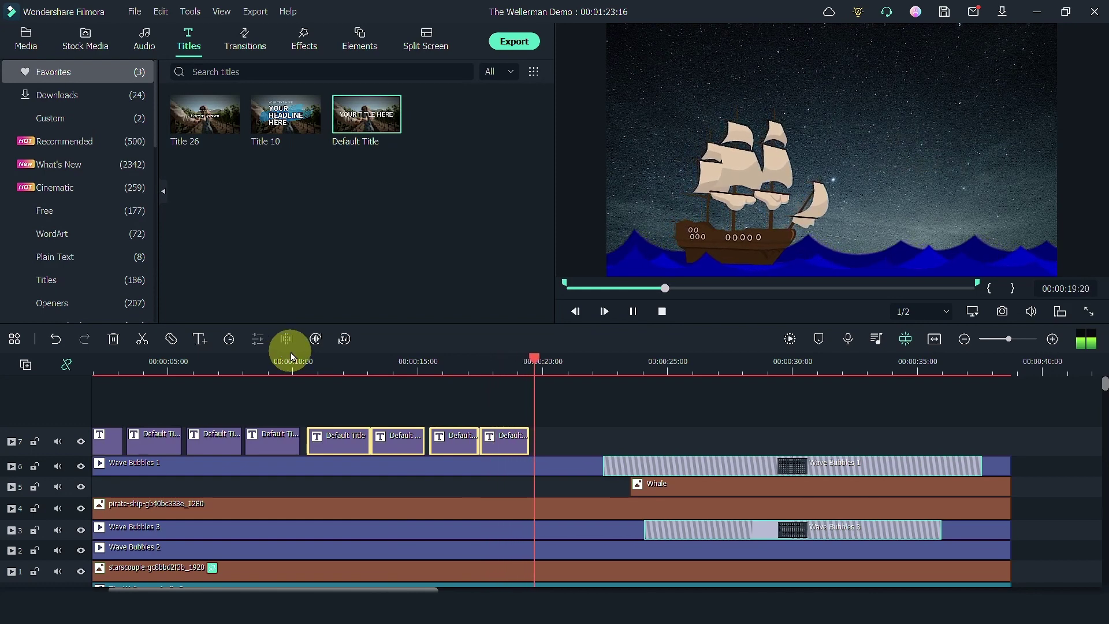
left_click(330, 406)
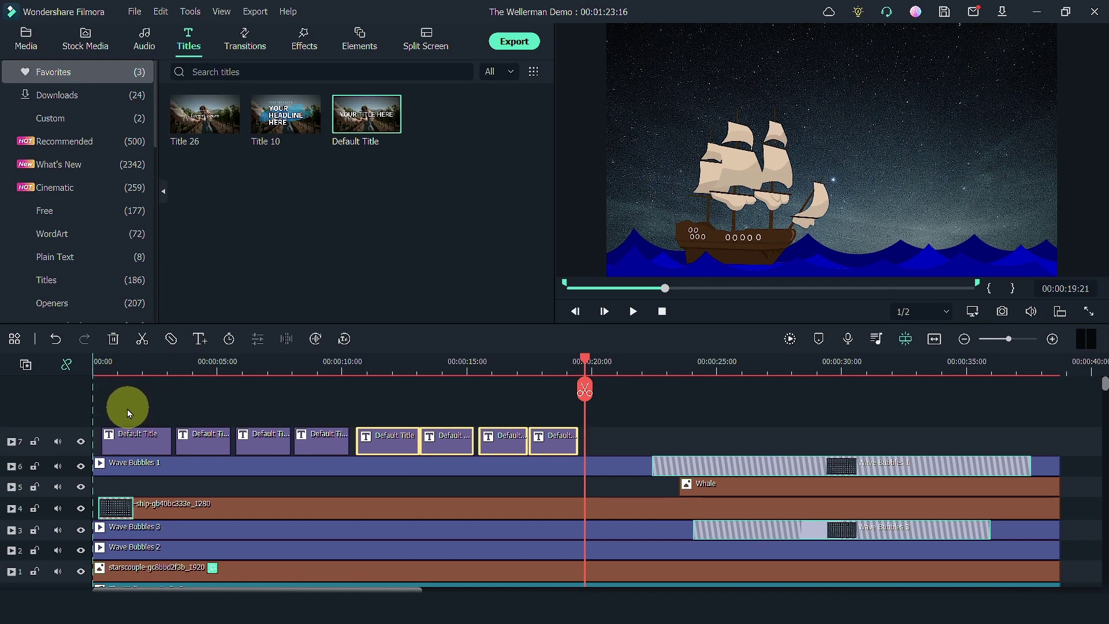
left_click_drag(126, 405, 550, 450)
left_click(594, 366)
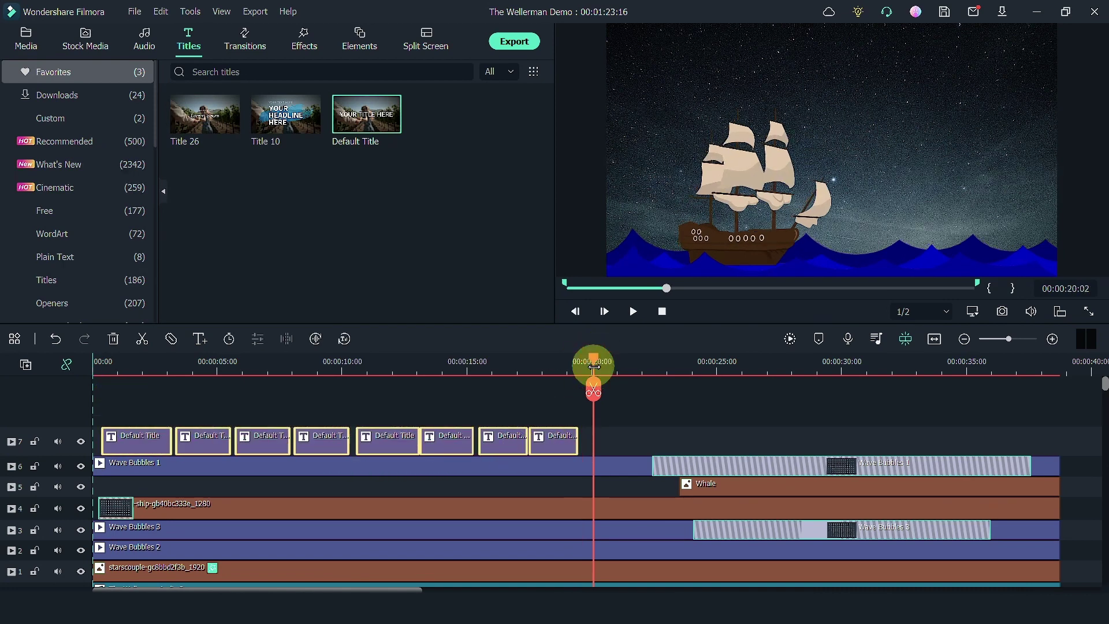
key("ctrl+v")
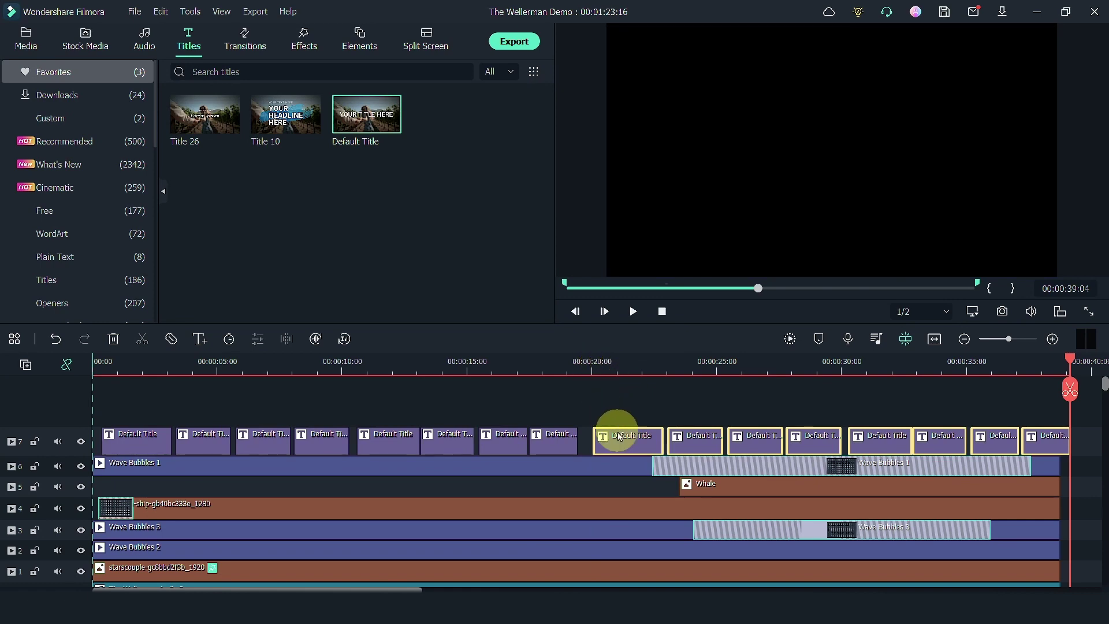
left_click_drag(618, 439, 606, 444)
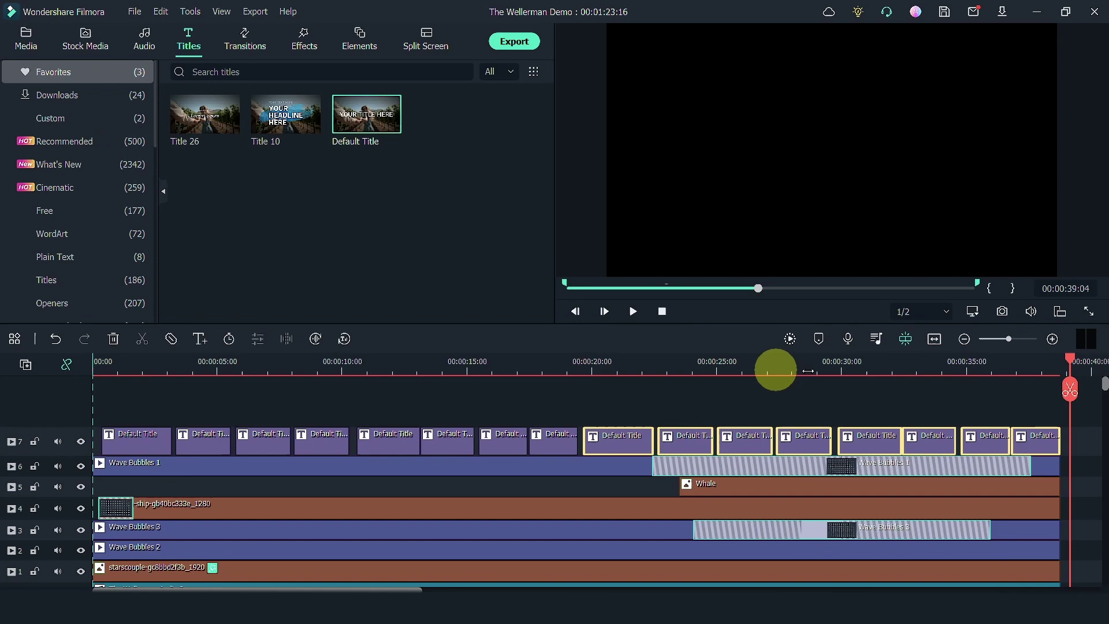
- Move two later lyric titles up and left in the preview frame
left_click(837, 367)
double_click(911, 441)
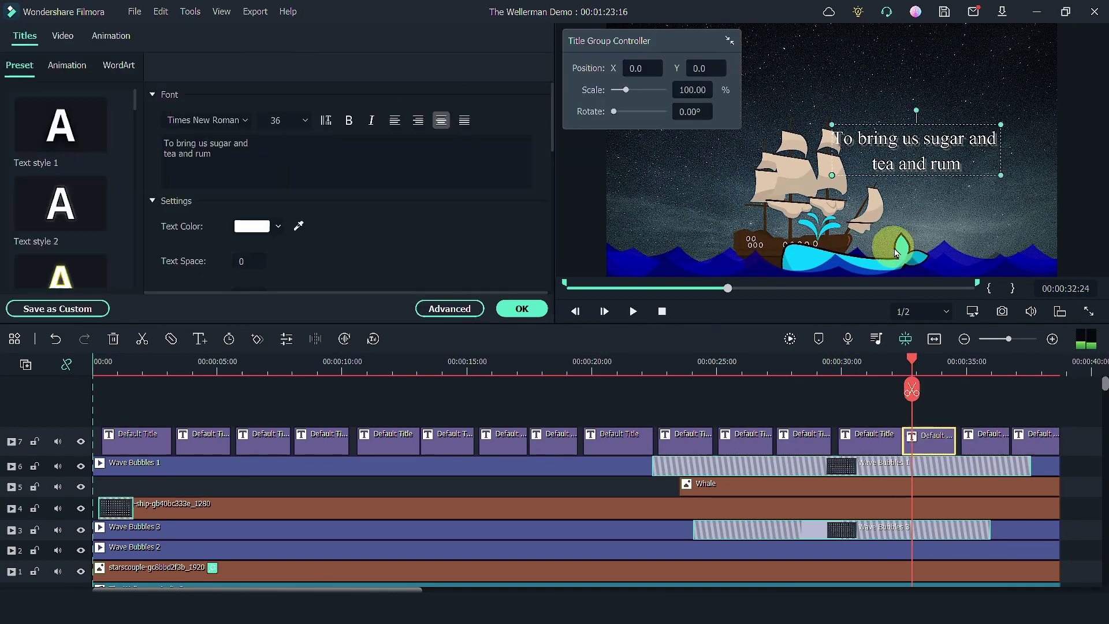
left_click_drag(923, 167, 726, 110)
key("space")
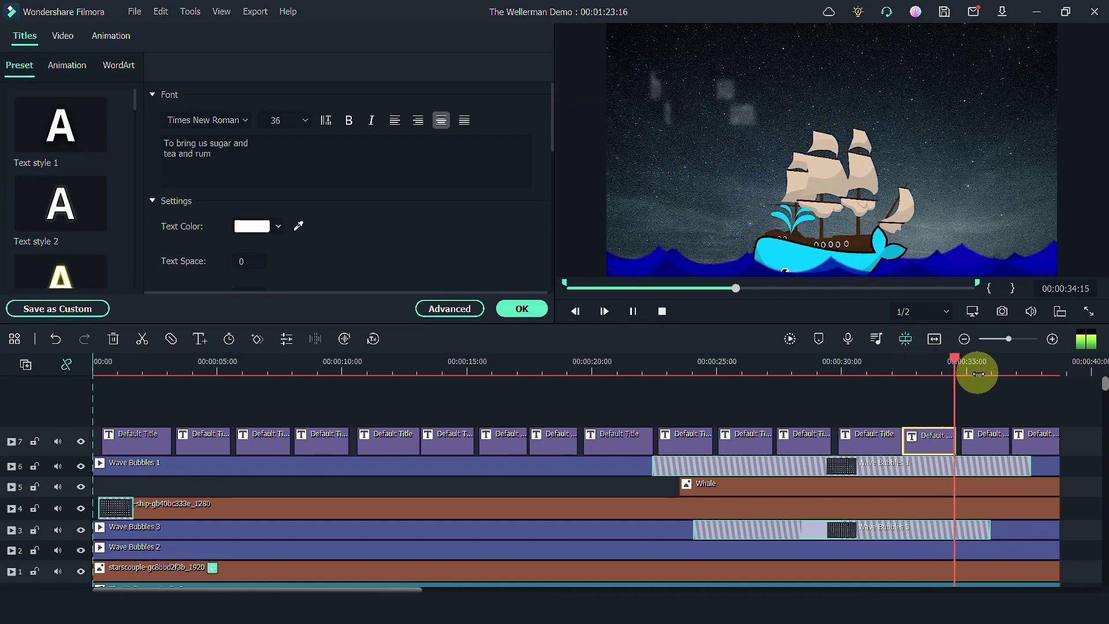
left_click(986, 439)
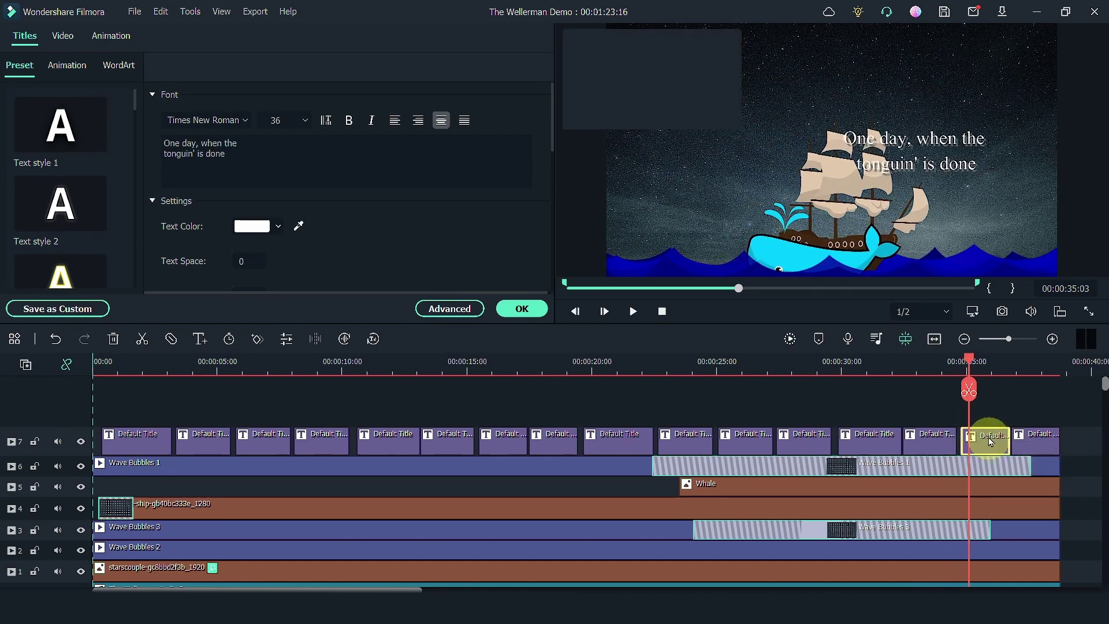
left_click_drag(923, 137, 741, 110)
key("space")
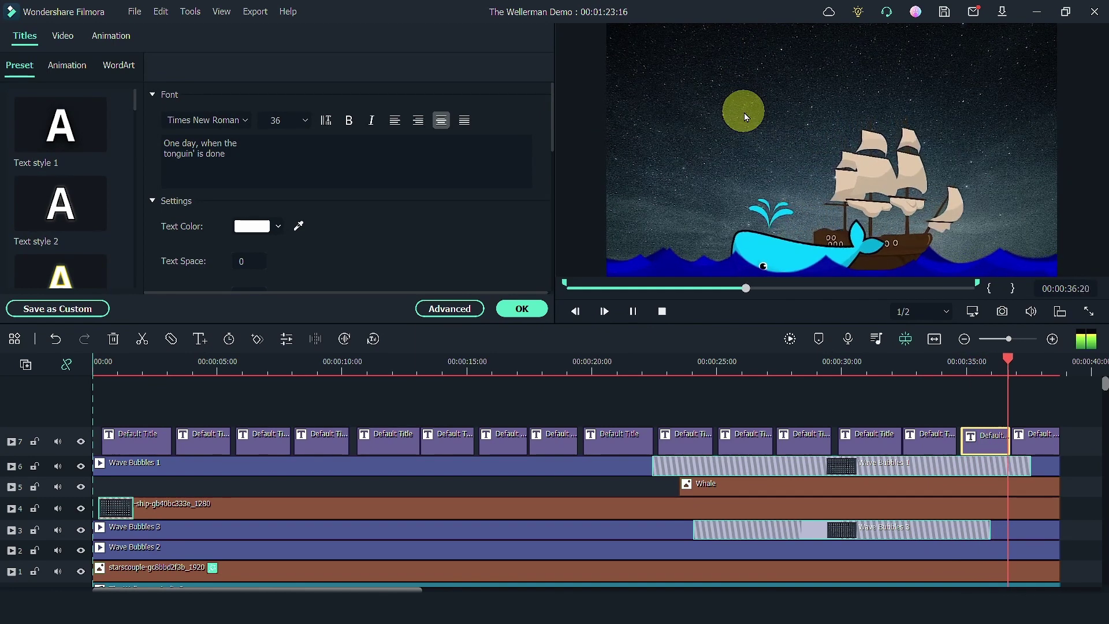
key("space")
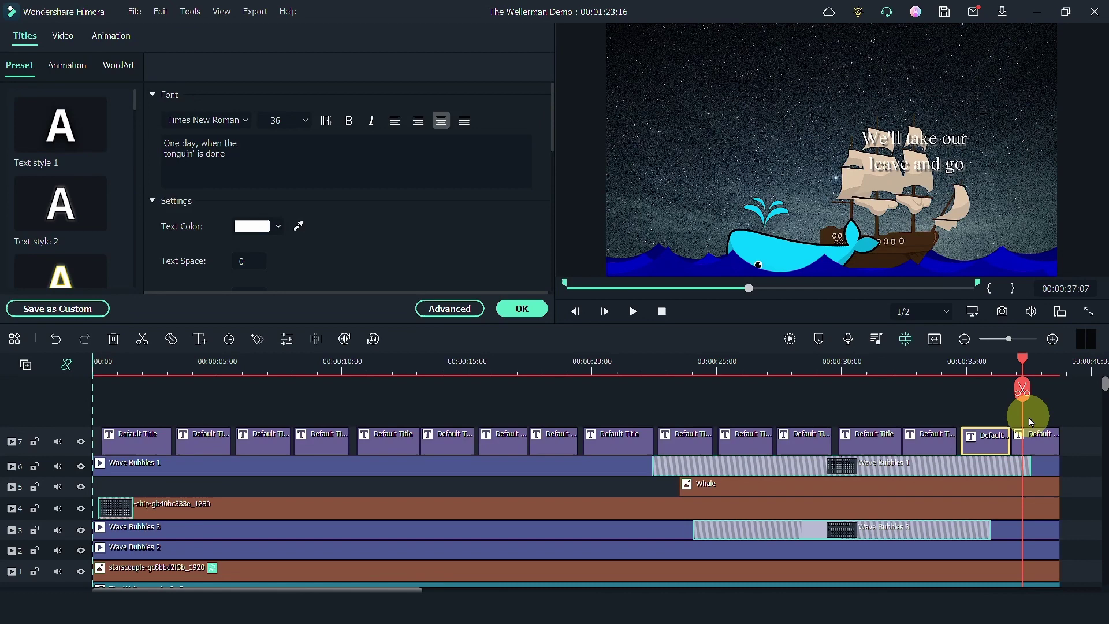
- Shift the 'We'll take our leave and go' title up and left, then review the lyrics
left_click(1030, 438)
left_click(808, 124)
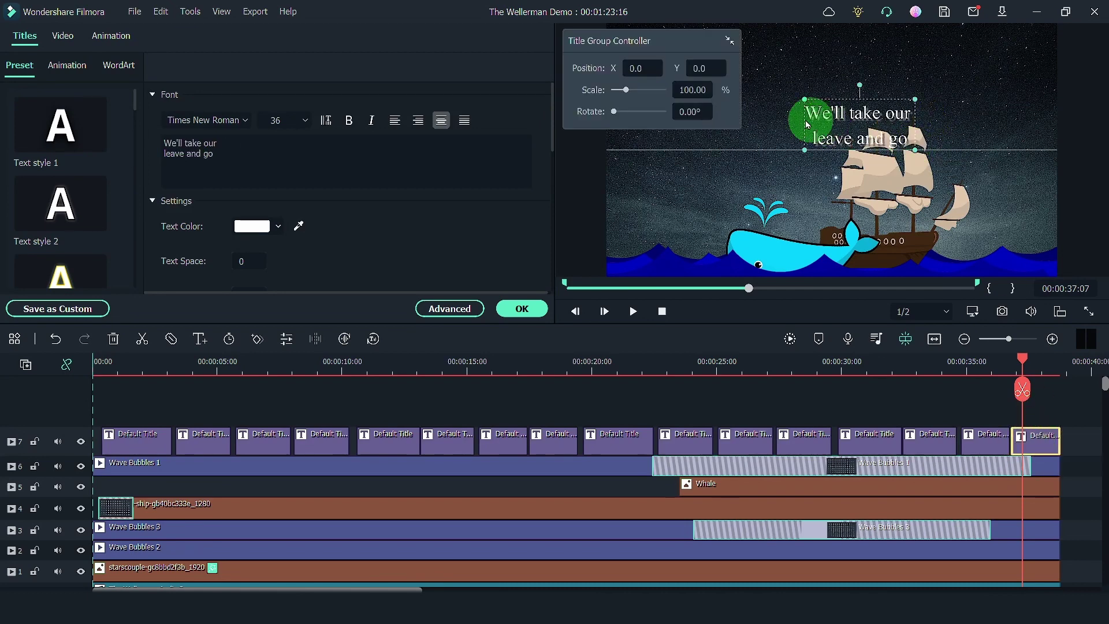
left_click_drag(807, 124, 728, 108)
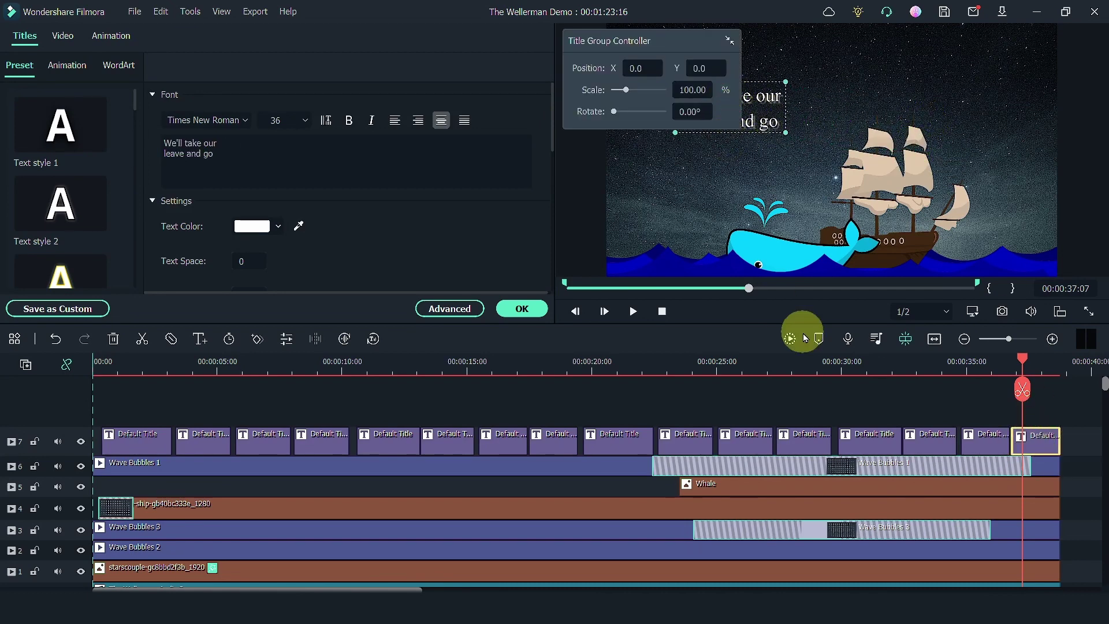
left_click(874, 370)
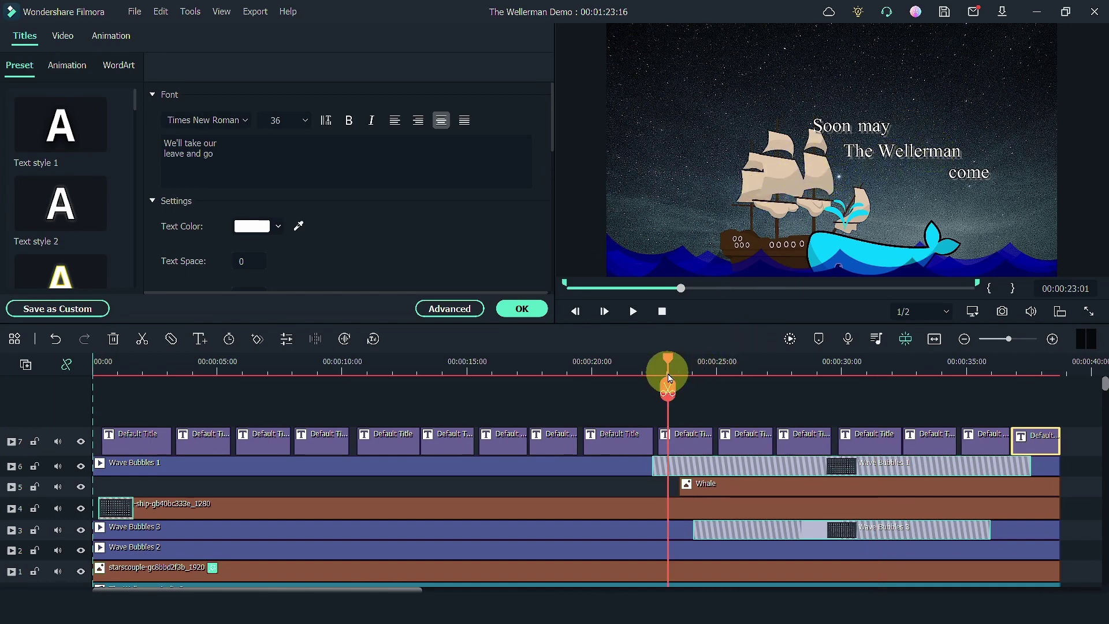
left_click_drag(670, 376, 657, 376)
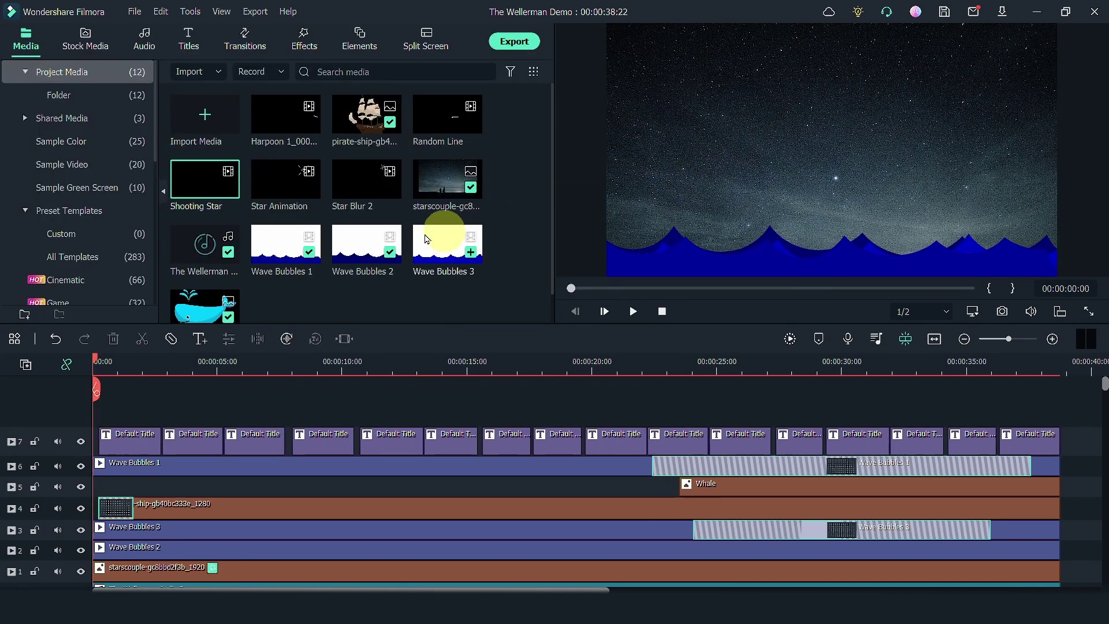
- Add video track 8, place Star Blur 2 on it, and mute the track
left_click(26, 369)
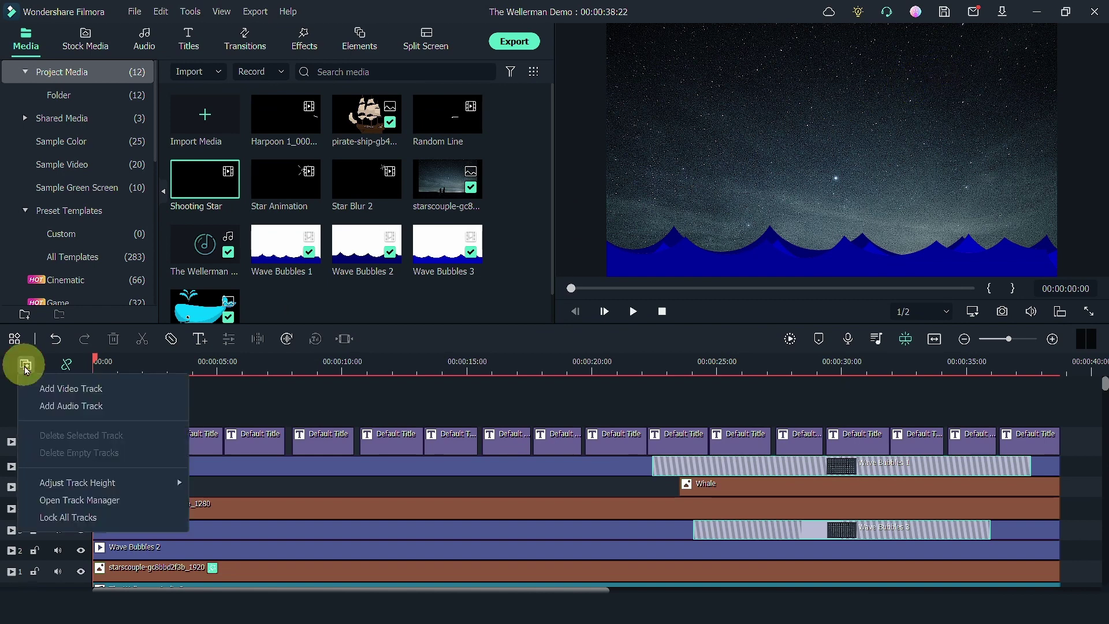
left_click(46, 386)
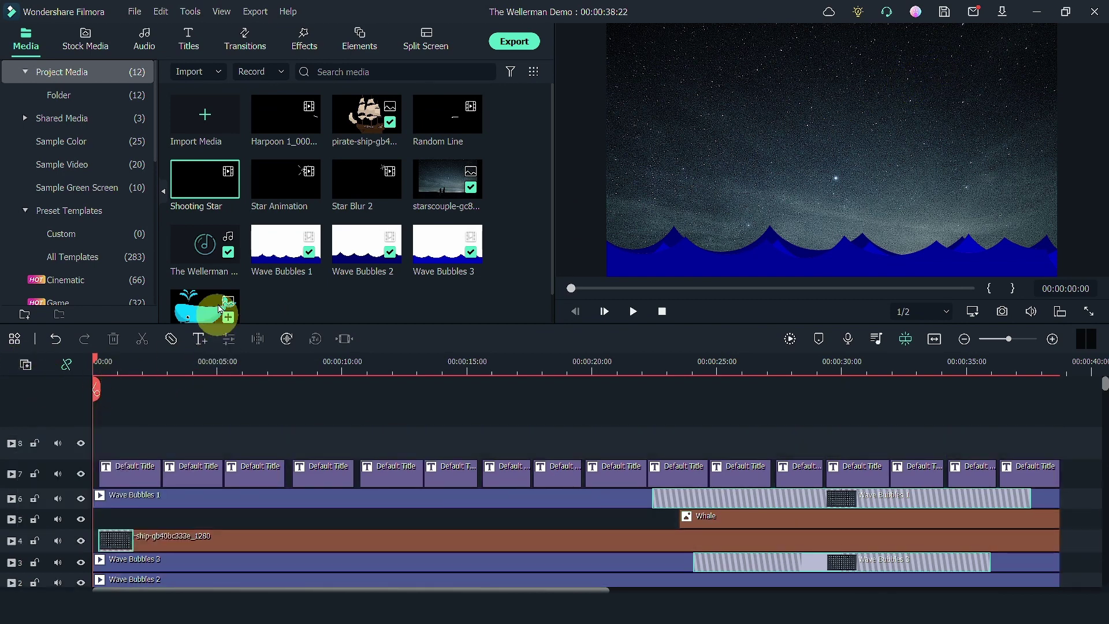
left_click(283, 193)
left_click(354, 186)
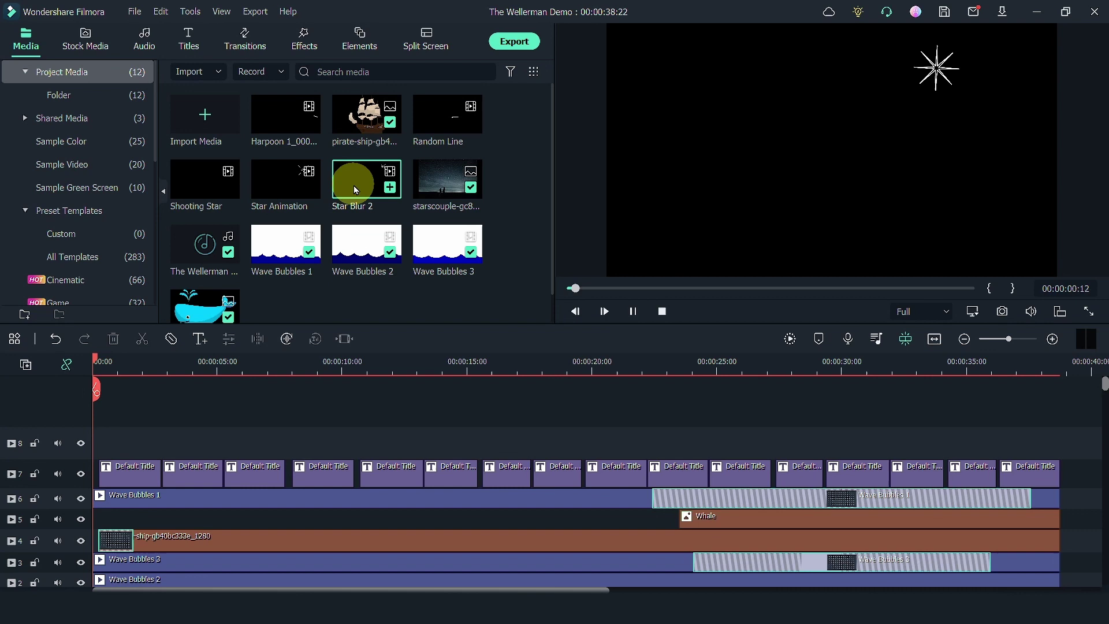
left_click_drag(354, 185, 54, 444)
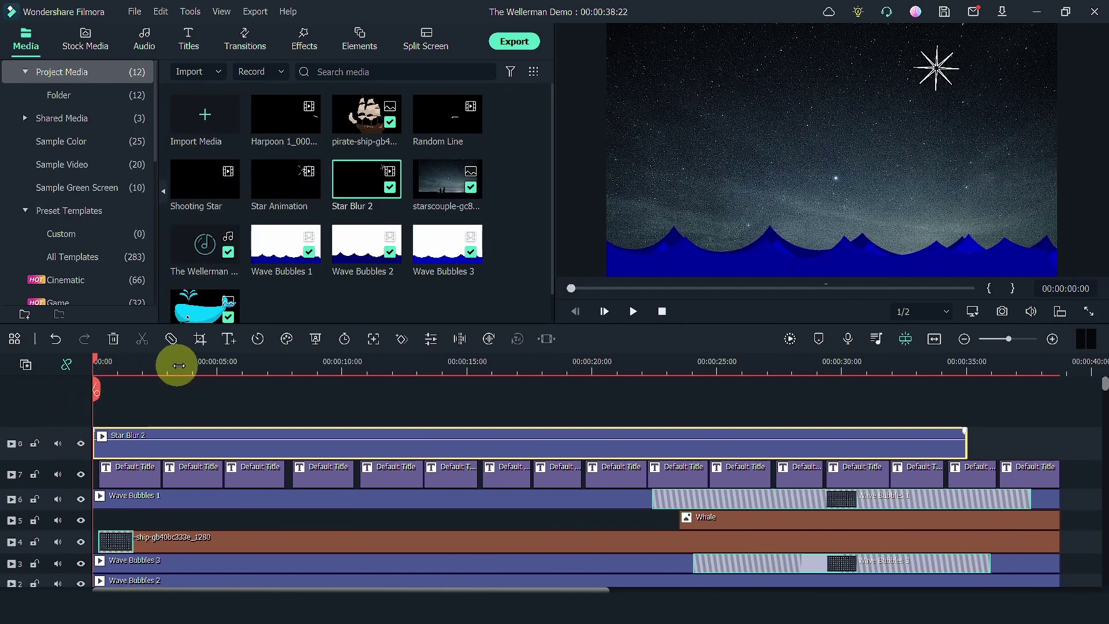
left_click(59, 446)
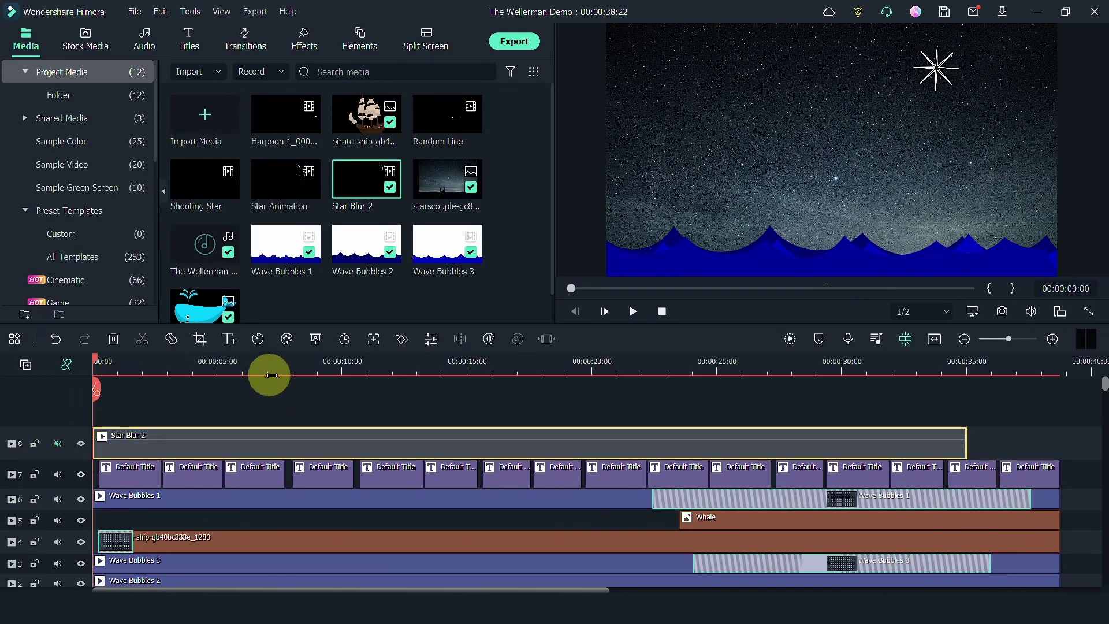
- Set Star Blur 2 to a uniform speed of 0.9x
left_click(257, 341)
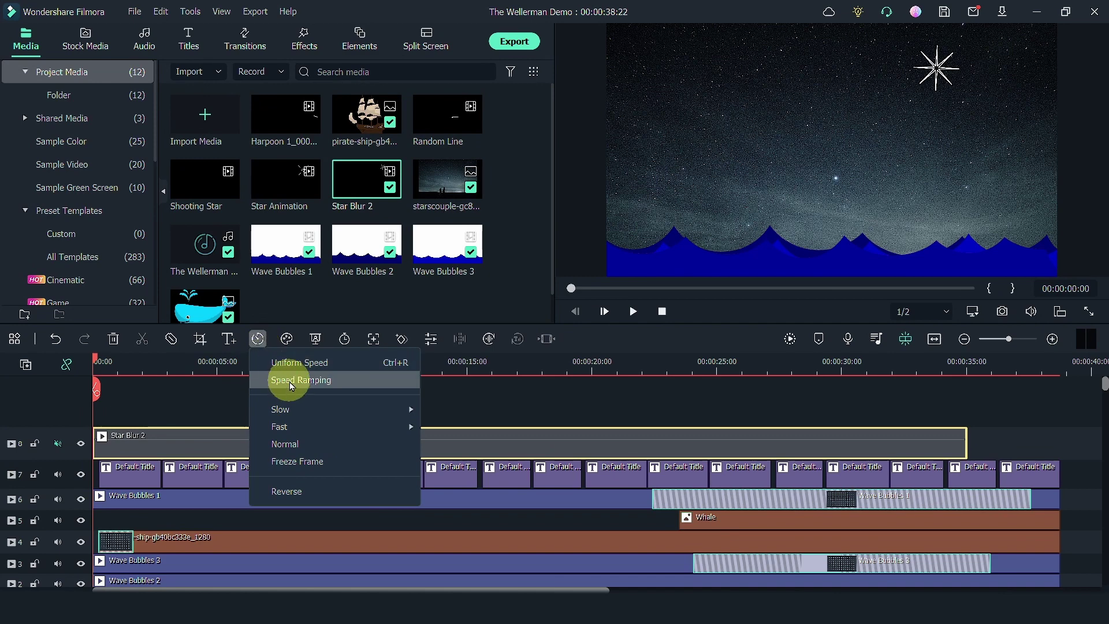
left_click(292, 362)
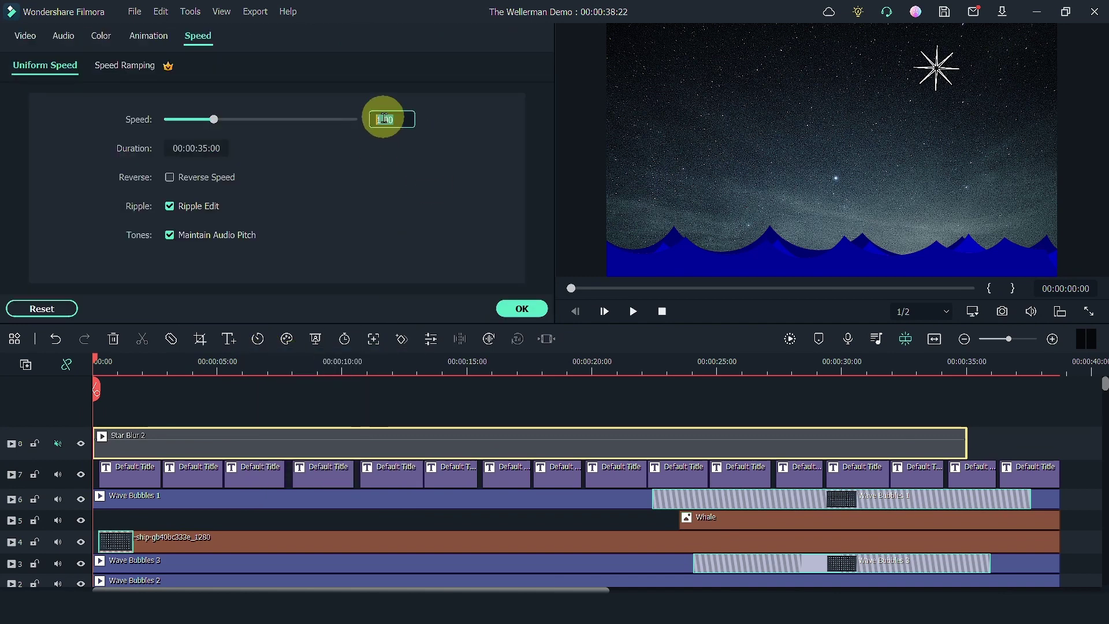
type("0.9")
key("Return")
left_click(522, 308)
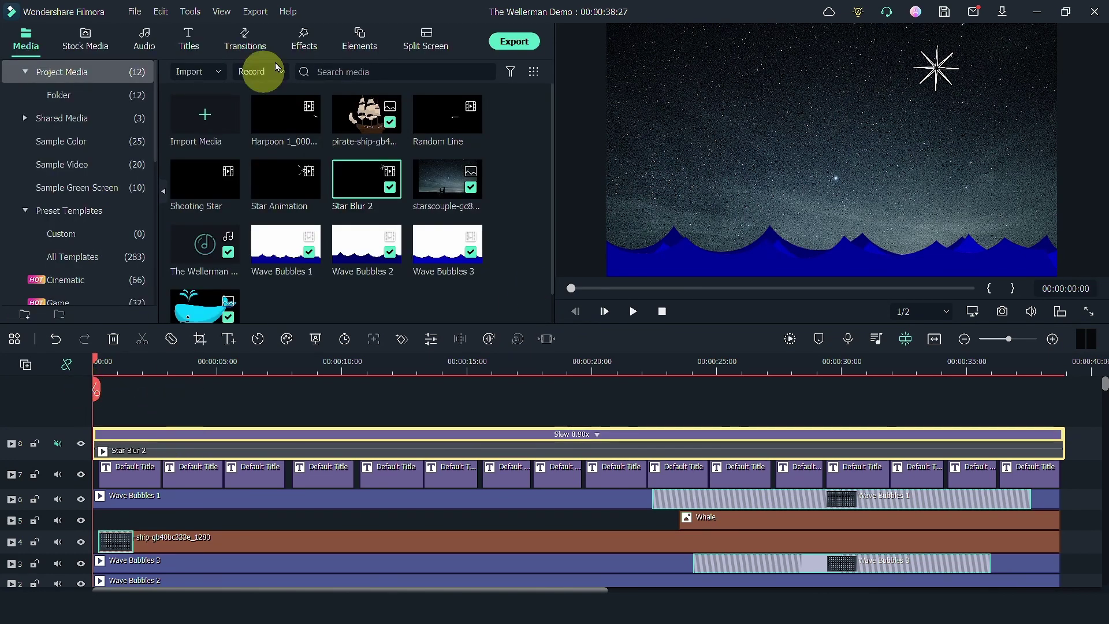
- Search the effects for 'bl' and apply Blur to the Star Blur 2 clip
left_click(298, 41)
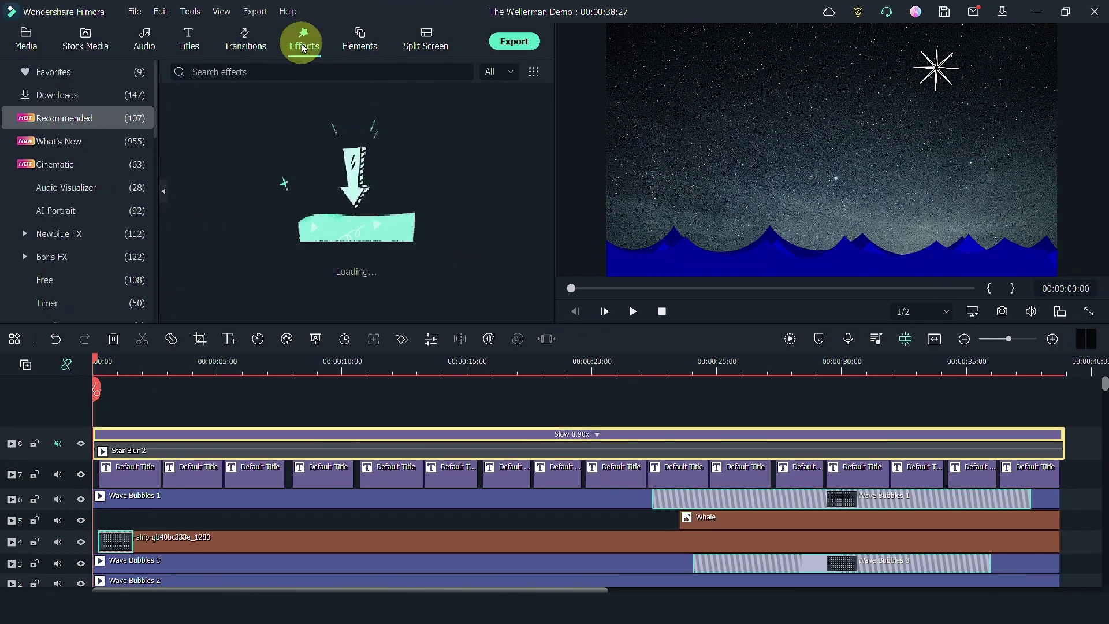
left_click(277, 71)
type("blur")
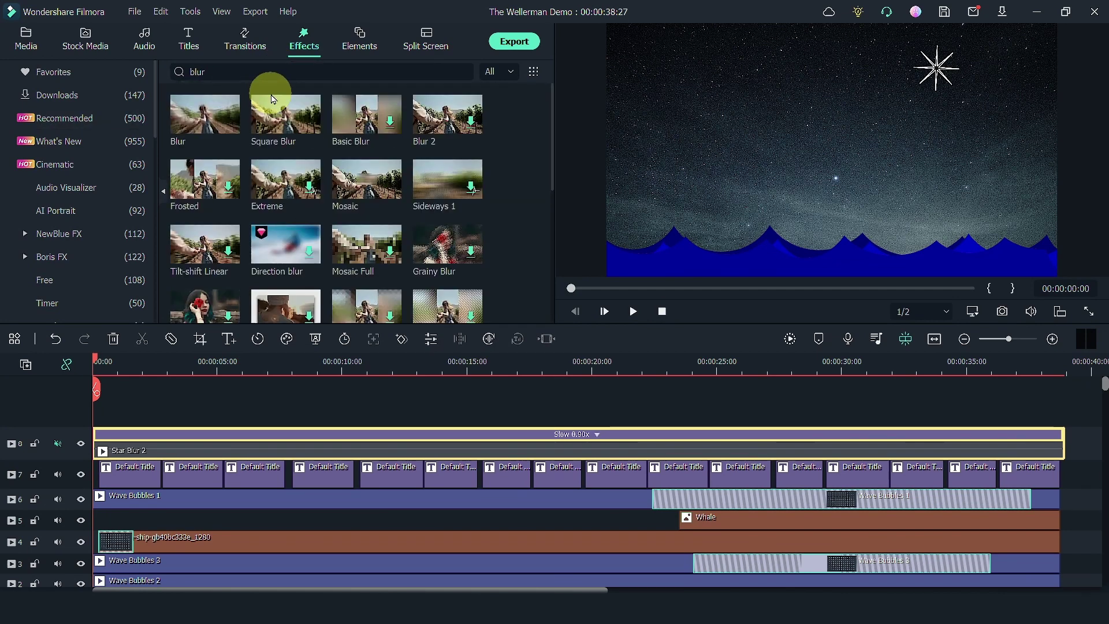
left_click_drag(195, 114, 161, 441)
- Set the clip's Blur effect to Phase Increment 3 and Opacity 71
left_click(168, 455)
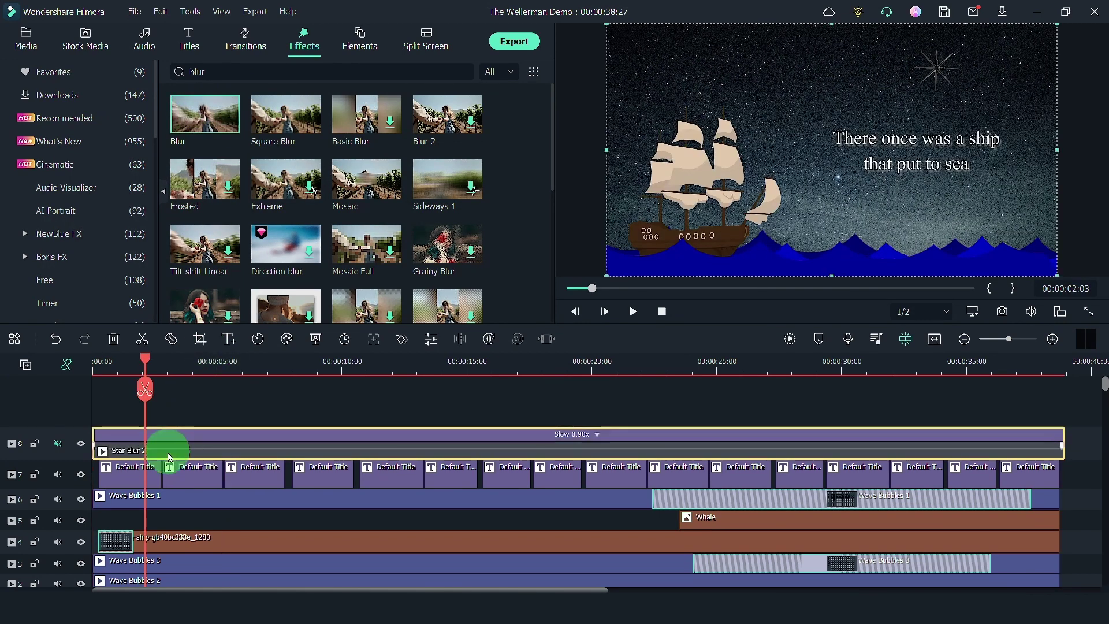
double_click(169, 456)
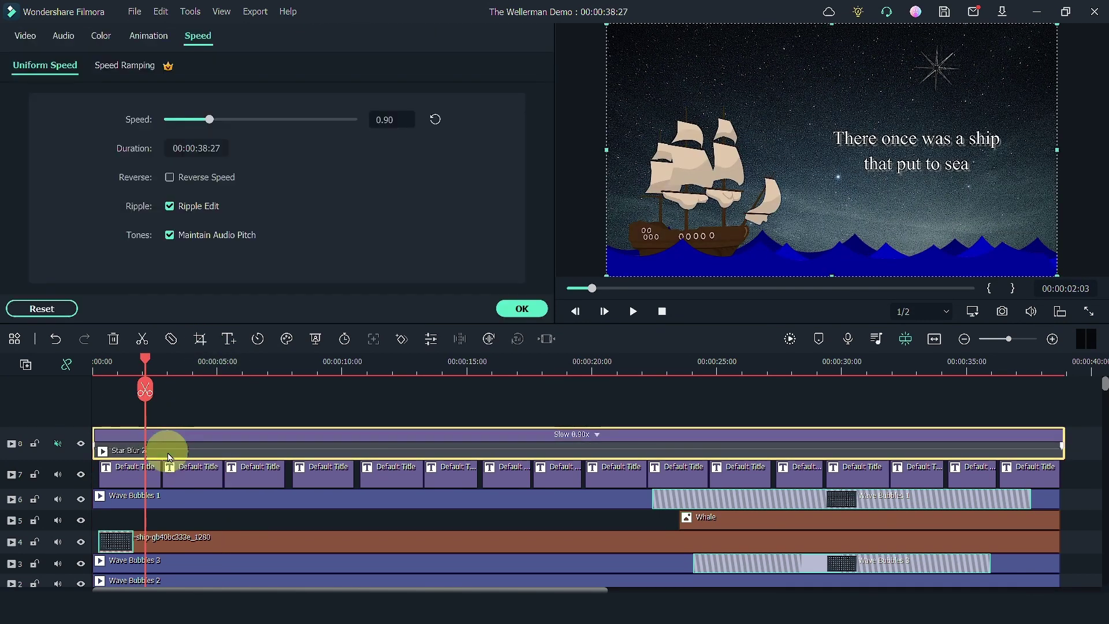
left_click(40, 42)
left_click(69, 67)
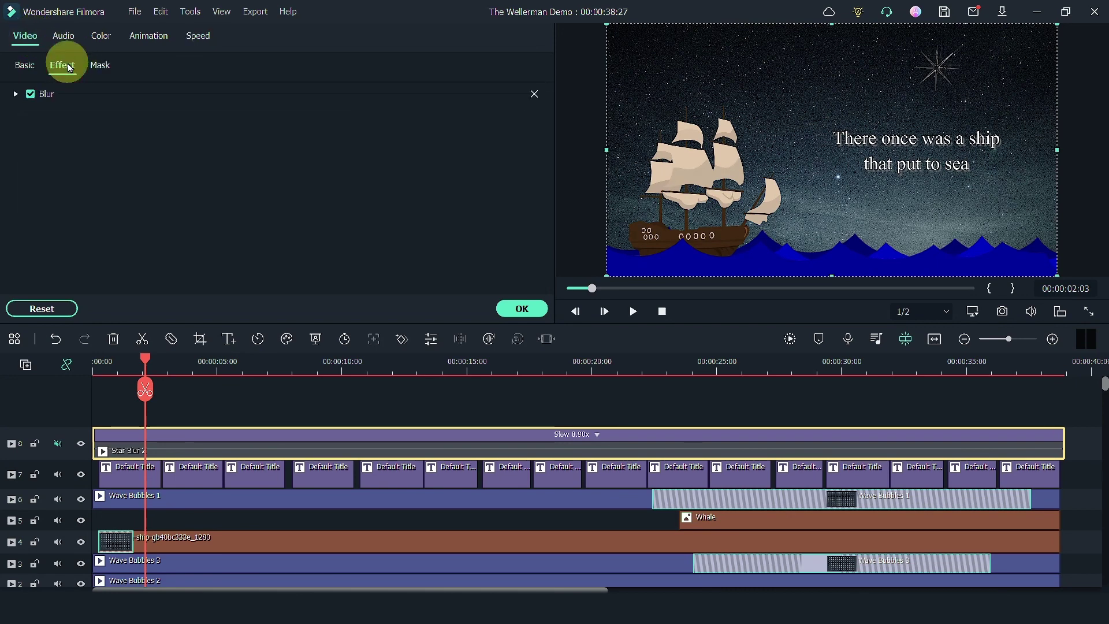
left_click(17, 95)
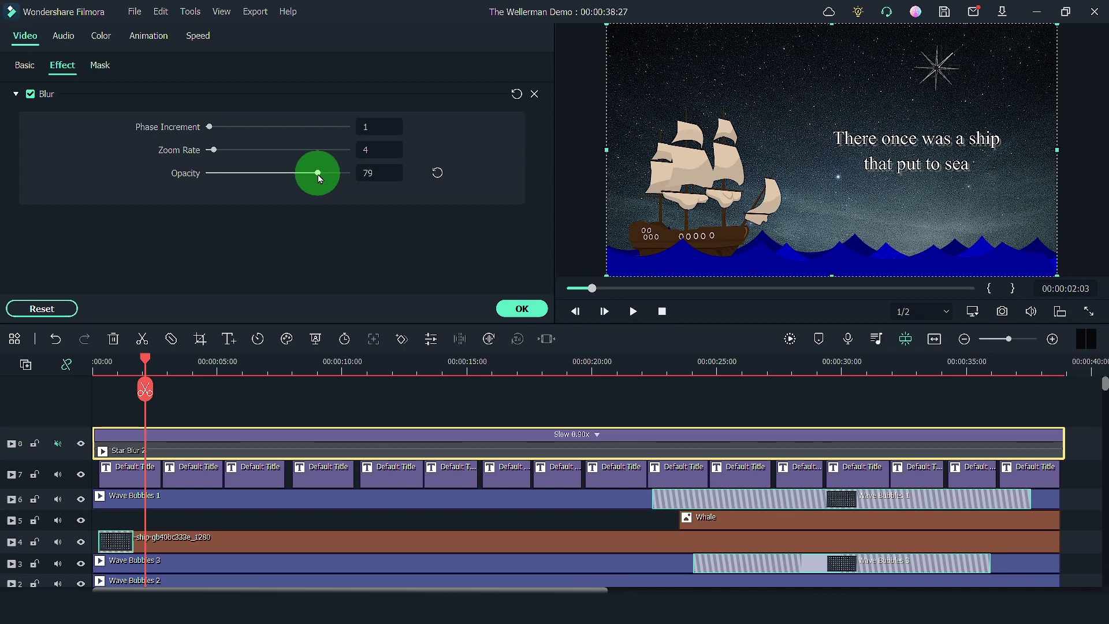
left_click_drag(318, 175, 307, 174)
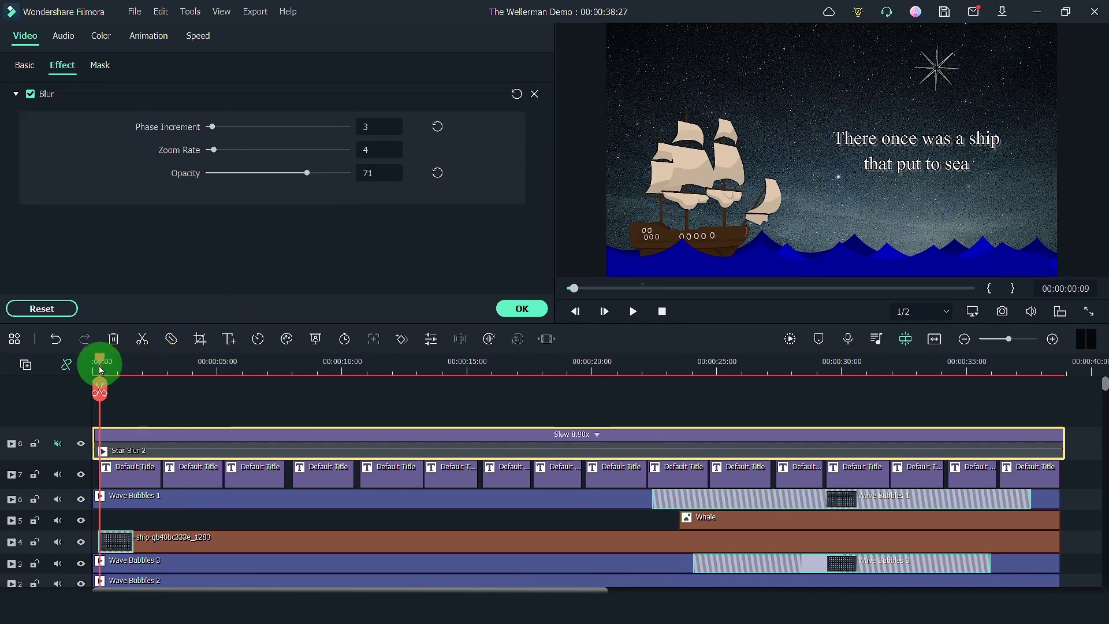
left_click_drag(99, 358, 98, 364)
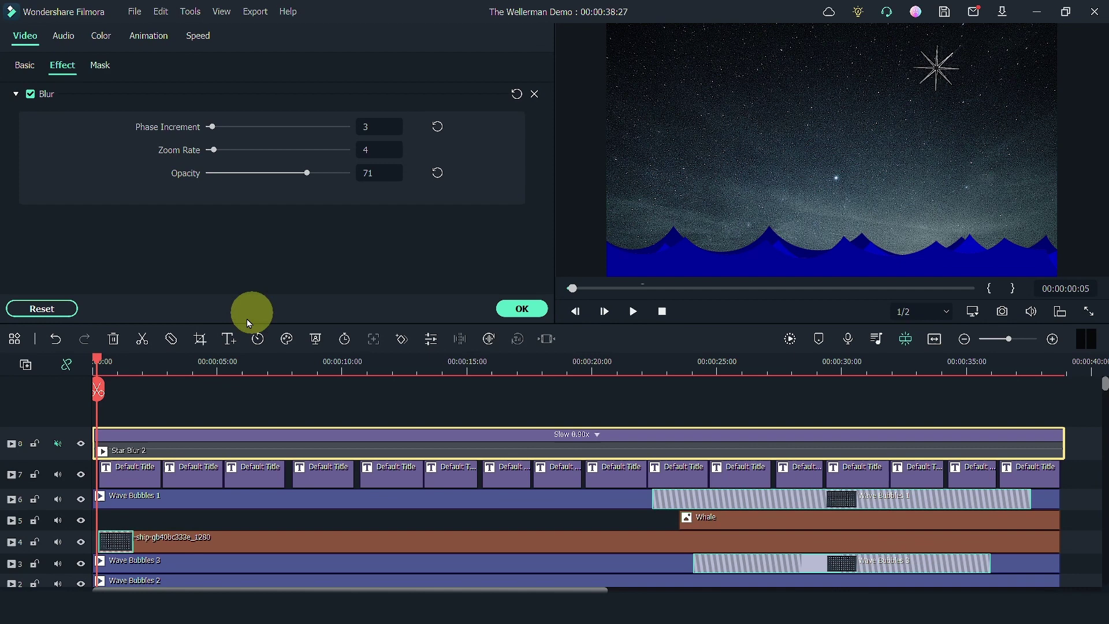
left_click(260, 445)
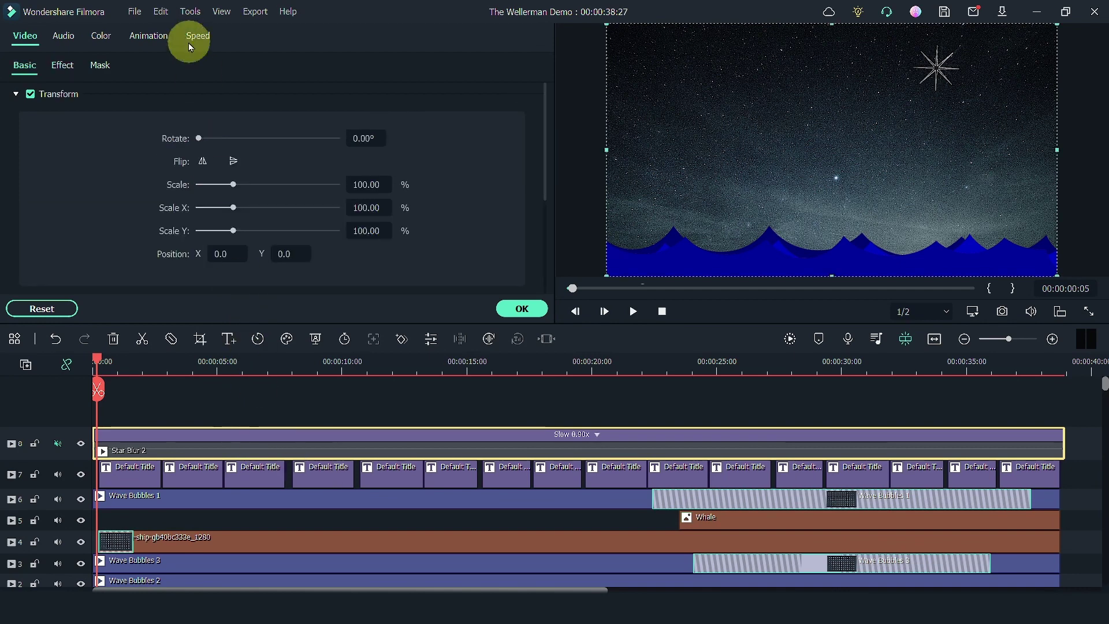
- Add custom animation keyframes at the start and end of Star Blur 2
left_click(151, 36)
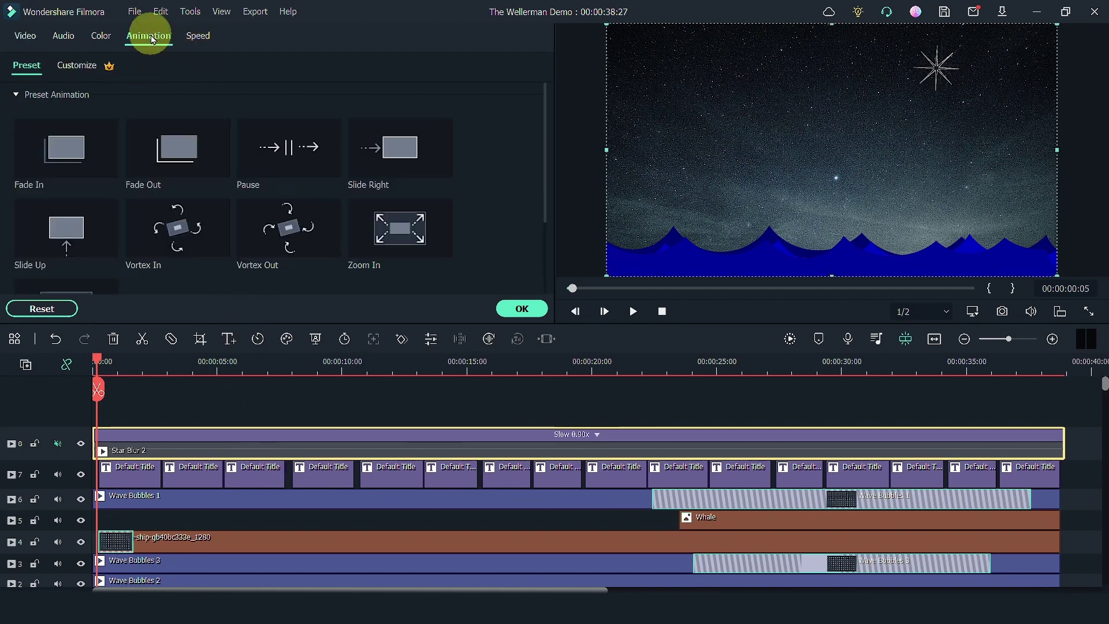
left_click(70, 65)
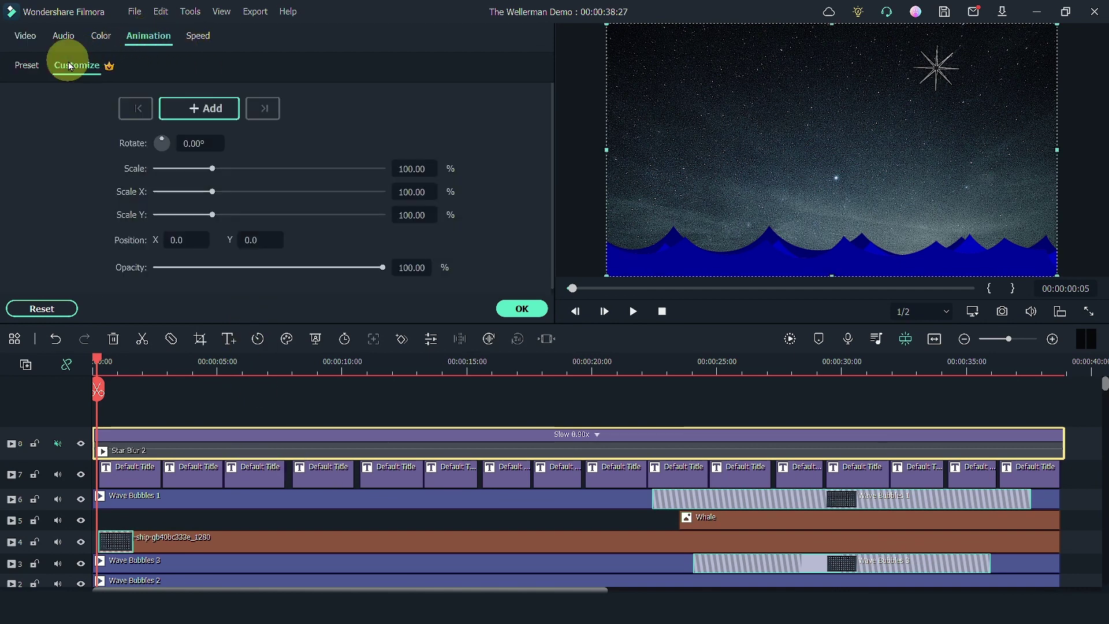
left_click(189, 107)
left_click(1032, 368)
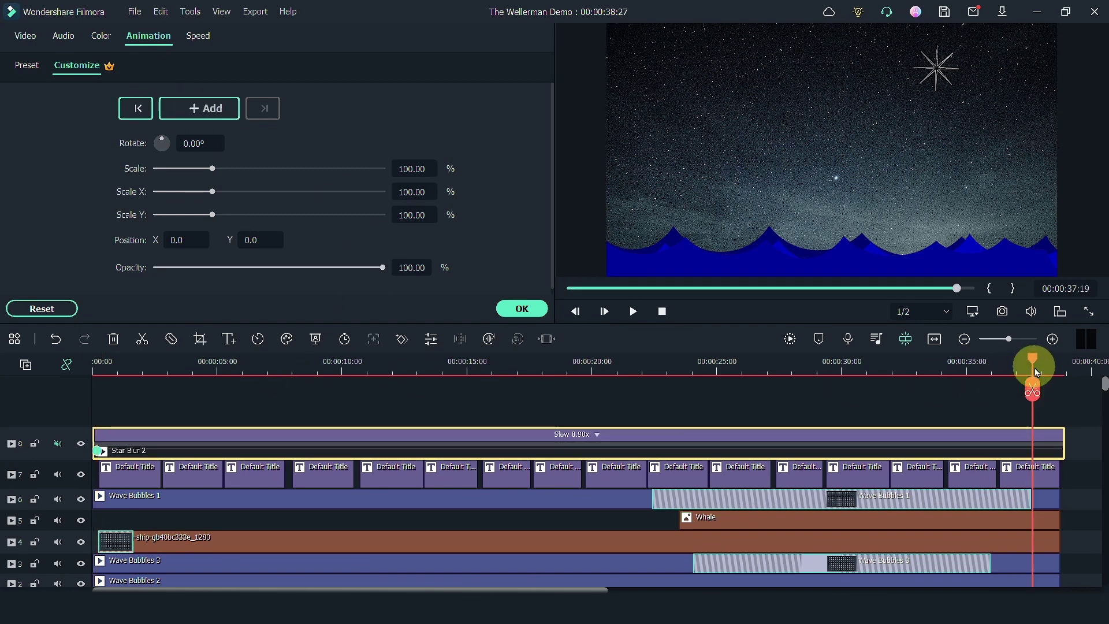
key("Down")
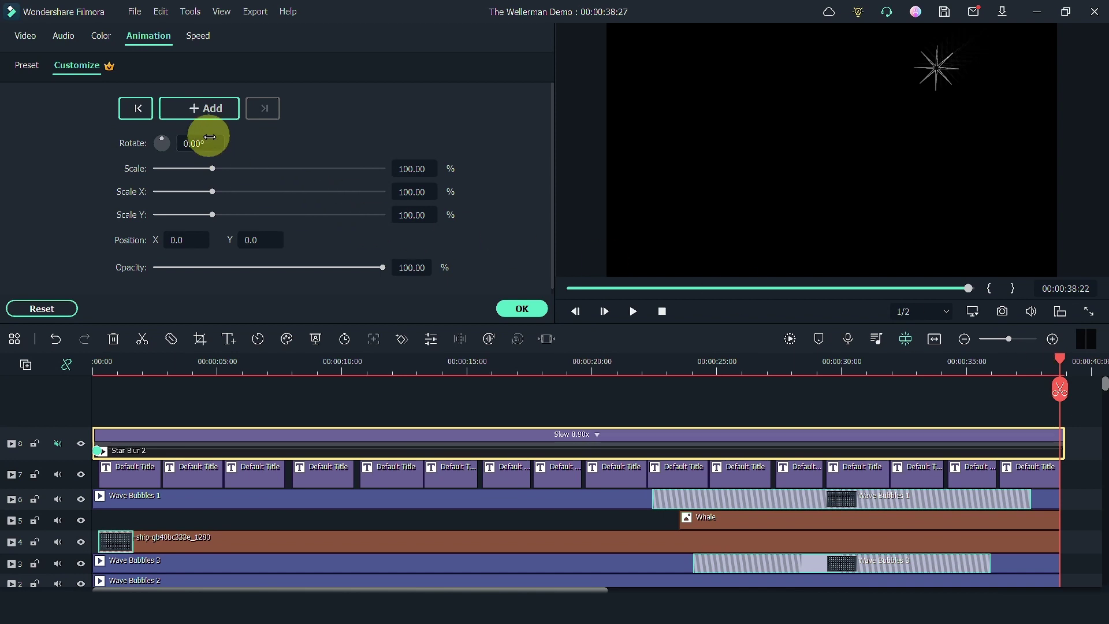
left_click(209, 116)
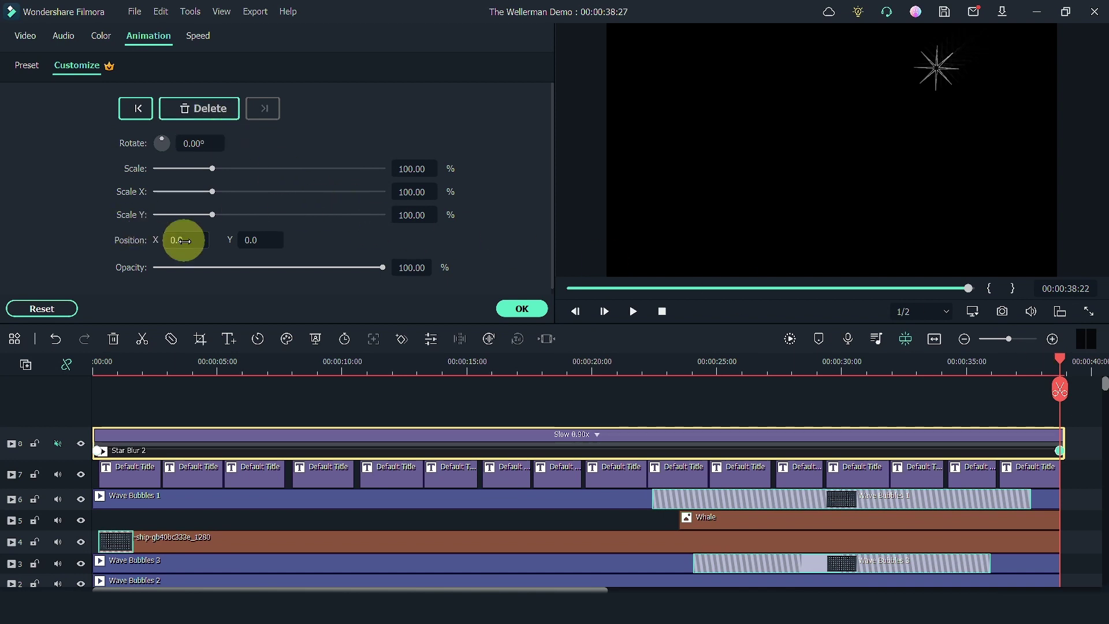
- Set the end keyframe's position to X -110, Y 41 and play back the drift
left_click_drag(183, 240, 132, 239)
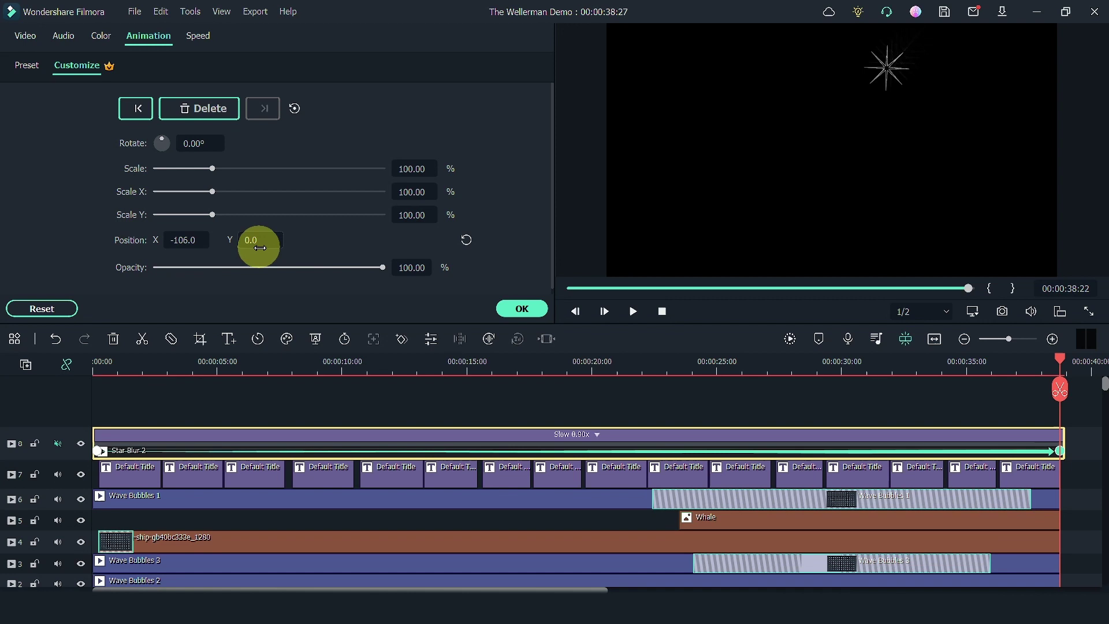
left_click(260, 248)
left_click_drag(248, 240, 271, 240)
left_click(188, 240)
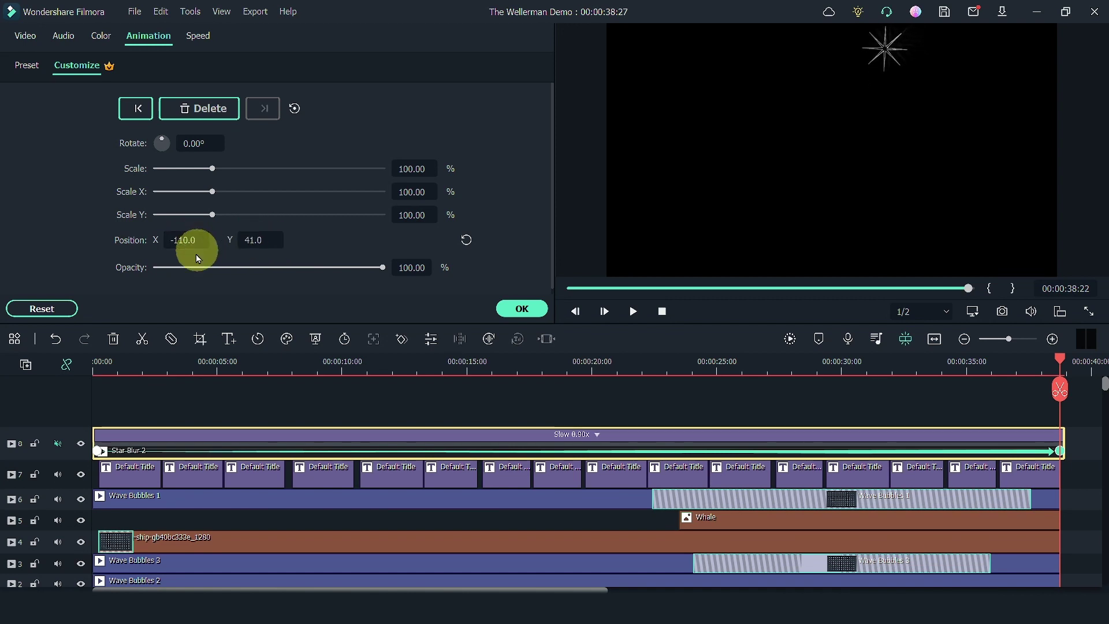
left_click(98, 364)
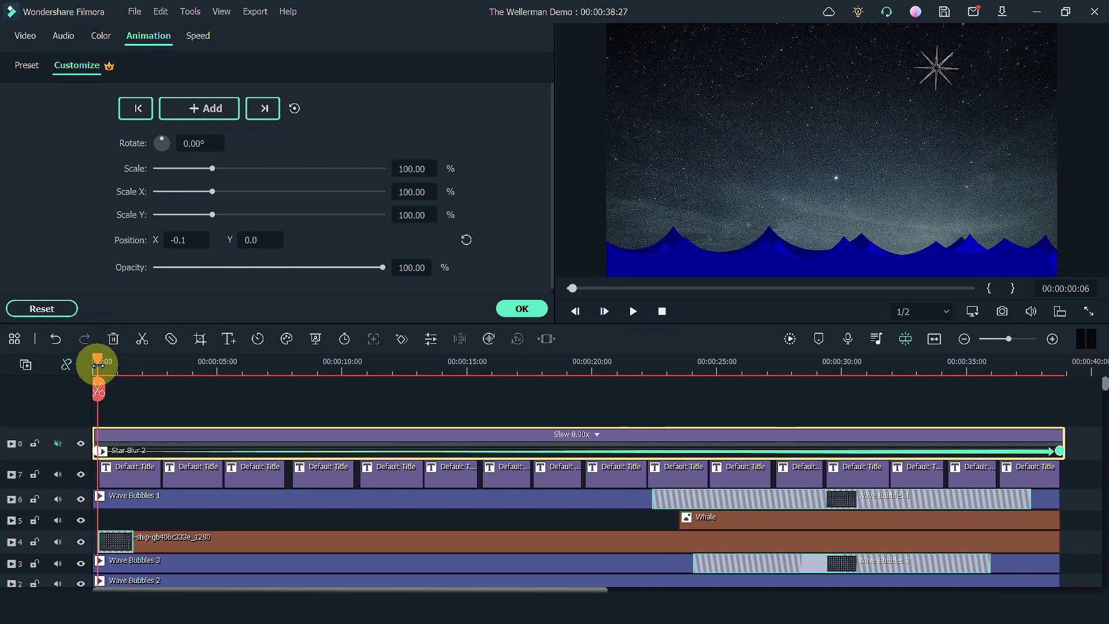
key("space")
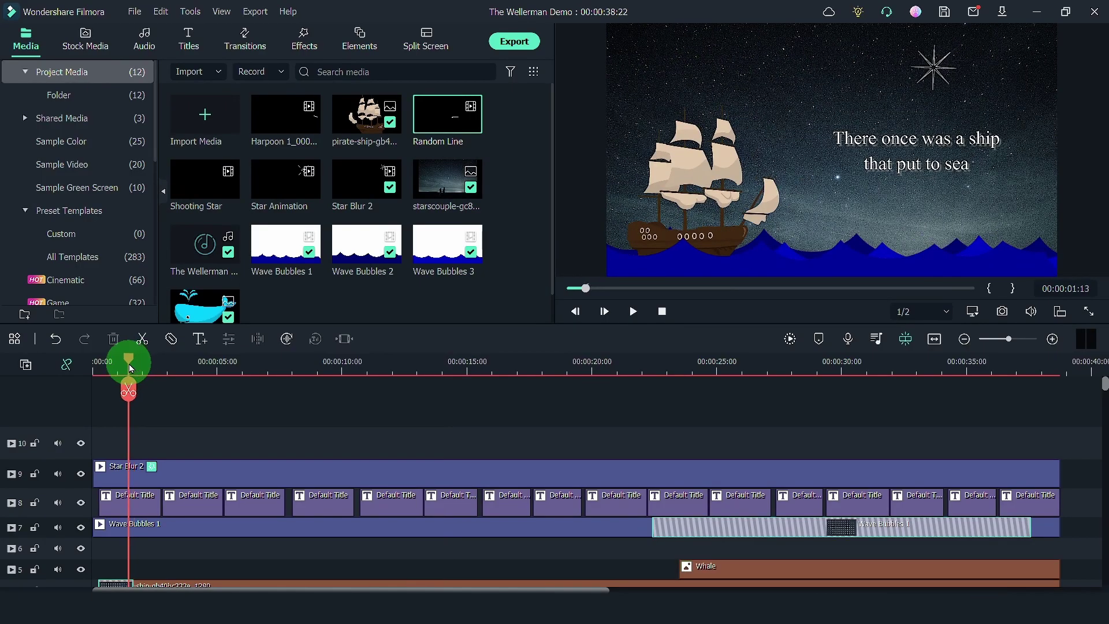
- Place the Shooting Star clip on track 10 near the video's opening
left_click_drag(129, 366, 116, 366)
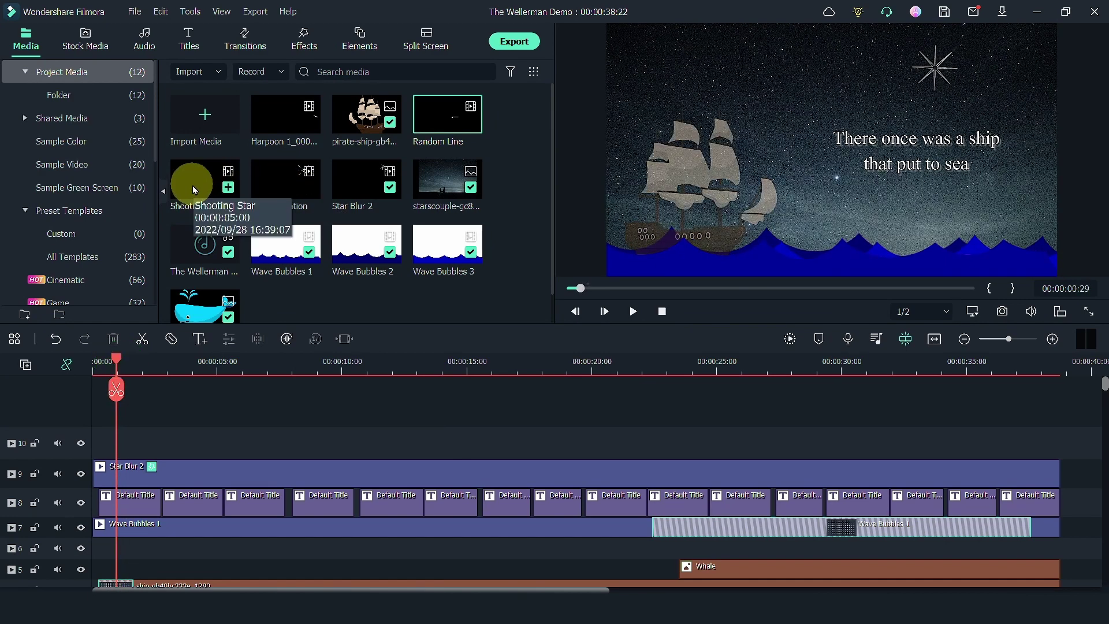
double_click(192, 186)
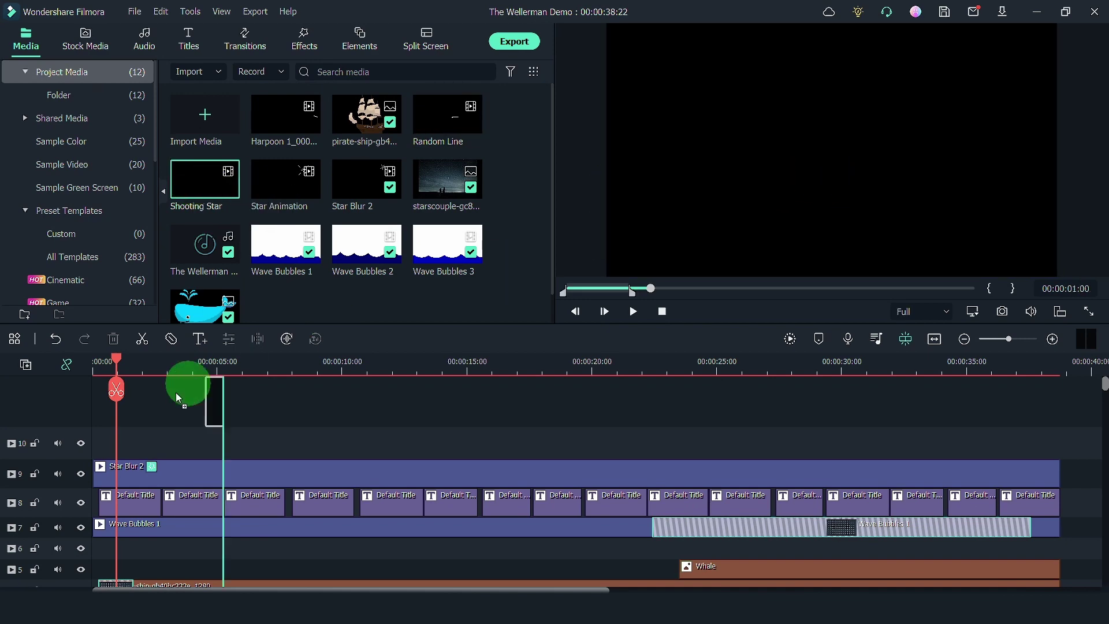
left_click_drag(176, 393, 123, 449)
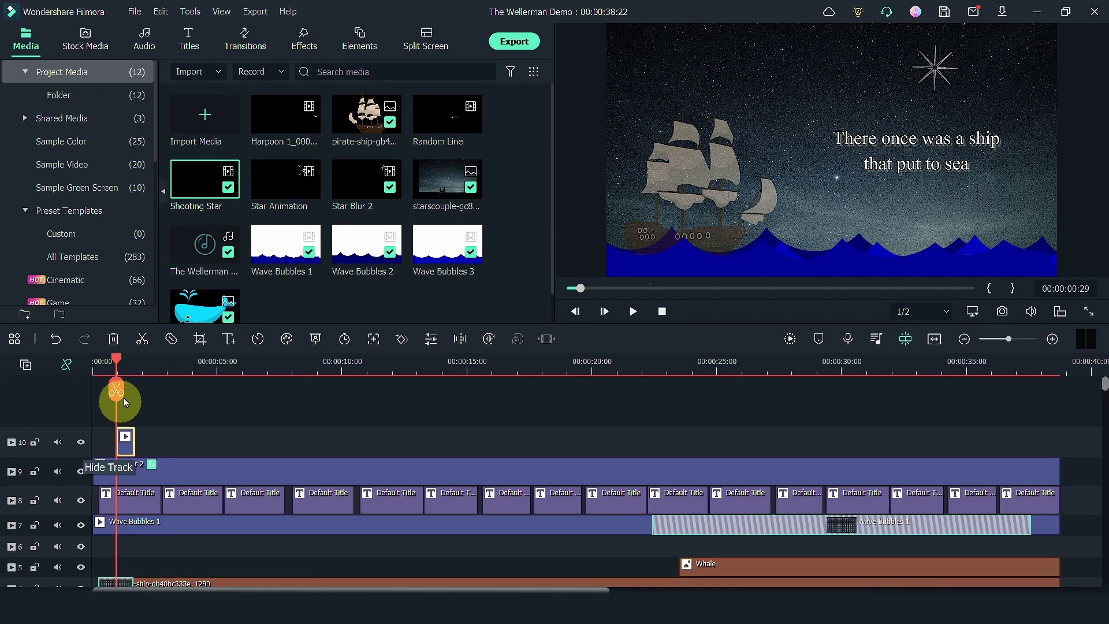
left_click_drag(116, 359, 107, 365)
key("space")
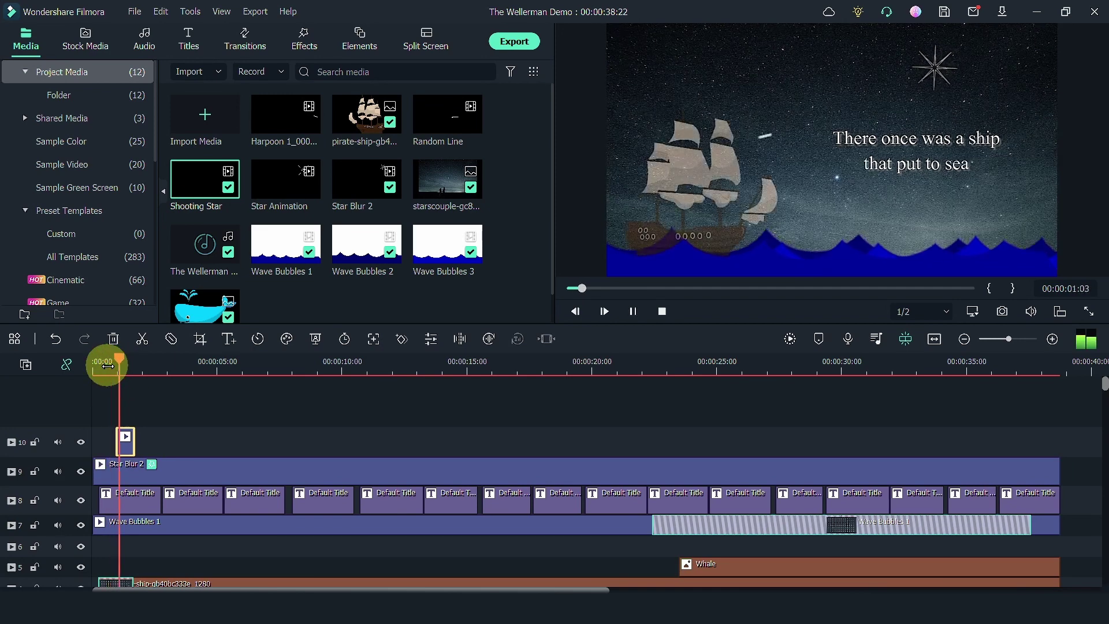
- Scale the shooting star to 91.41%, rotate it 11.73°, and move it left to X -60.5, Y 60.8
left_click(121, 437)
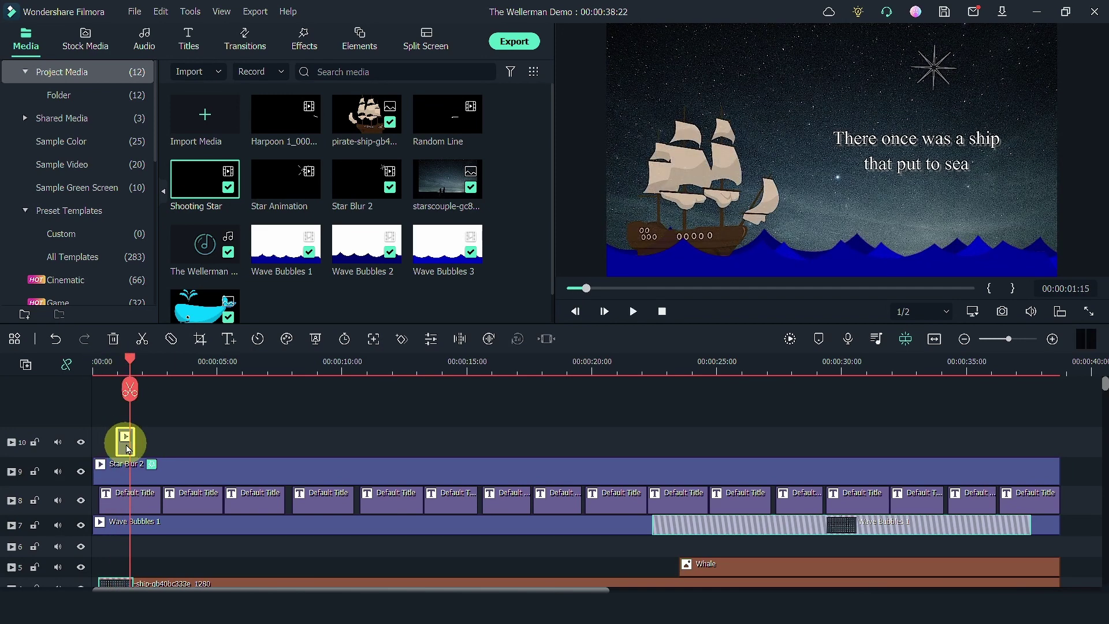
double_click(129, 448)
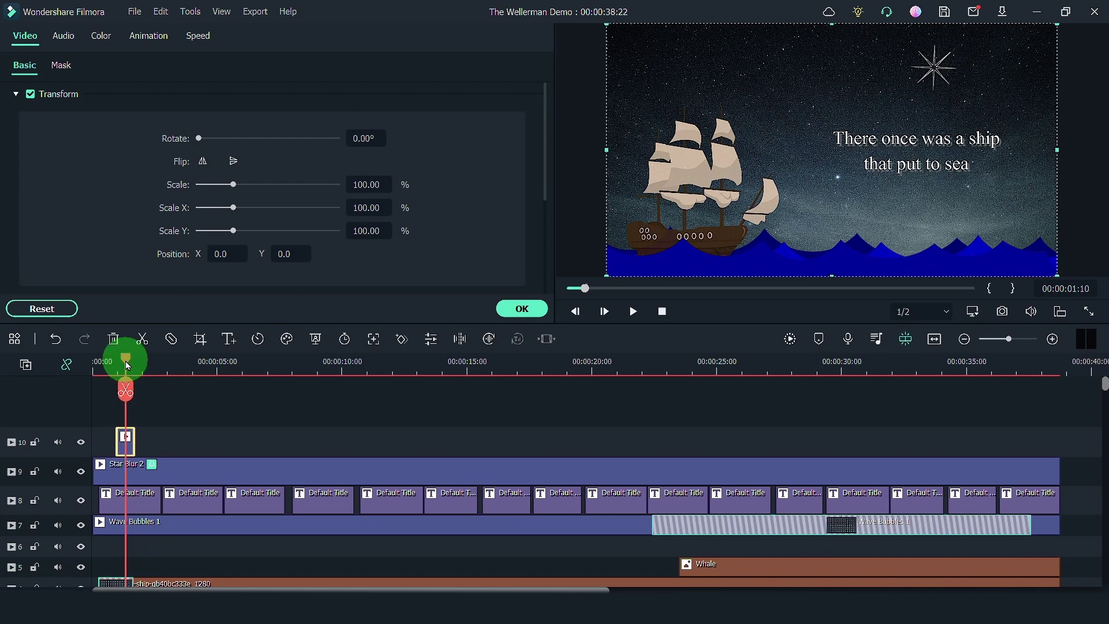
left_click_drag(127, 363, 122, 362)
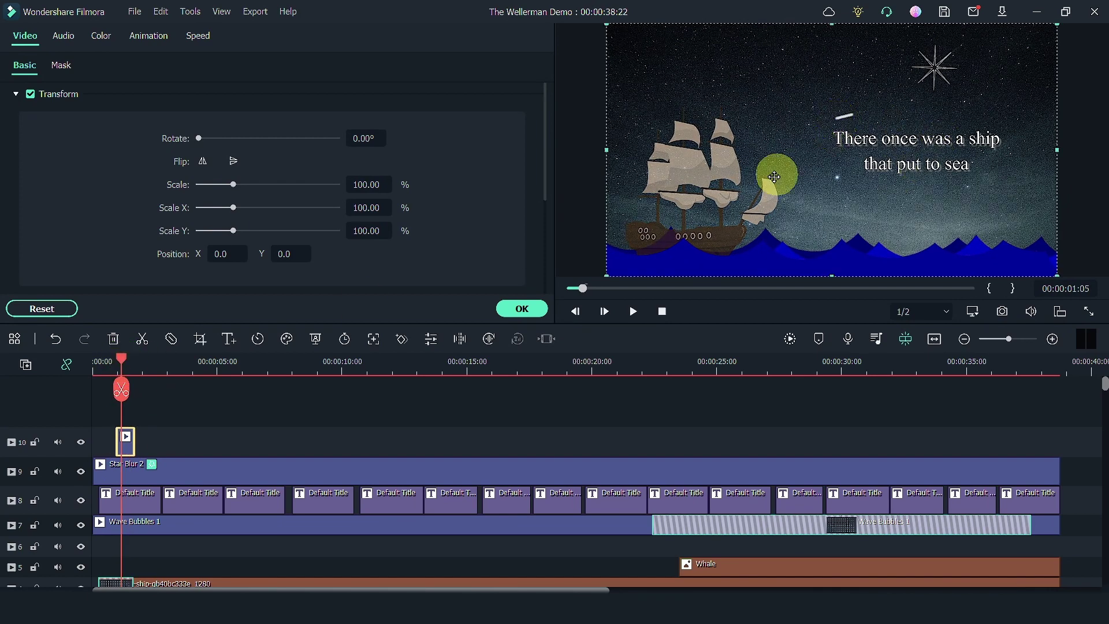
left_click_drag(607, 275, 645, 254)
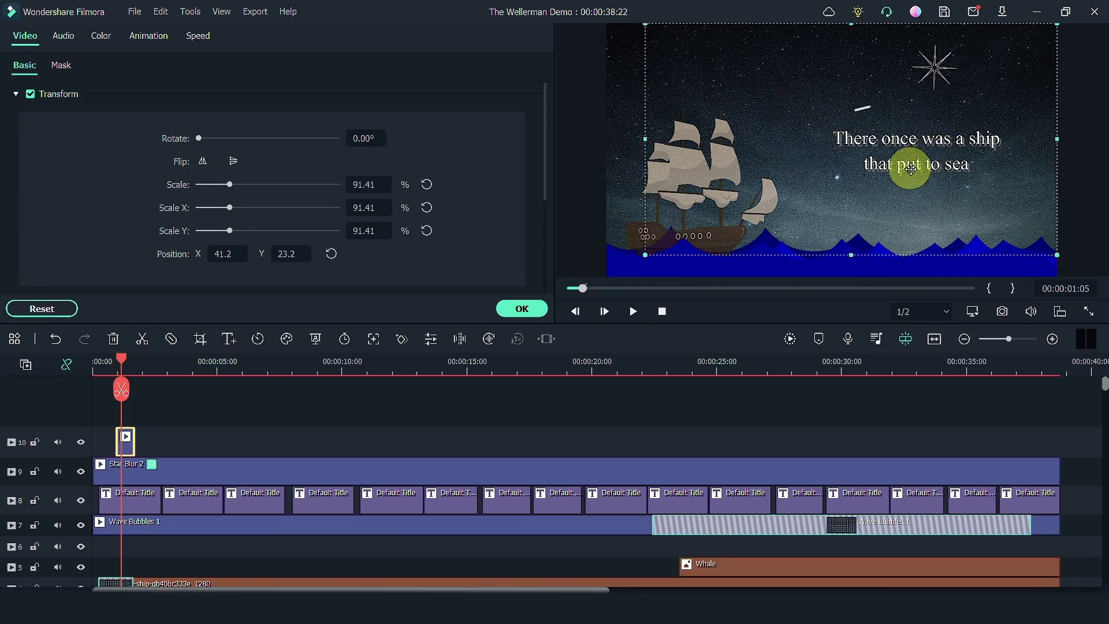
left_click_drag(820, 27, 849, 32)
left_click_drag(859, 185, 833, 202)
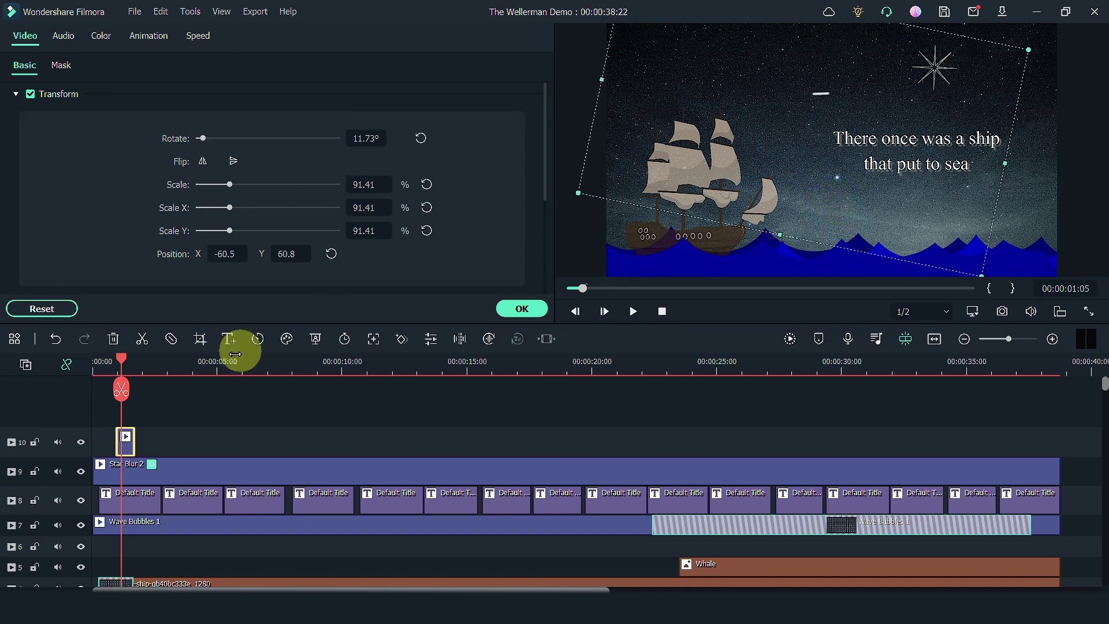
left_click_drag(121, 362, 110, 368)
key("space")
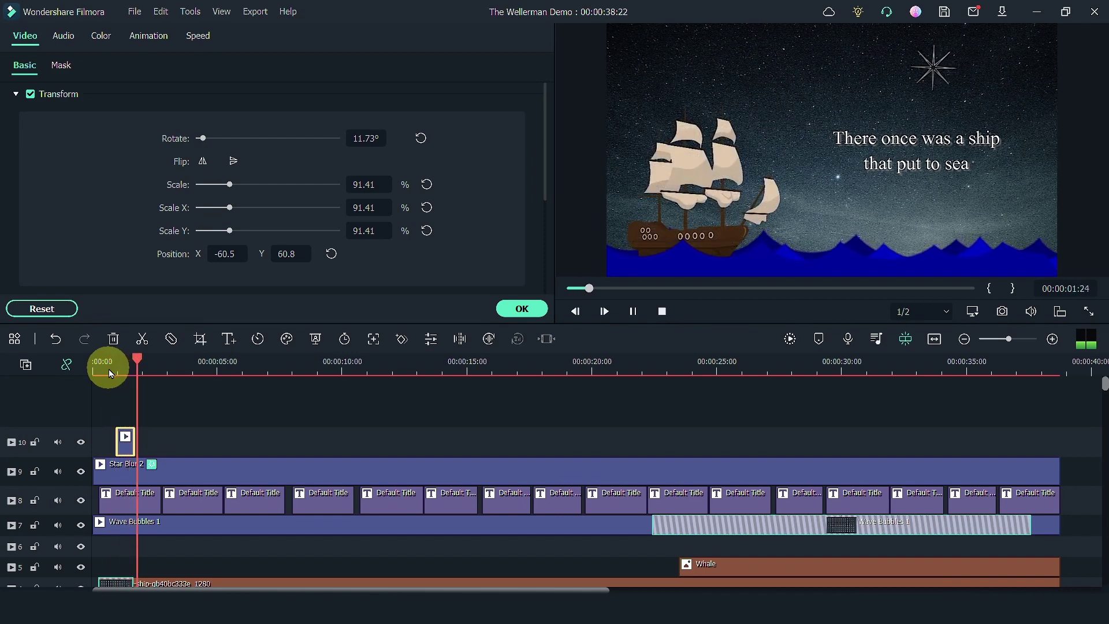
key("space")
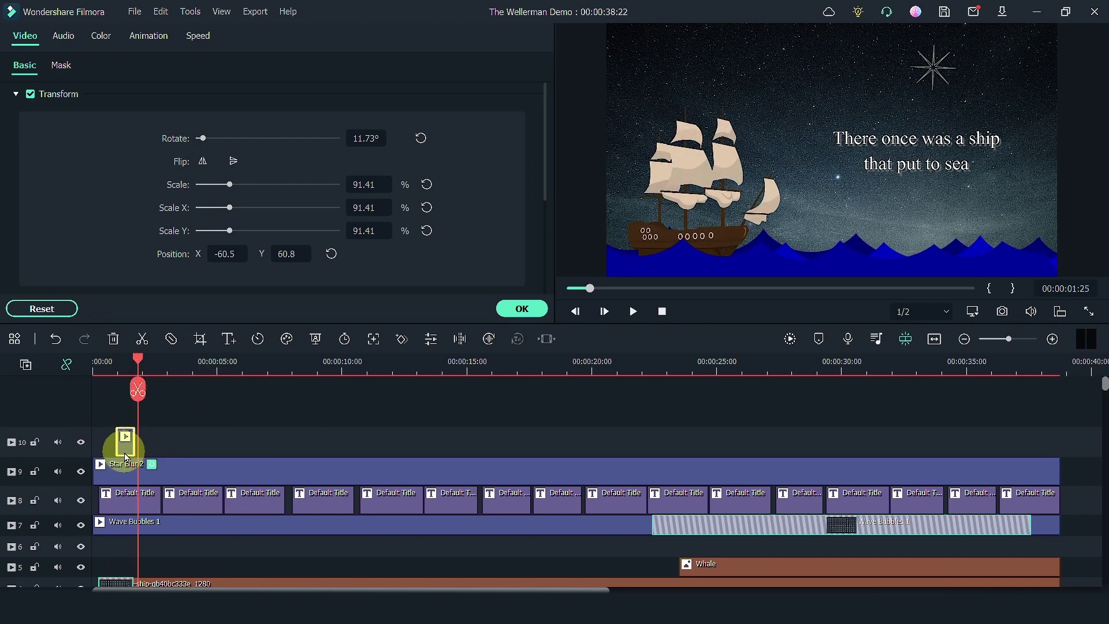
- Paste a copy of the shooting star at 00:00:08:24
left_click(313, 368)
left_click_drag(317, 361, 314, 361)
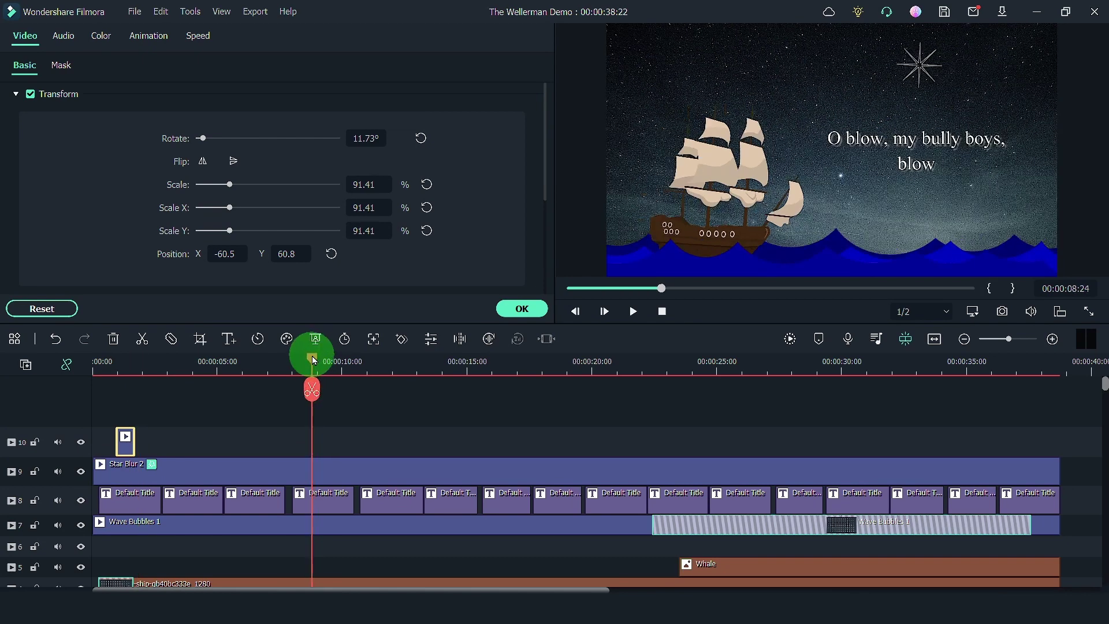
key("ctrl+v")
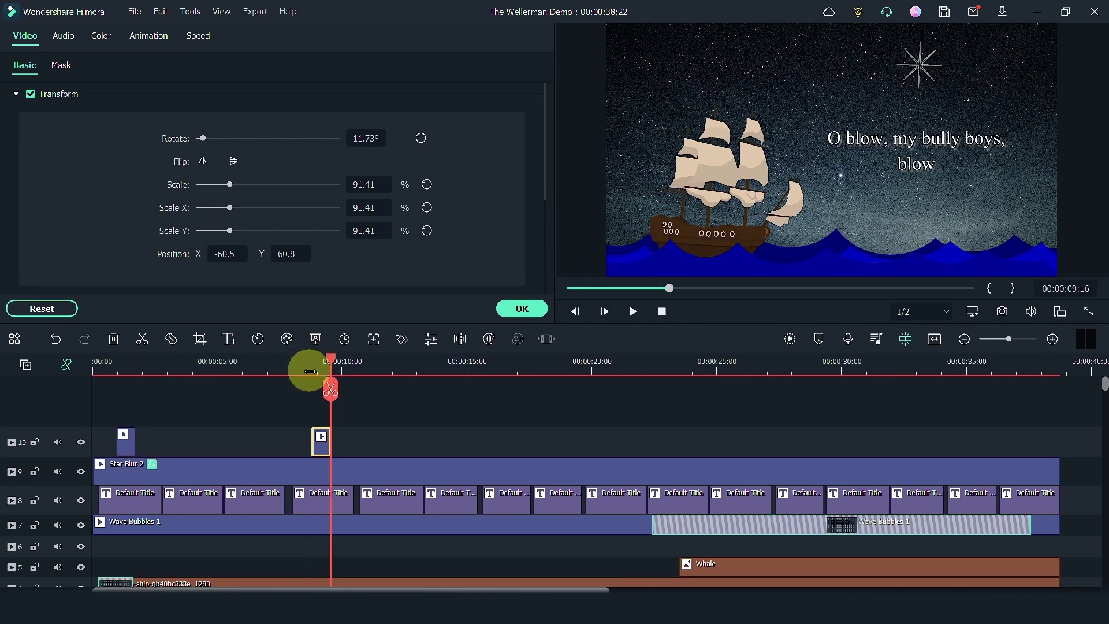
left_click(310, 371)
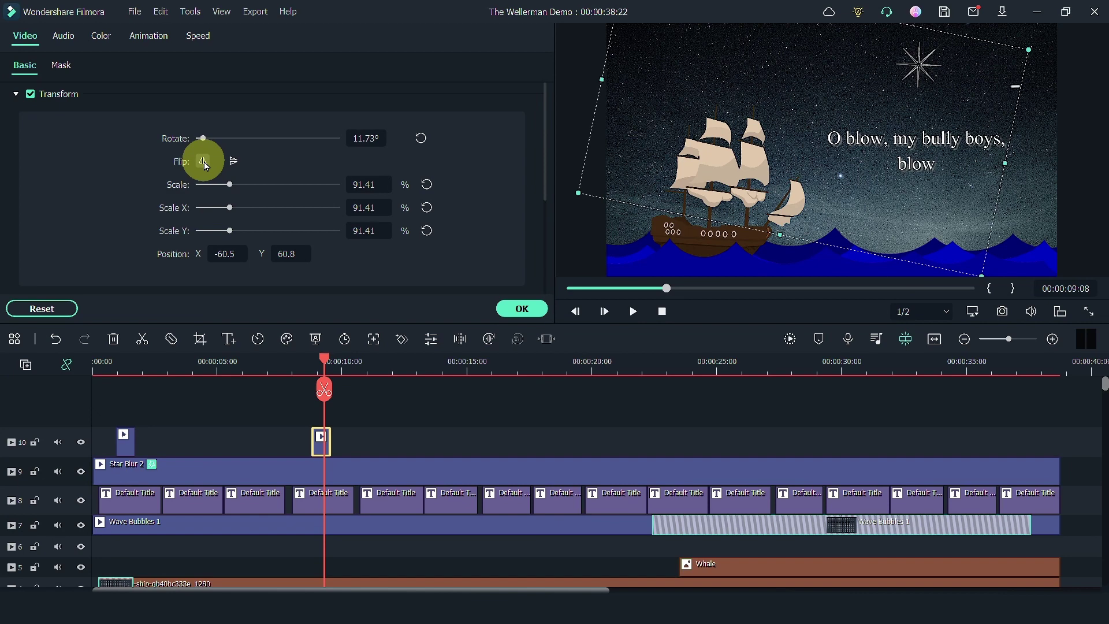
left_click(307, 369)
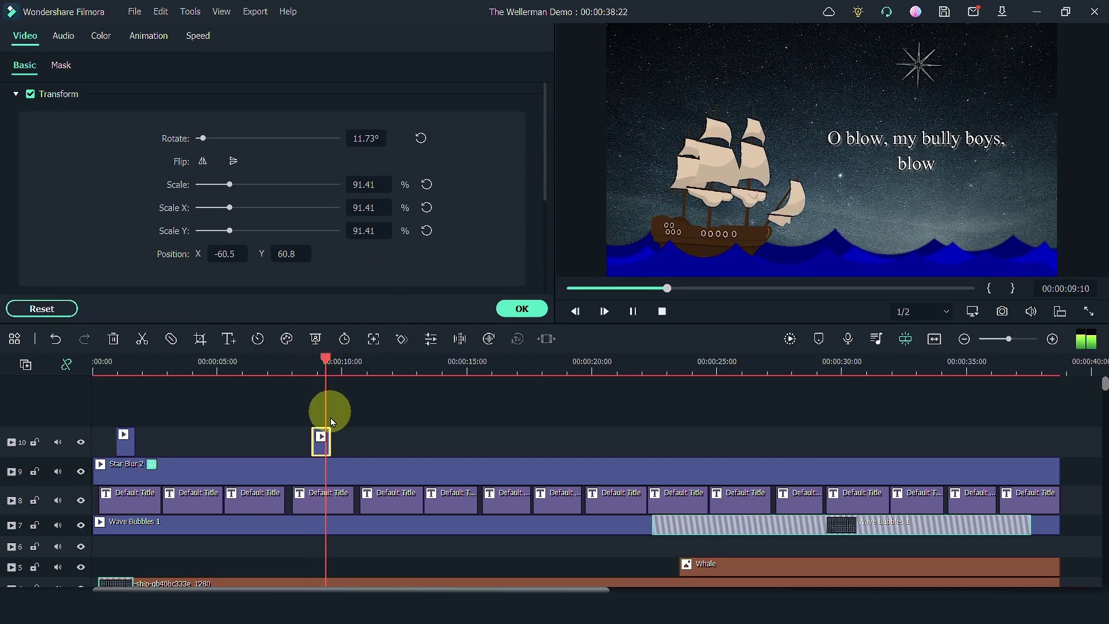
- Move the second shooting star higher in the sky, to X -14.6, Y 110.4
left_click(322, 447)
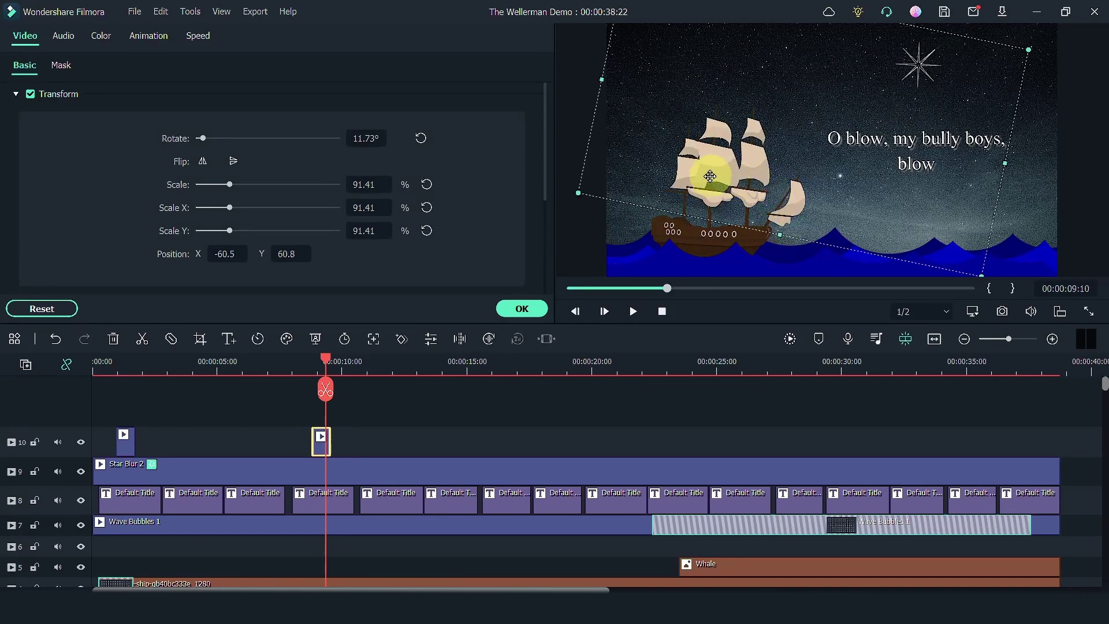
left_click_drag(765, 138, 792, 52)
left_click_drag(313, 358, 321, 362)
left_click(427, 379)
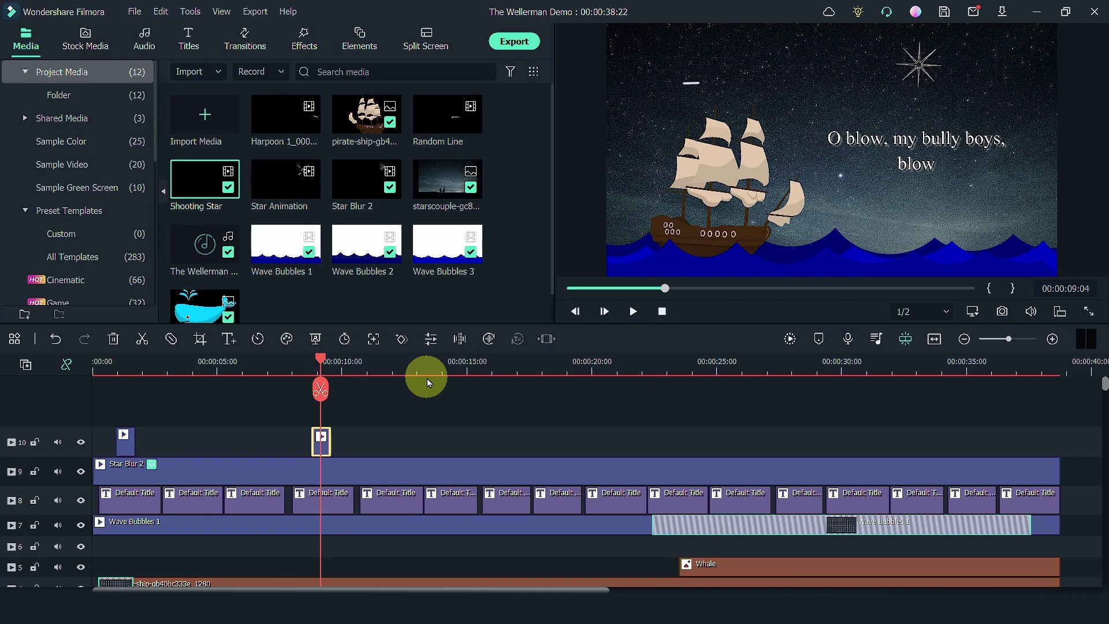
- Preview the Random Line clip and place it on track 10 at about 16 seconds, after the shooting stars
mouse_move(492, 361)
left_mouse_down()
mouse_move(475, 361)
mouse_move(495, 362)
left_mouse_up()
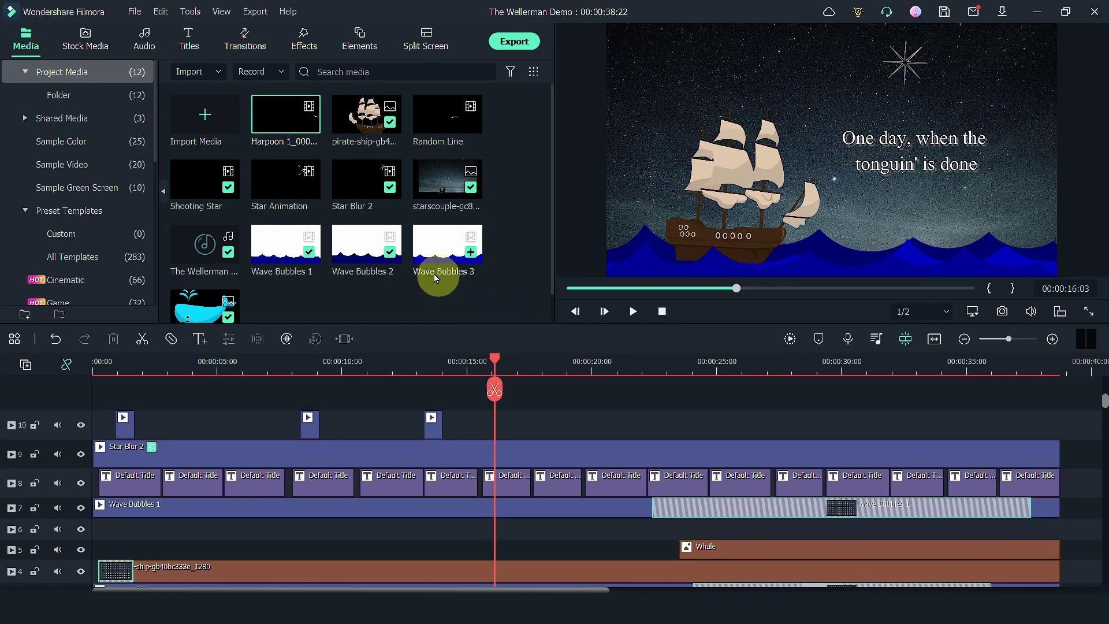
left_click(435, 113)
double_click(435, 113)
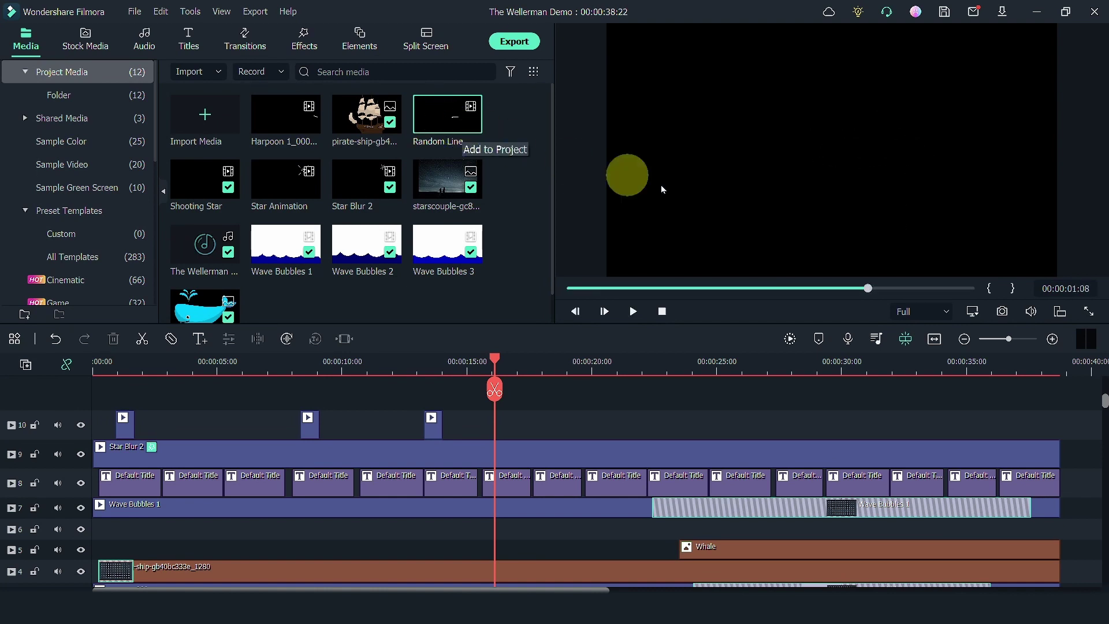
left_click(749, 200)
left_click_drag(742, 204, 501, 435)
key("space")
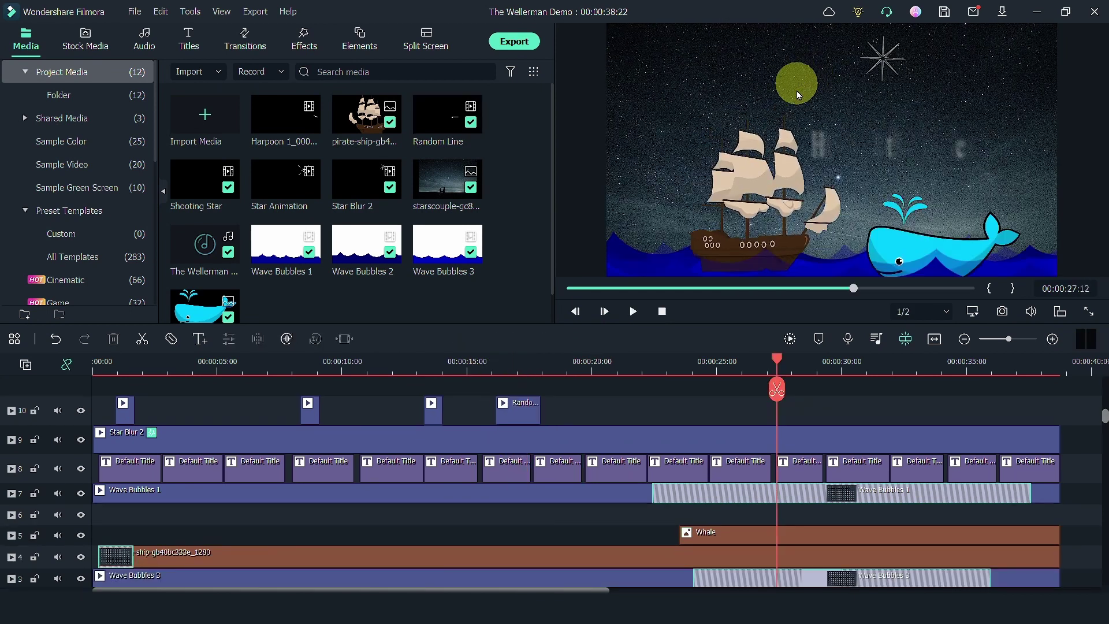
left_click(837, 199)
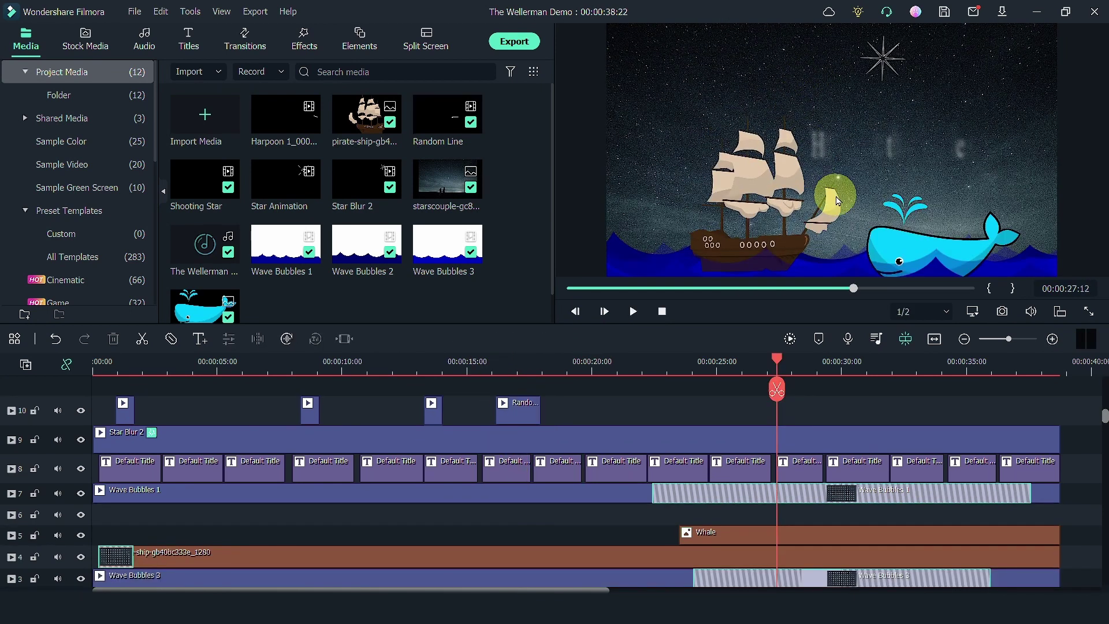
- Add the Harpoon clip to track 10 at 27 seconds, keeping the project settings
double_click(280, 115)
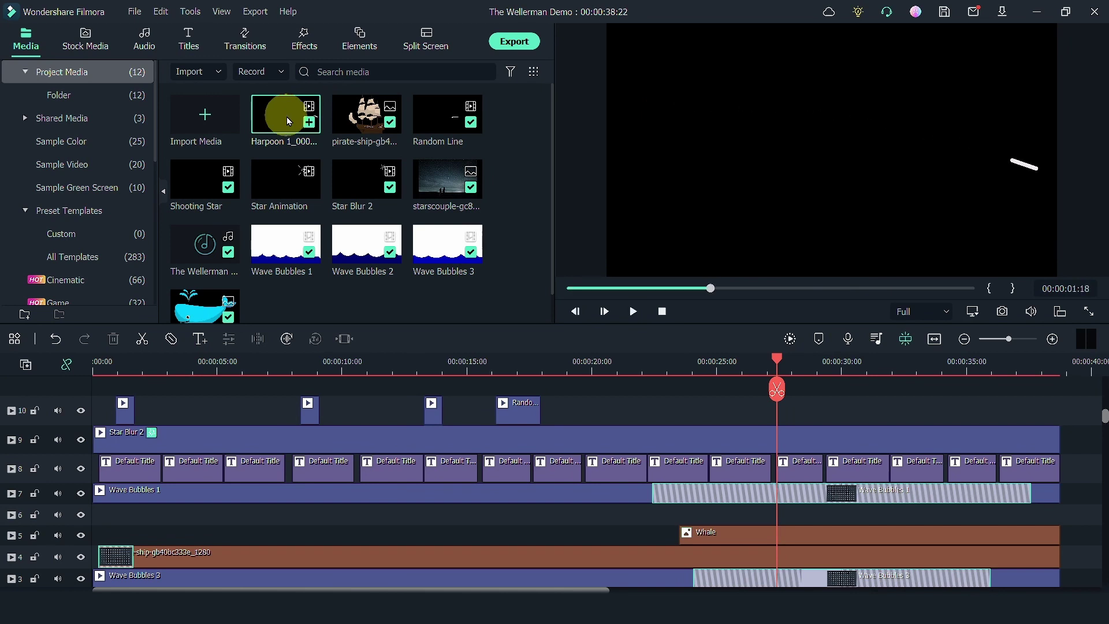
left_click_drag(287, 117, 777, 428)
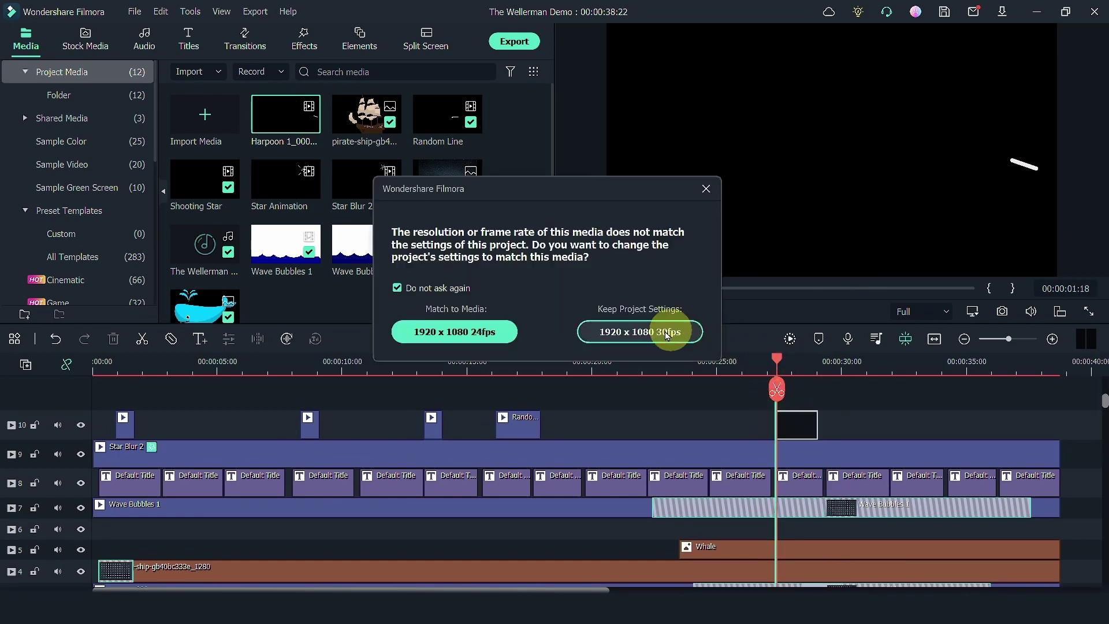
left_click(644, 330)
- Scale the harpoon to 66%, move it onto the whale (X 115.6, Y -239.8), and replay it
scroll(361, 185, "down", 10)
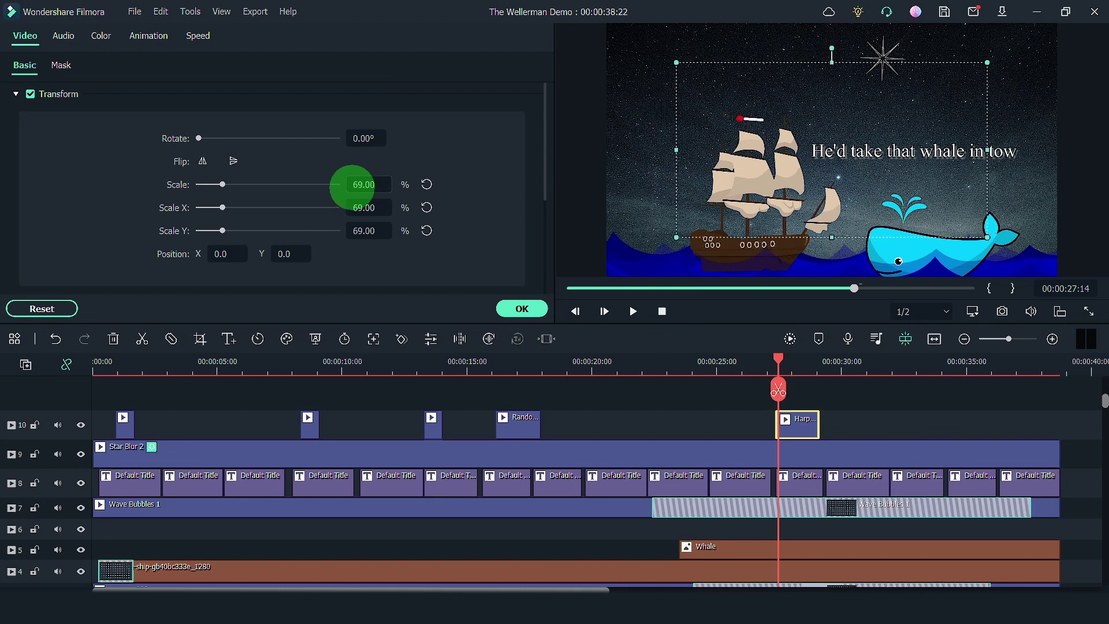
left_click_drag(867, 123, 921, 235)
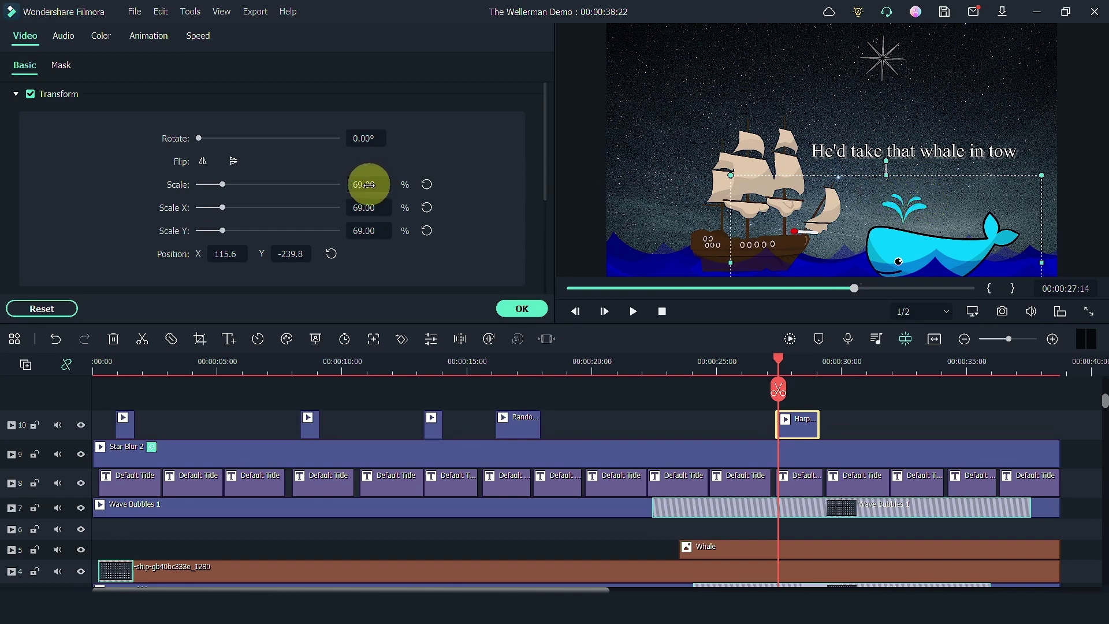
scroll(368, 184, "down", 3)
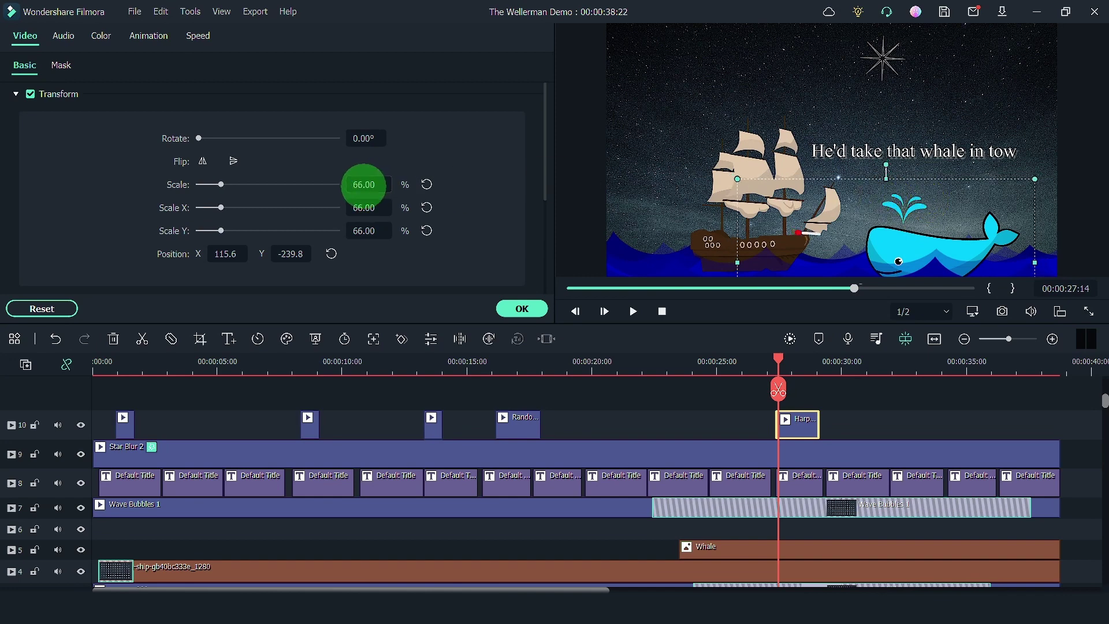
left_click(763, 369)
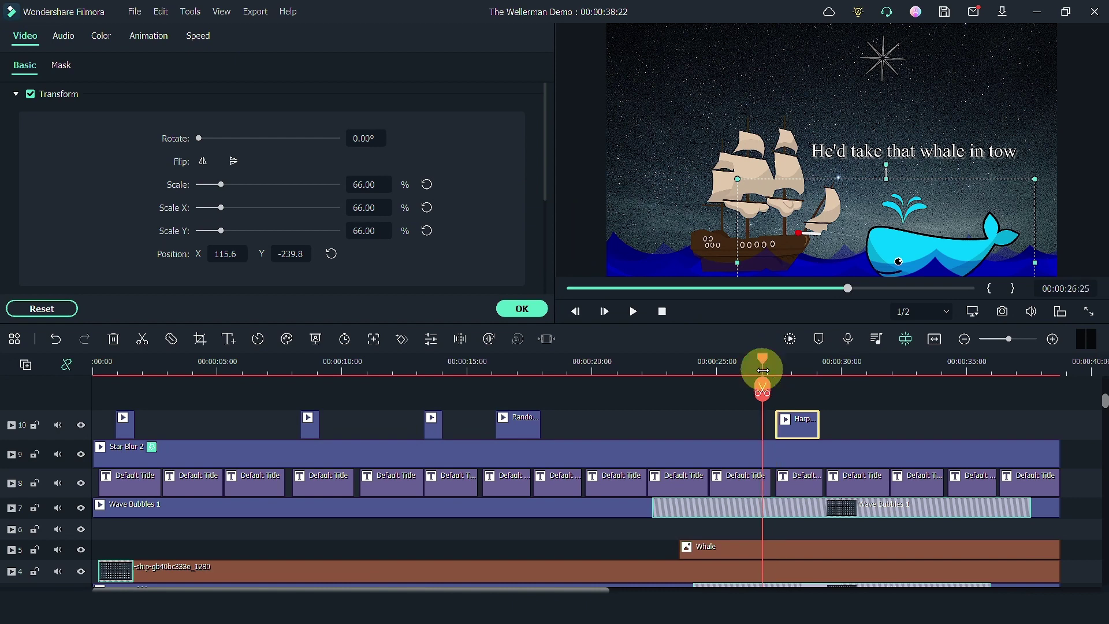
key("space")
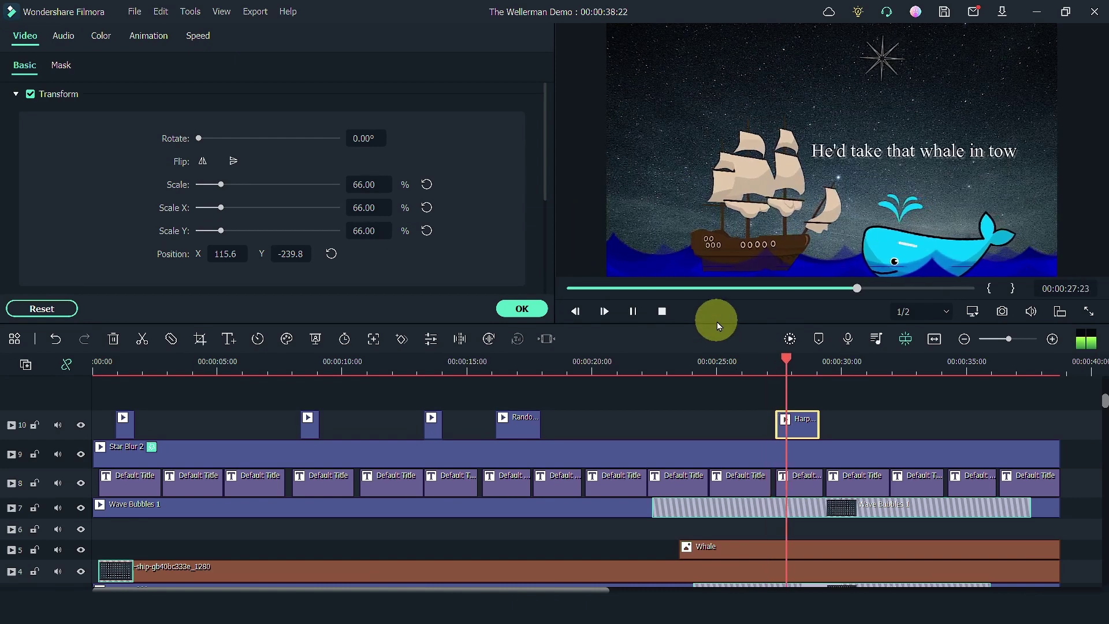